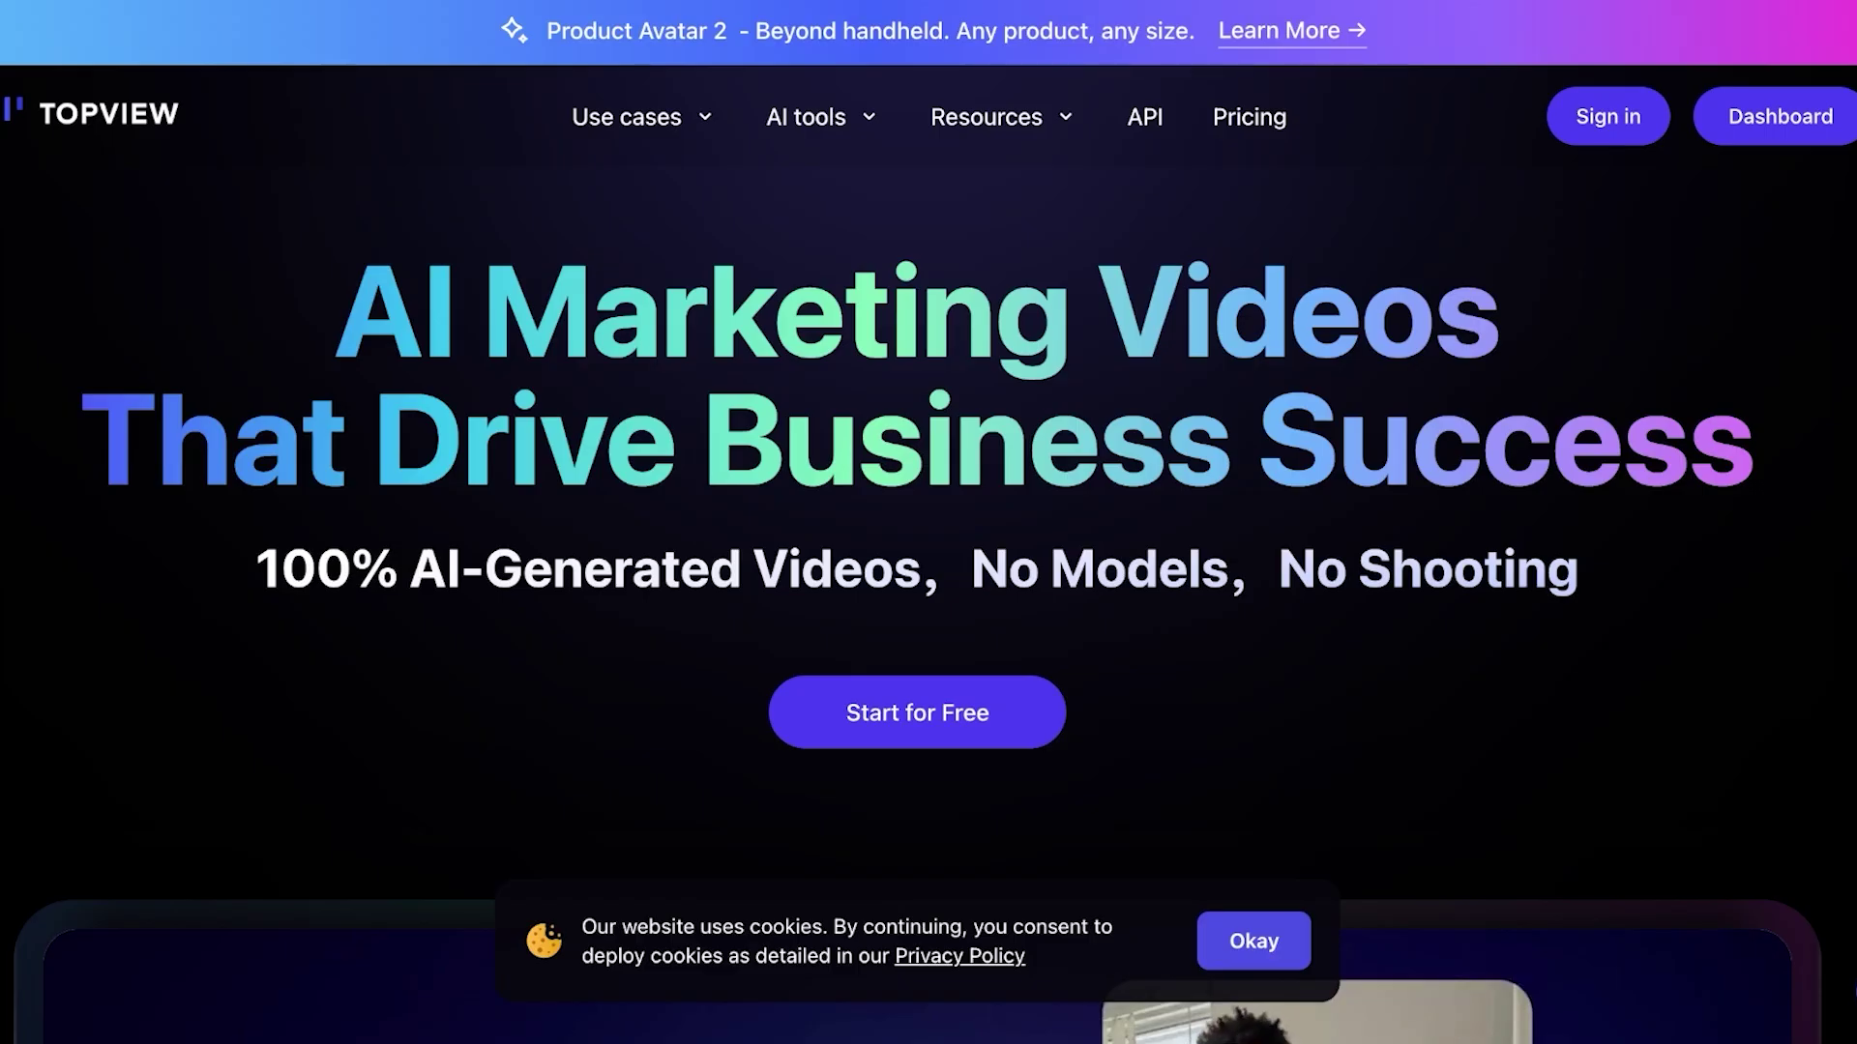
Step: Look through the Topview home page, including the demo video, the trusted companies and the product asset examples
{"action": "scroll", "coordinate": [929, 522], "scroll_direction": "down", "scroll_amount": 7}
{"action": "scroll", "coordinate": [929, 522], "scroll_direction": "up", "scroll_amount": 7}
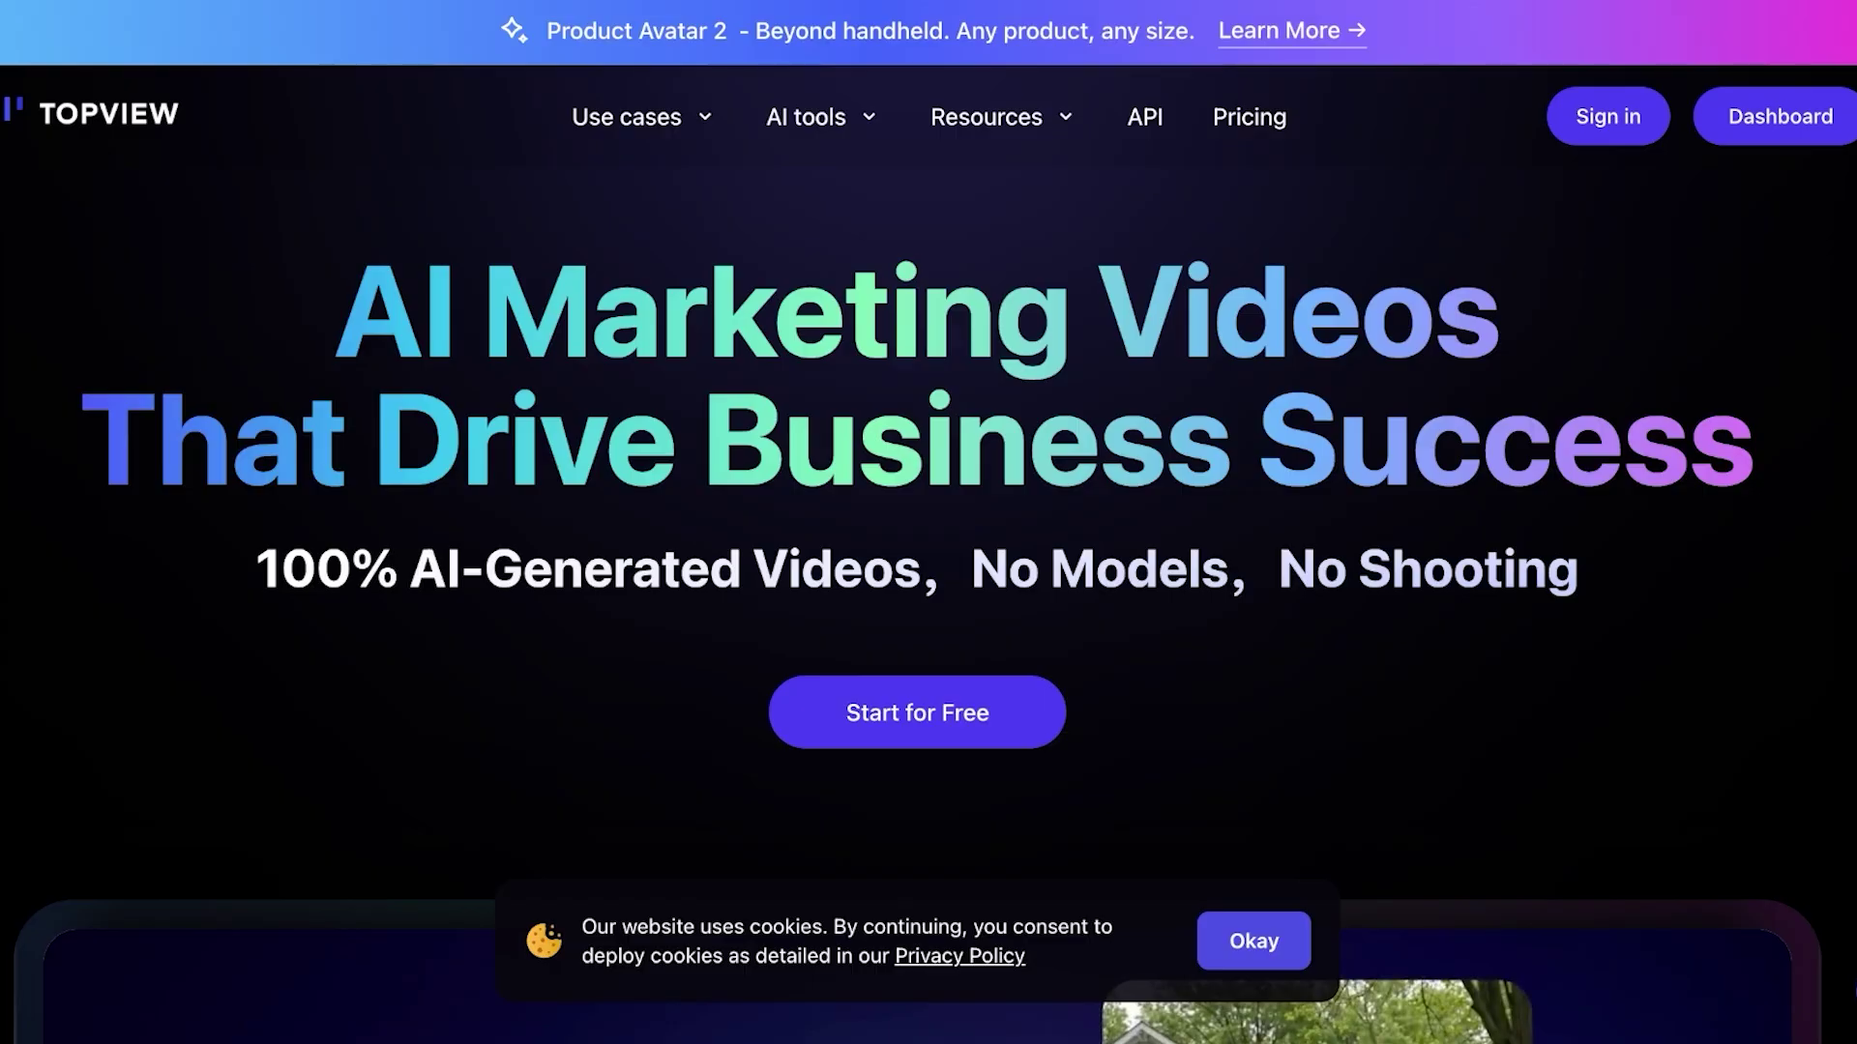
{"action": "scroll", "coordinate": [928, 522], "scroll_direction": "down", "scroll_amount": 1}
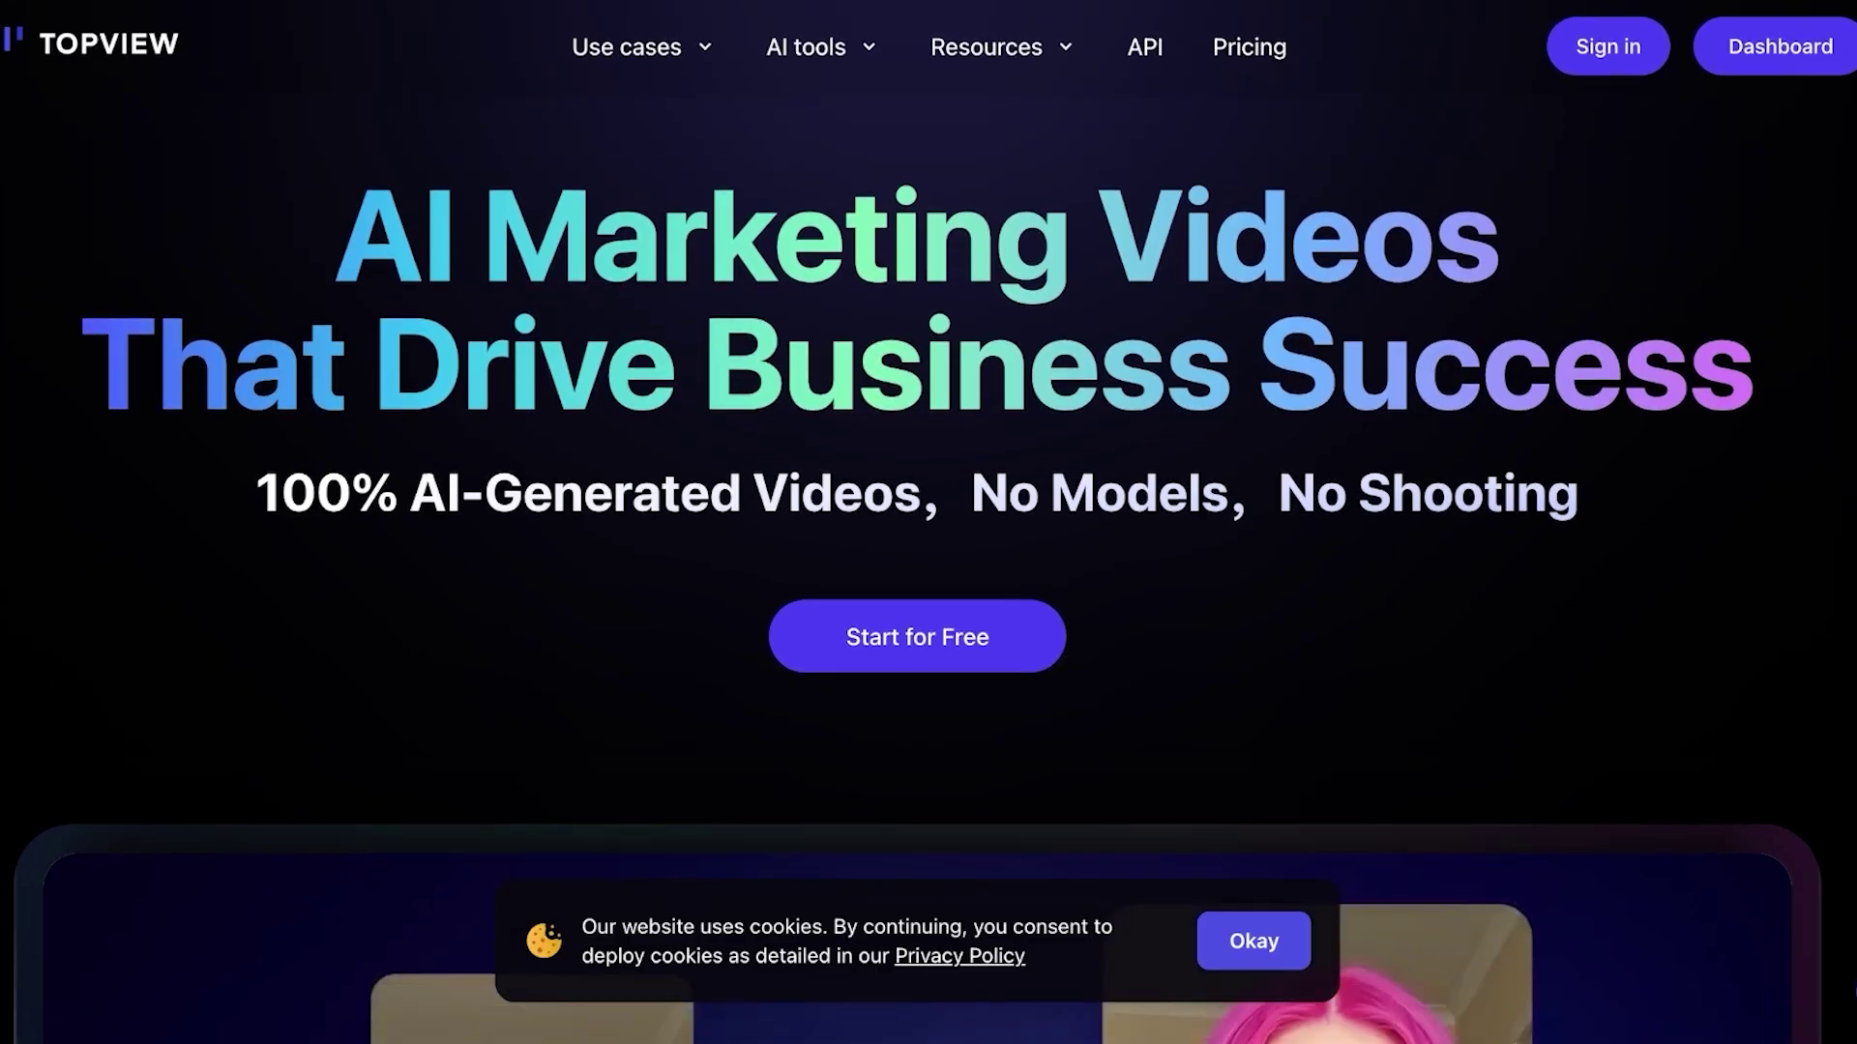
{"action": "scroll", "coordinate": [928, 522], "scroll_direction": "down", "scroll_amount": 8}
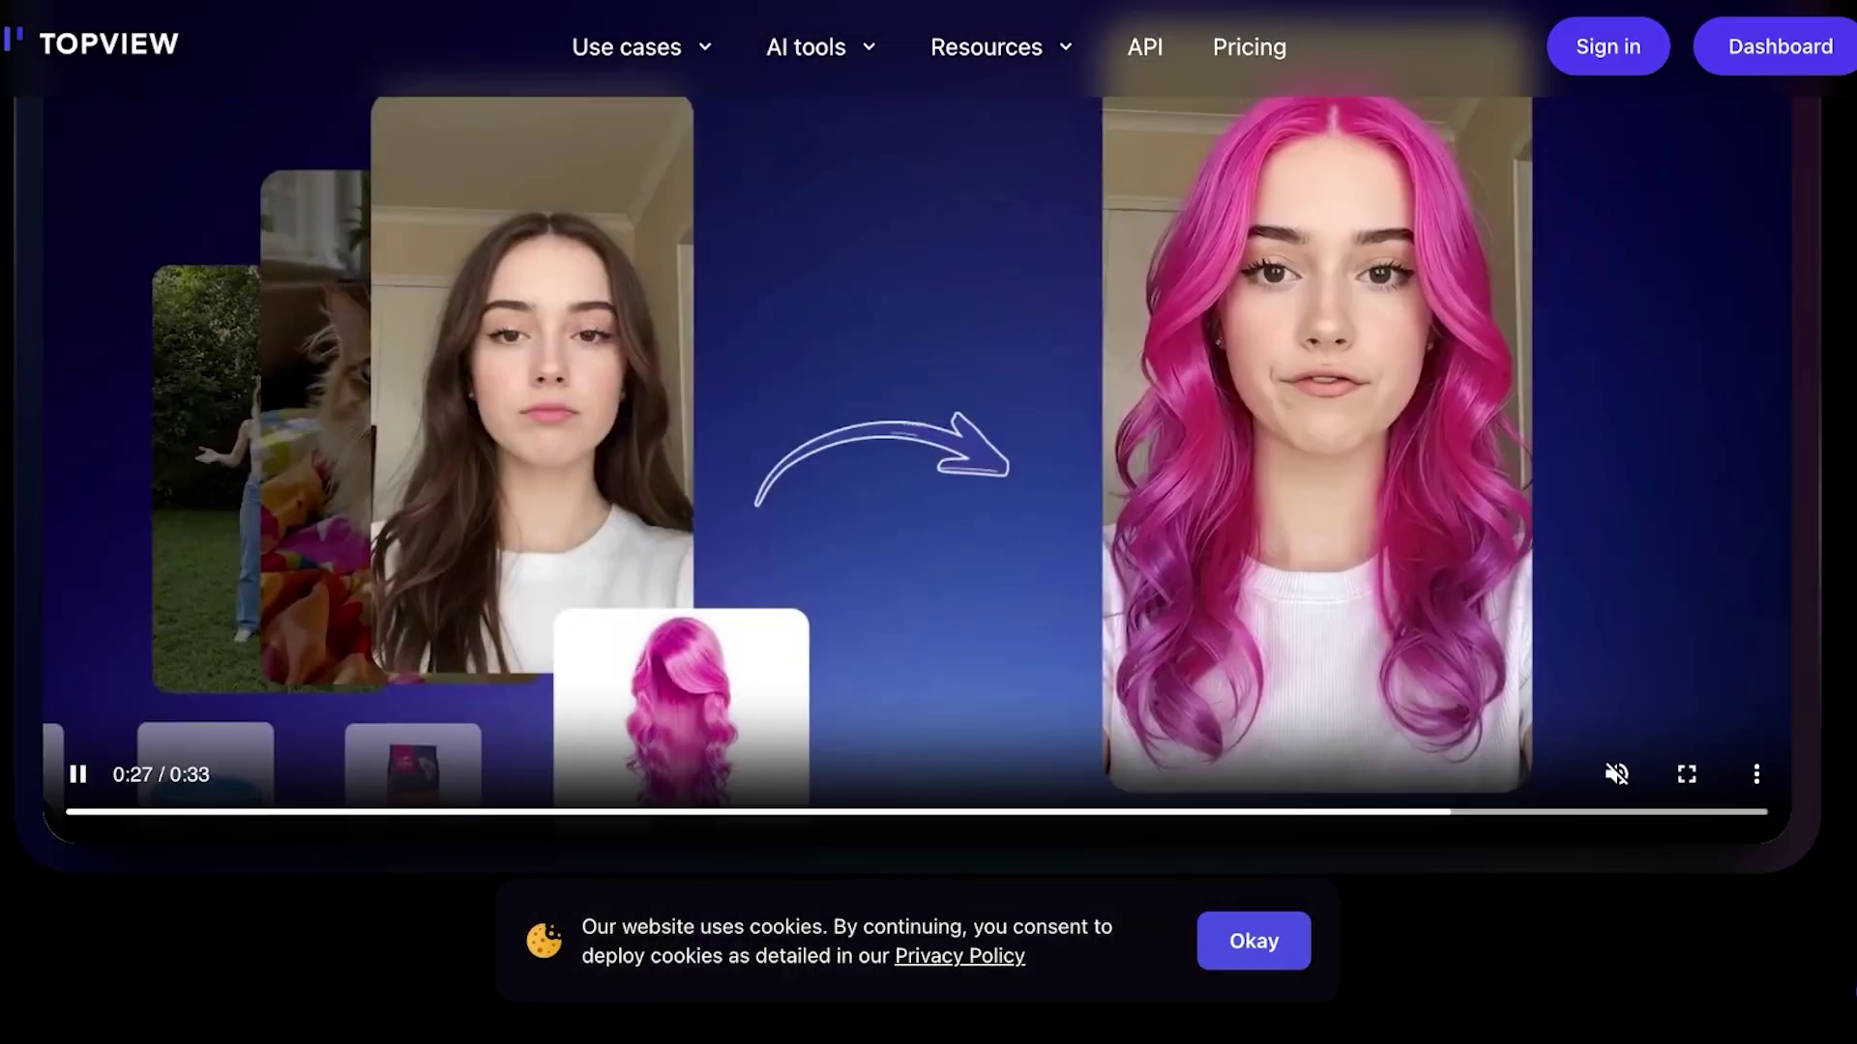
{"action": "scroll", "coordinate": [928, 522], "scroll_direction": "down", "scroll_amount": 3}
{"action": "scroll", "coordinate": [928, 522], "scroll_direction": "down", "scroll_amount": 8}
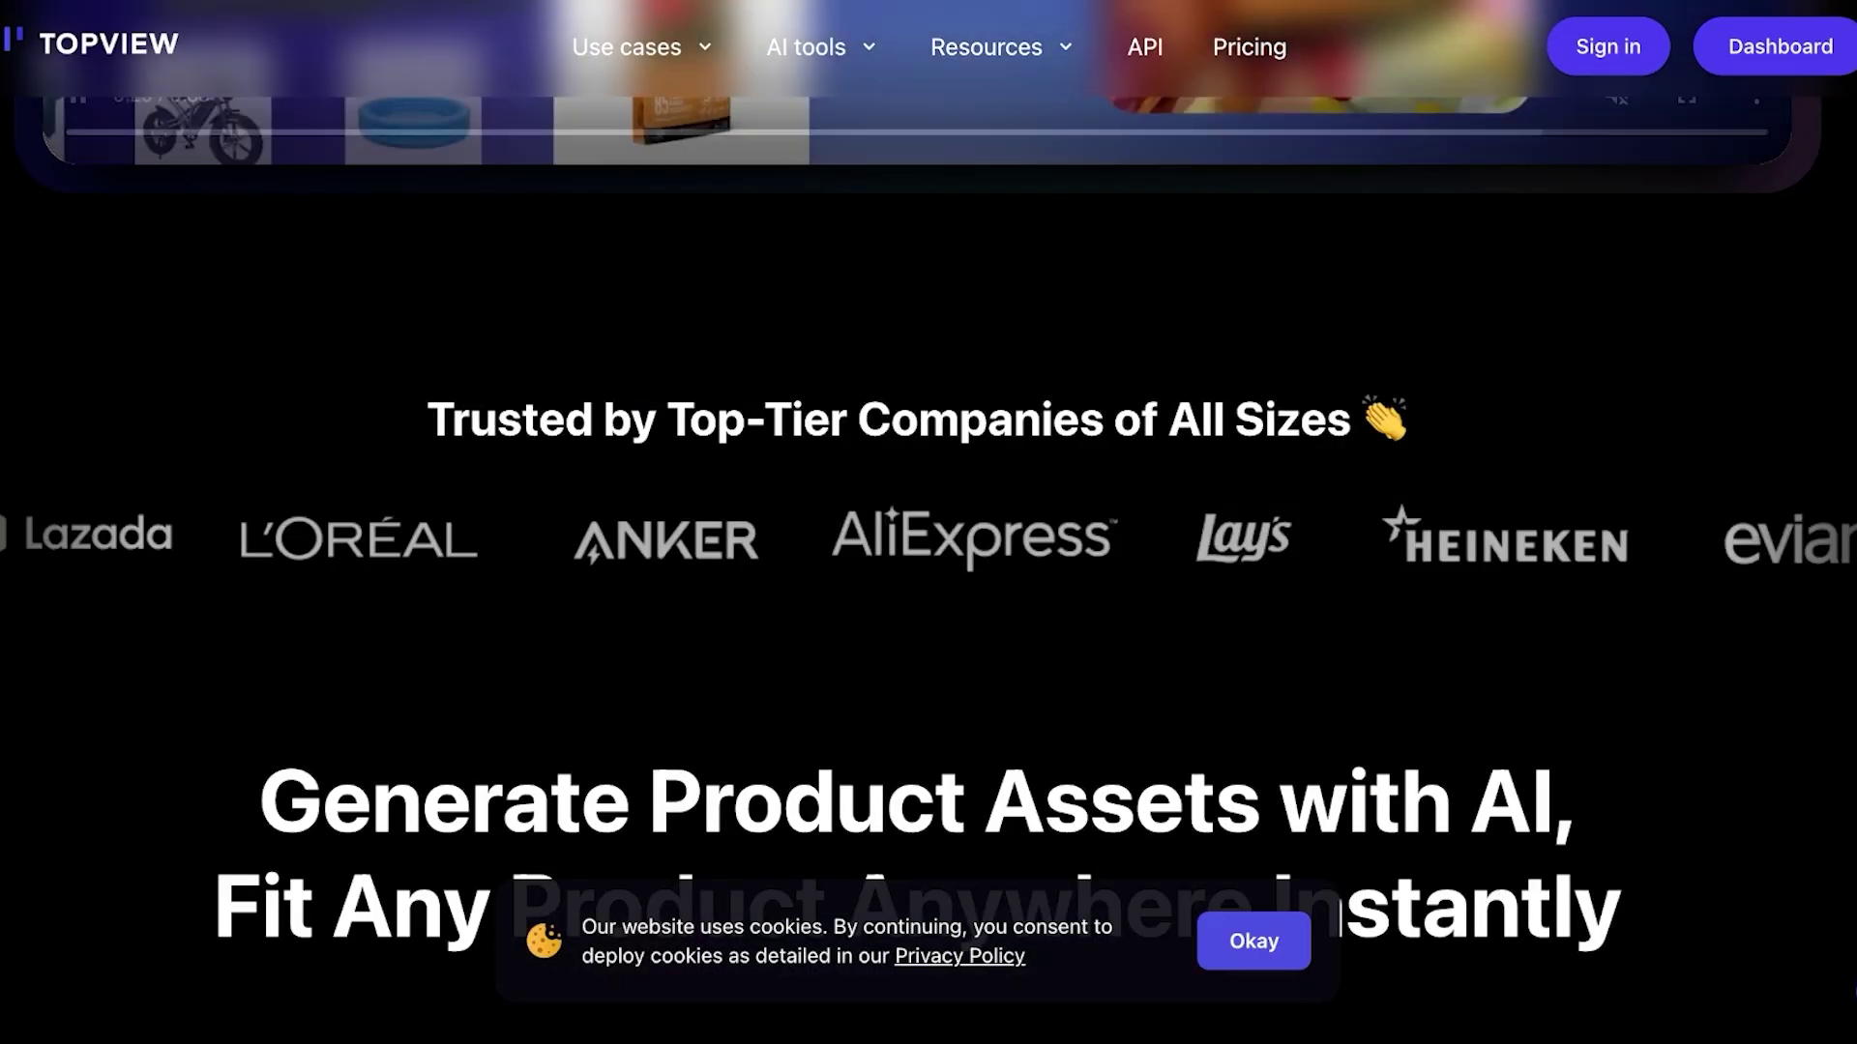
{"action": "scroll", "coordinate": [929, 522], "scroll_direction": "down", "scroll_amount": 2}
{"action": "scroll", "coordinate": [928, 522], "scroll_direction": "down", "scroll_amount": 5}
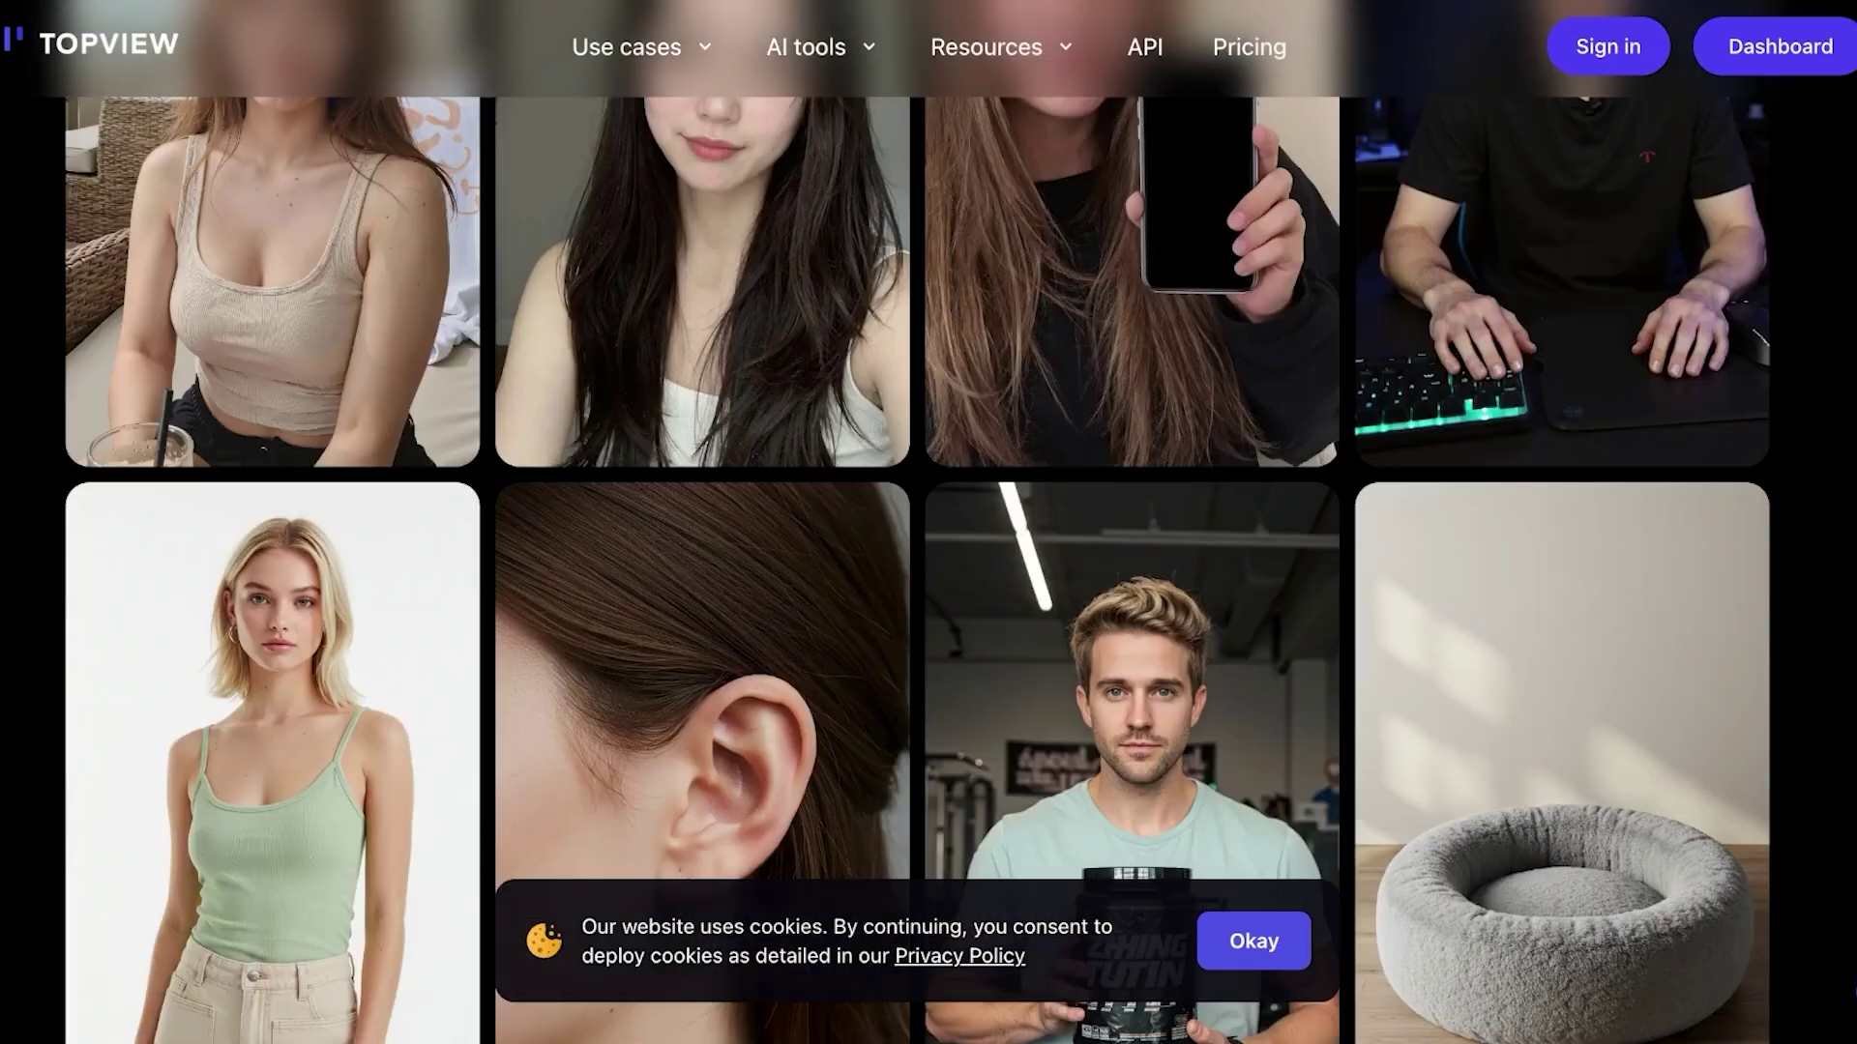
{"action": "scroll", "coordinate": [928, 522], "scroll_direction": "down", "scroll_amount": 8}
{"action": "scroll", "coordinate": [928, 522], "scroll_direction": "up", "scroll_amount": 20}
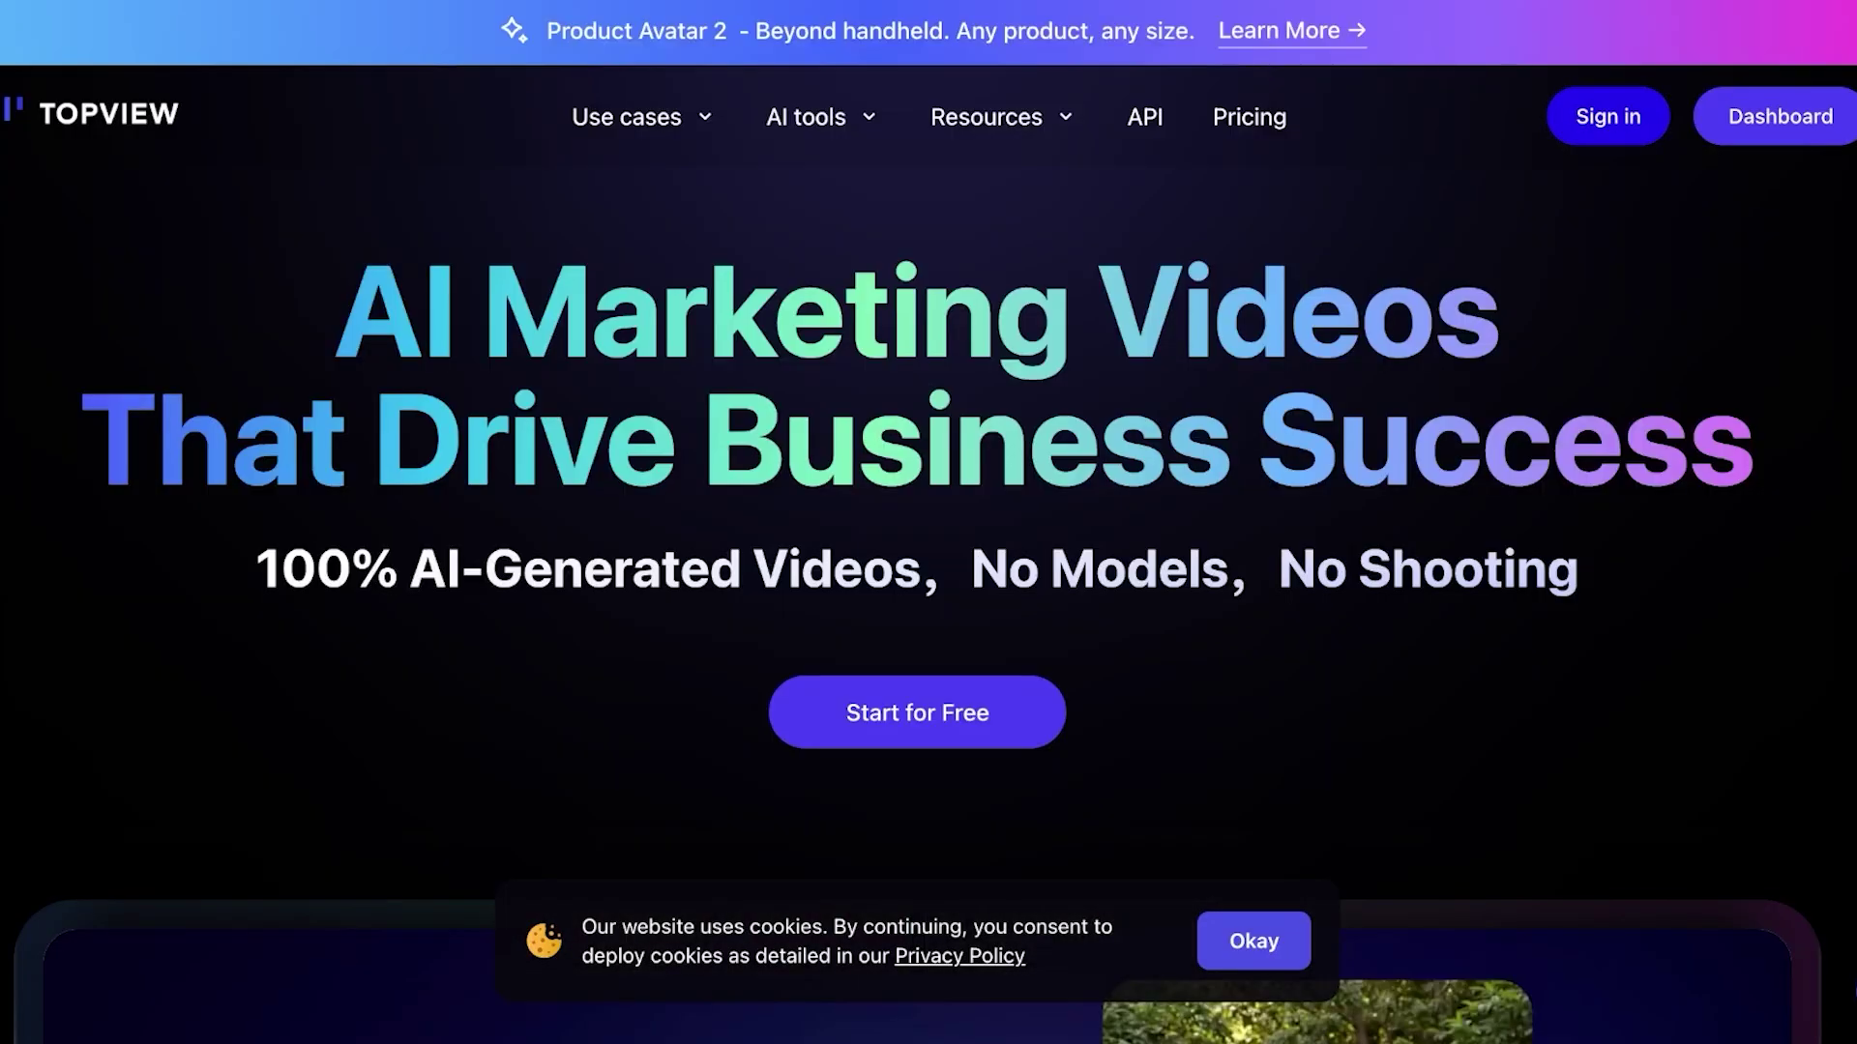
Step: Sign in to Topview with a Google account and dismiss the Product Avatar Details Upgrade announcement
{"action": "left_click", "coordinate": [1607, 116]}
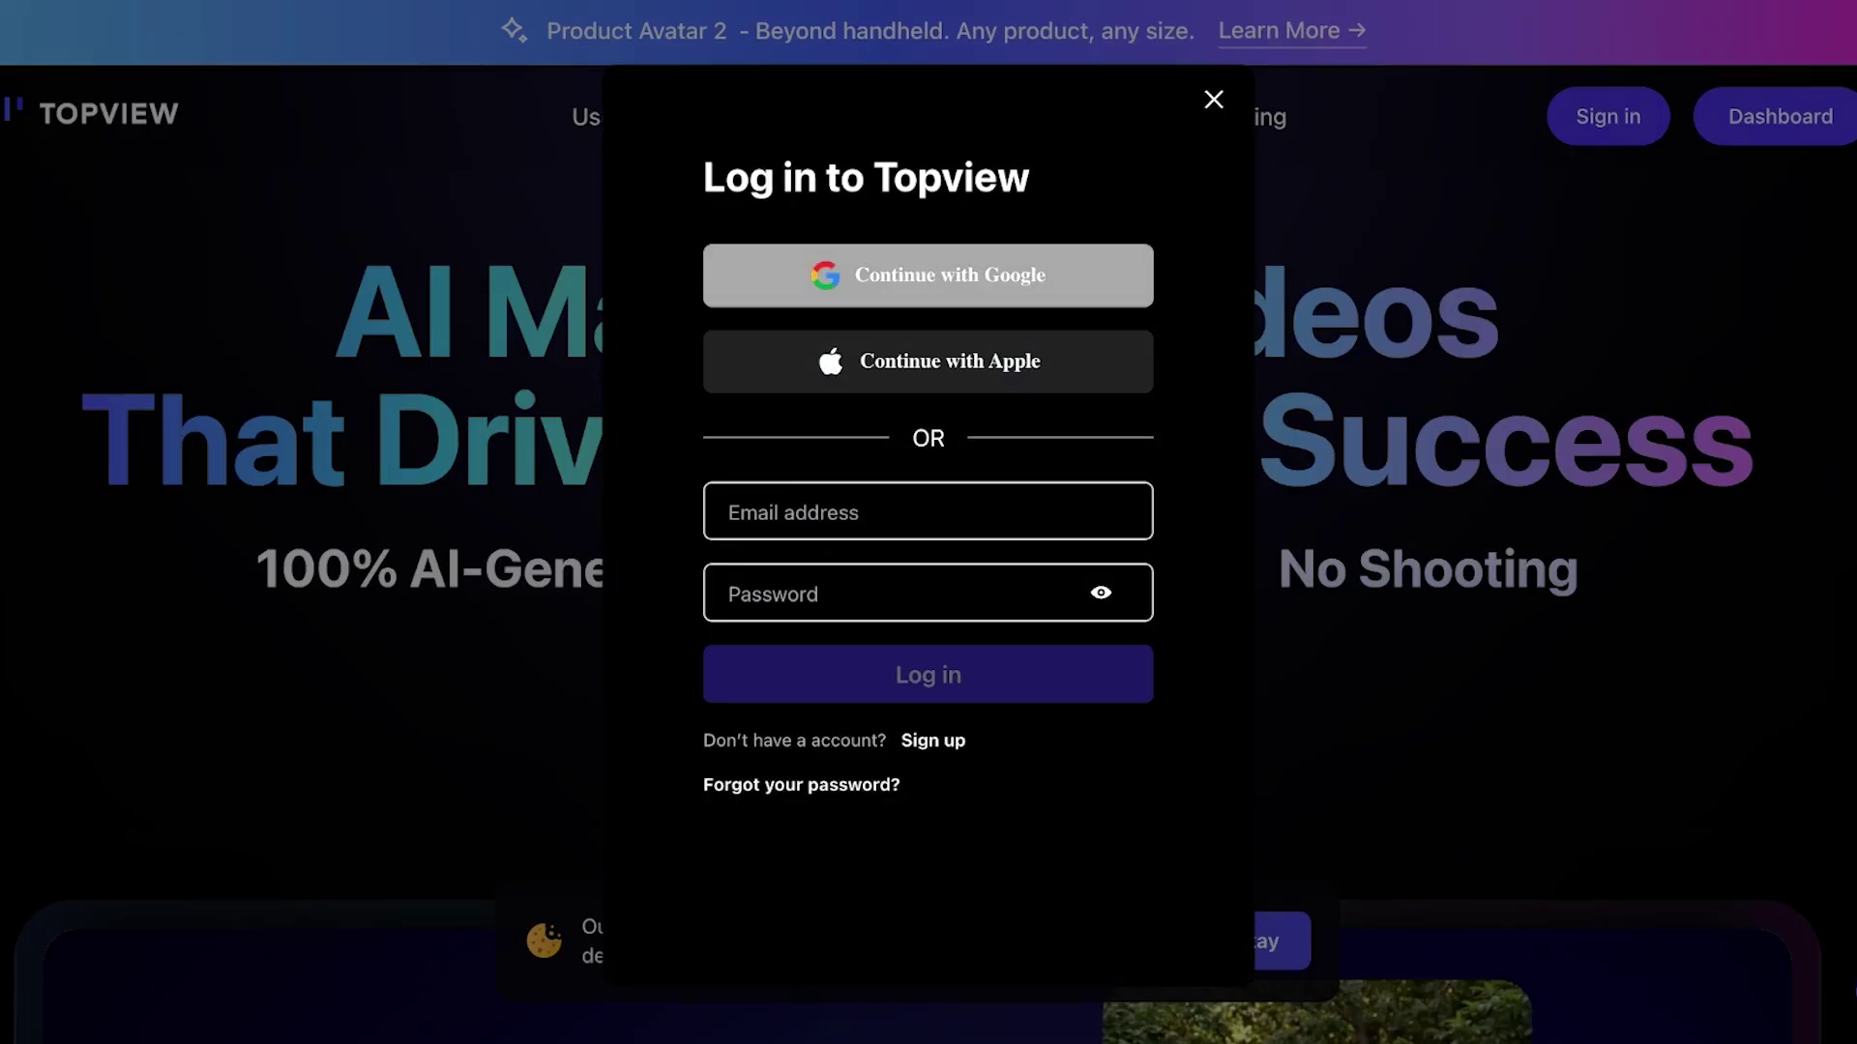
{"action": "left_click", "coordinate": [928, 275]}
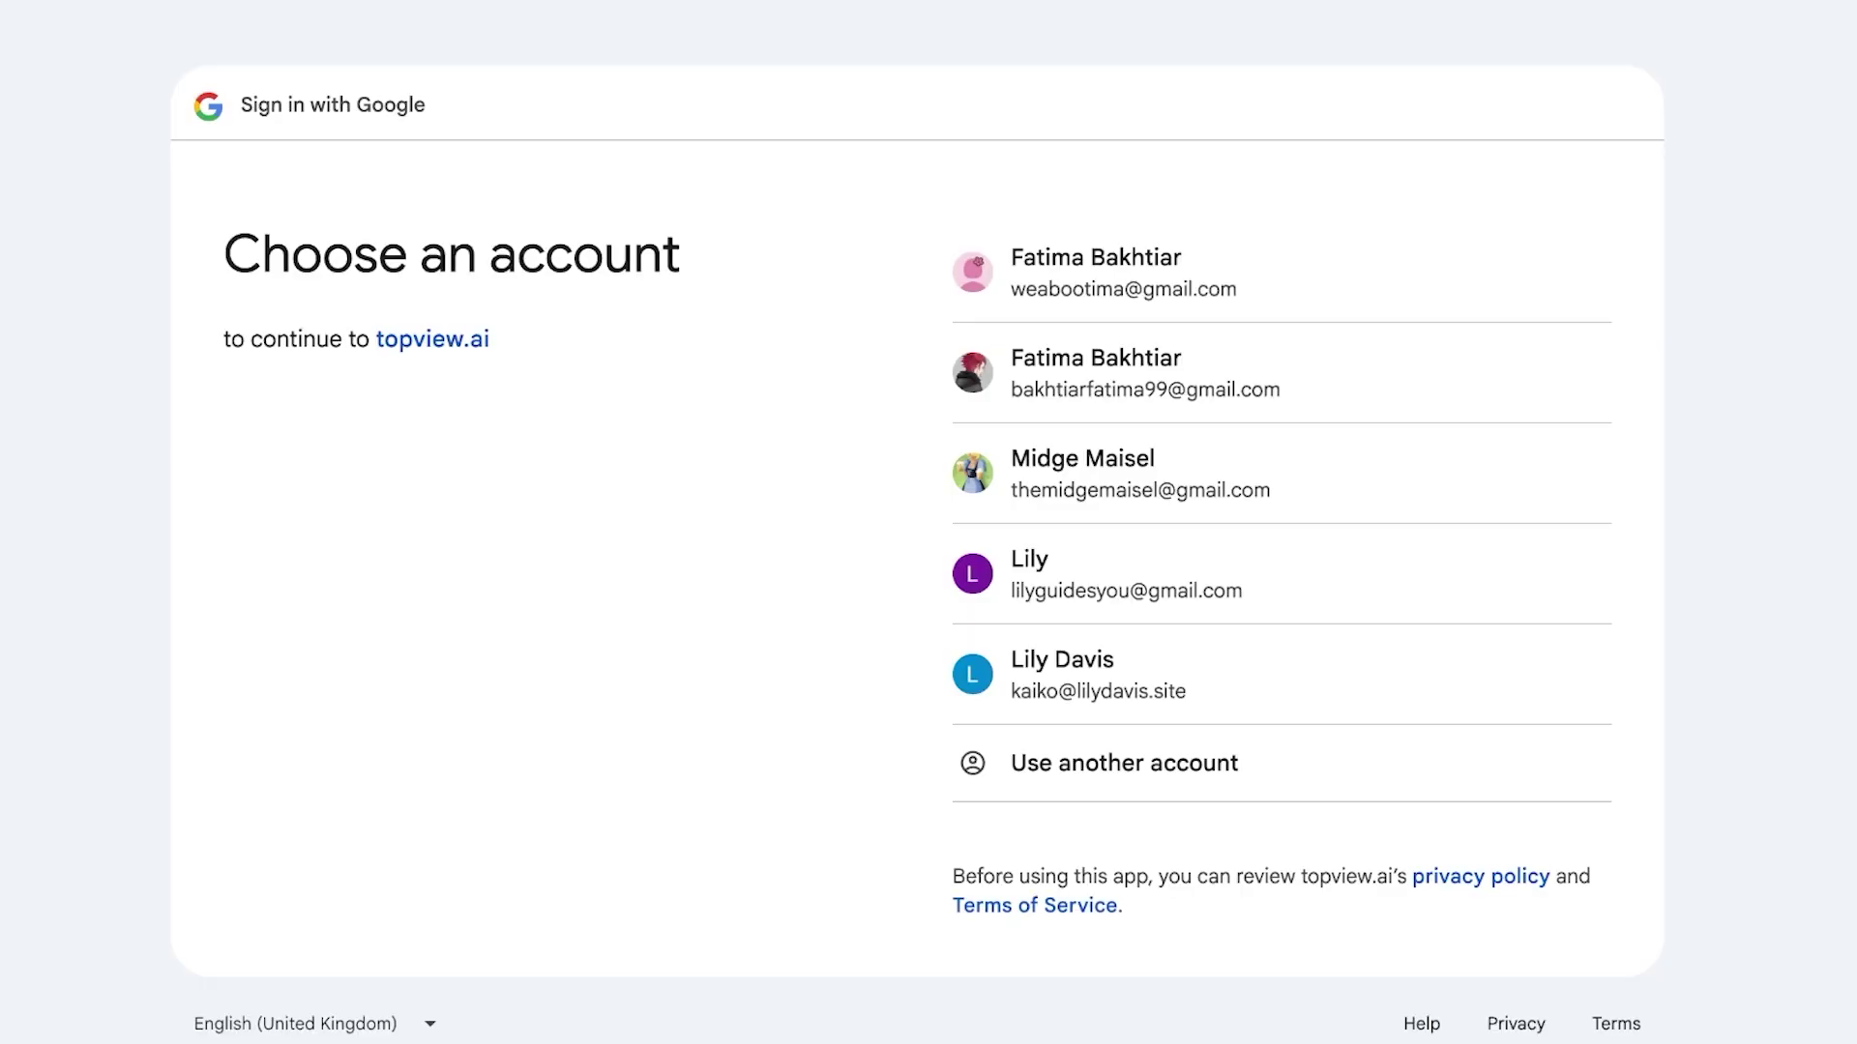
{"action": "left_click", "coordinate": [1141, 474]}
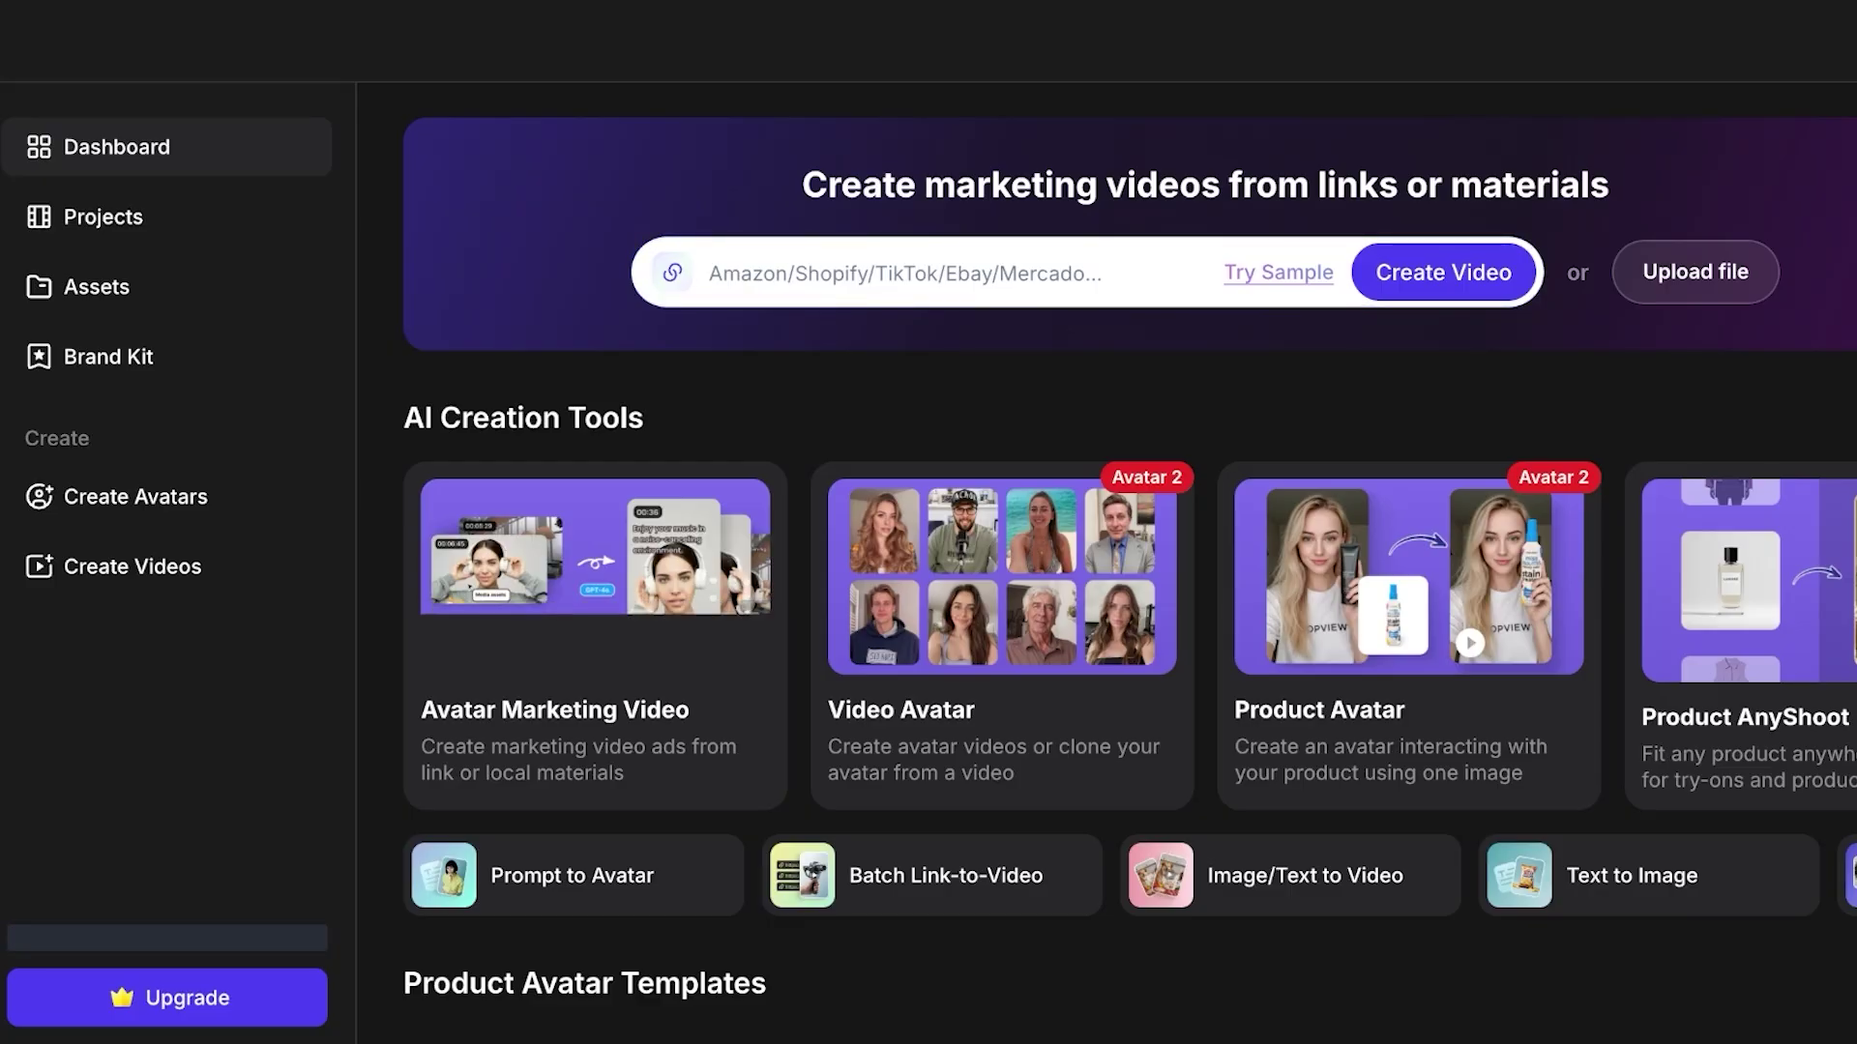
{"action": "scroll", "coordinate": [1106, 562], "scroll_direction": "down", "scroll_amount": 1}
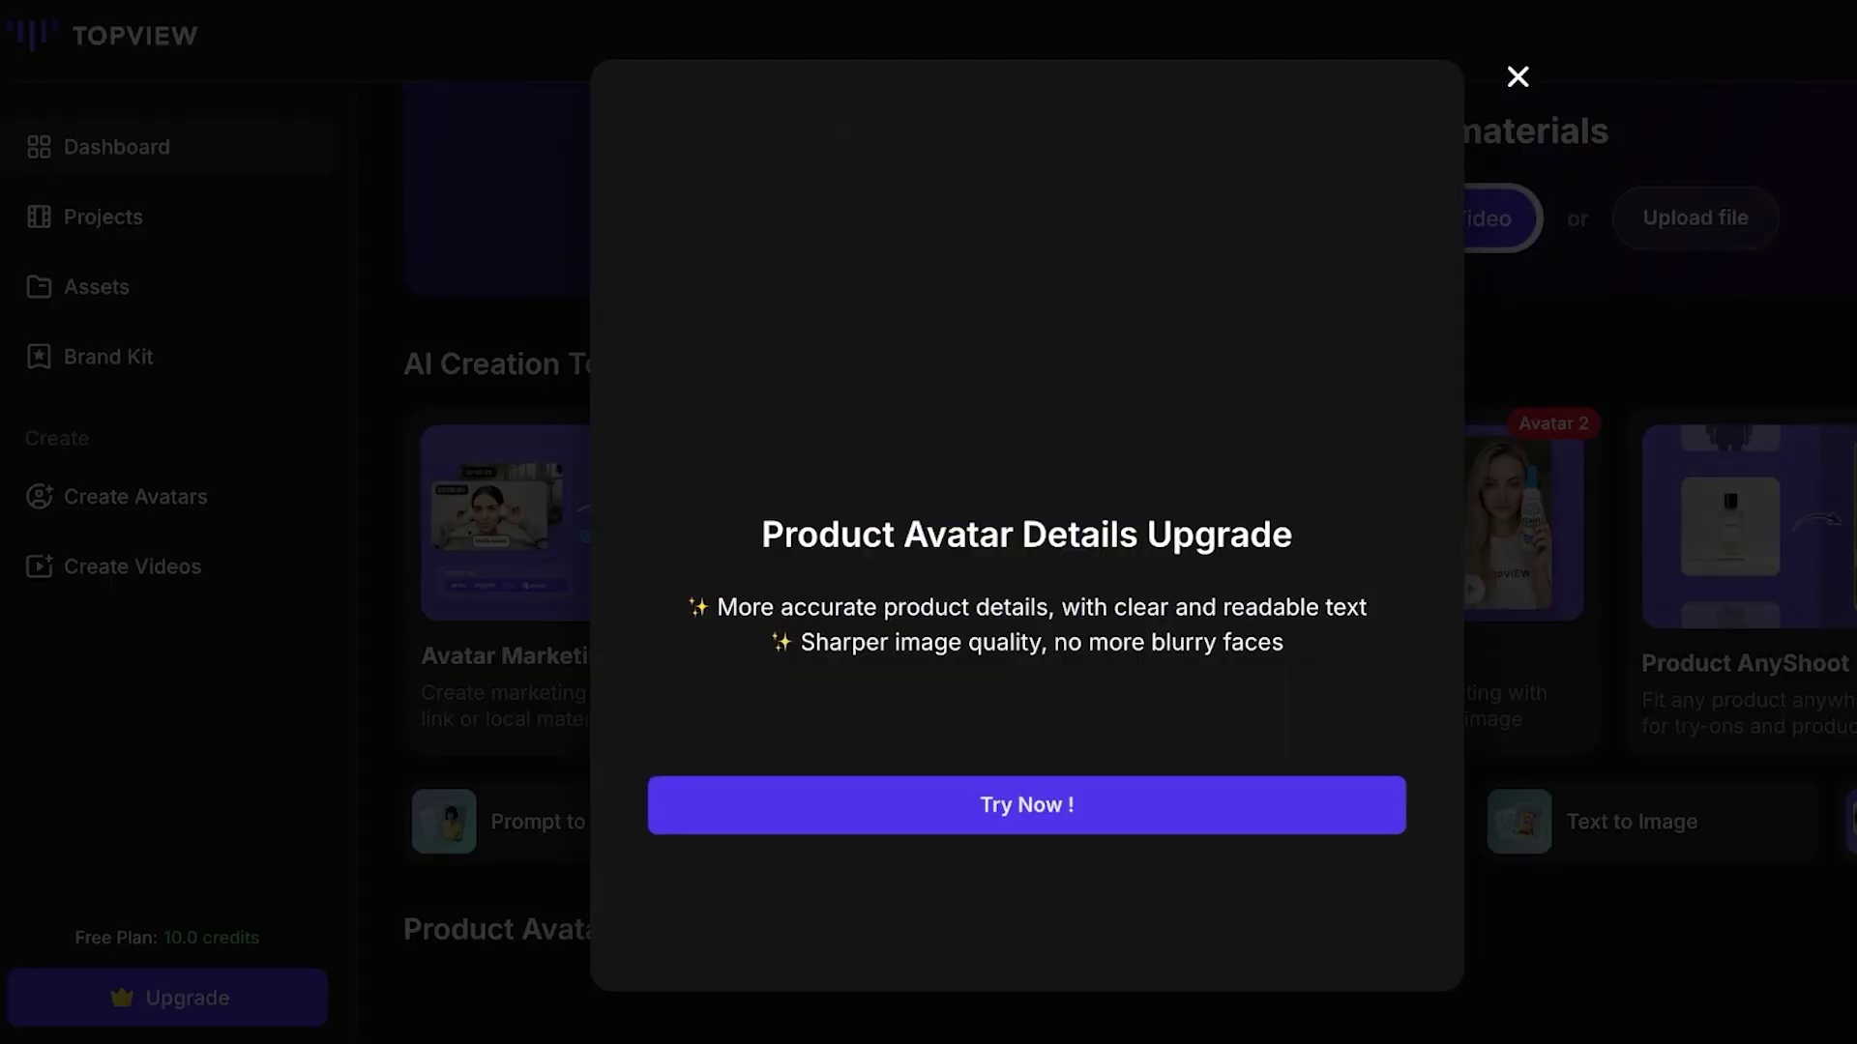
{"action": "key", "text": "Escape"}
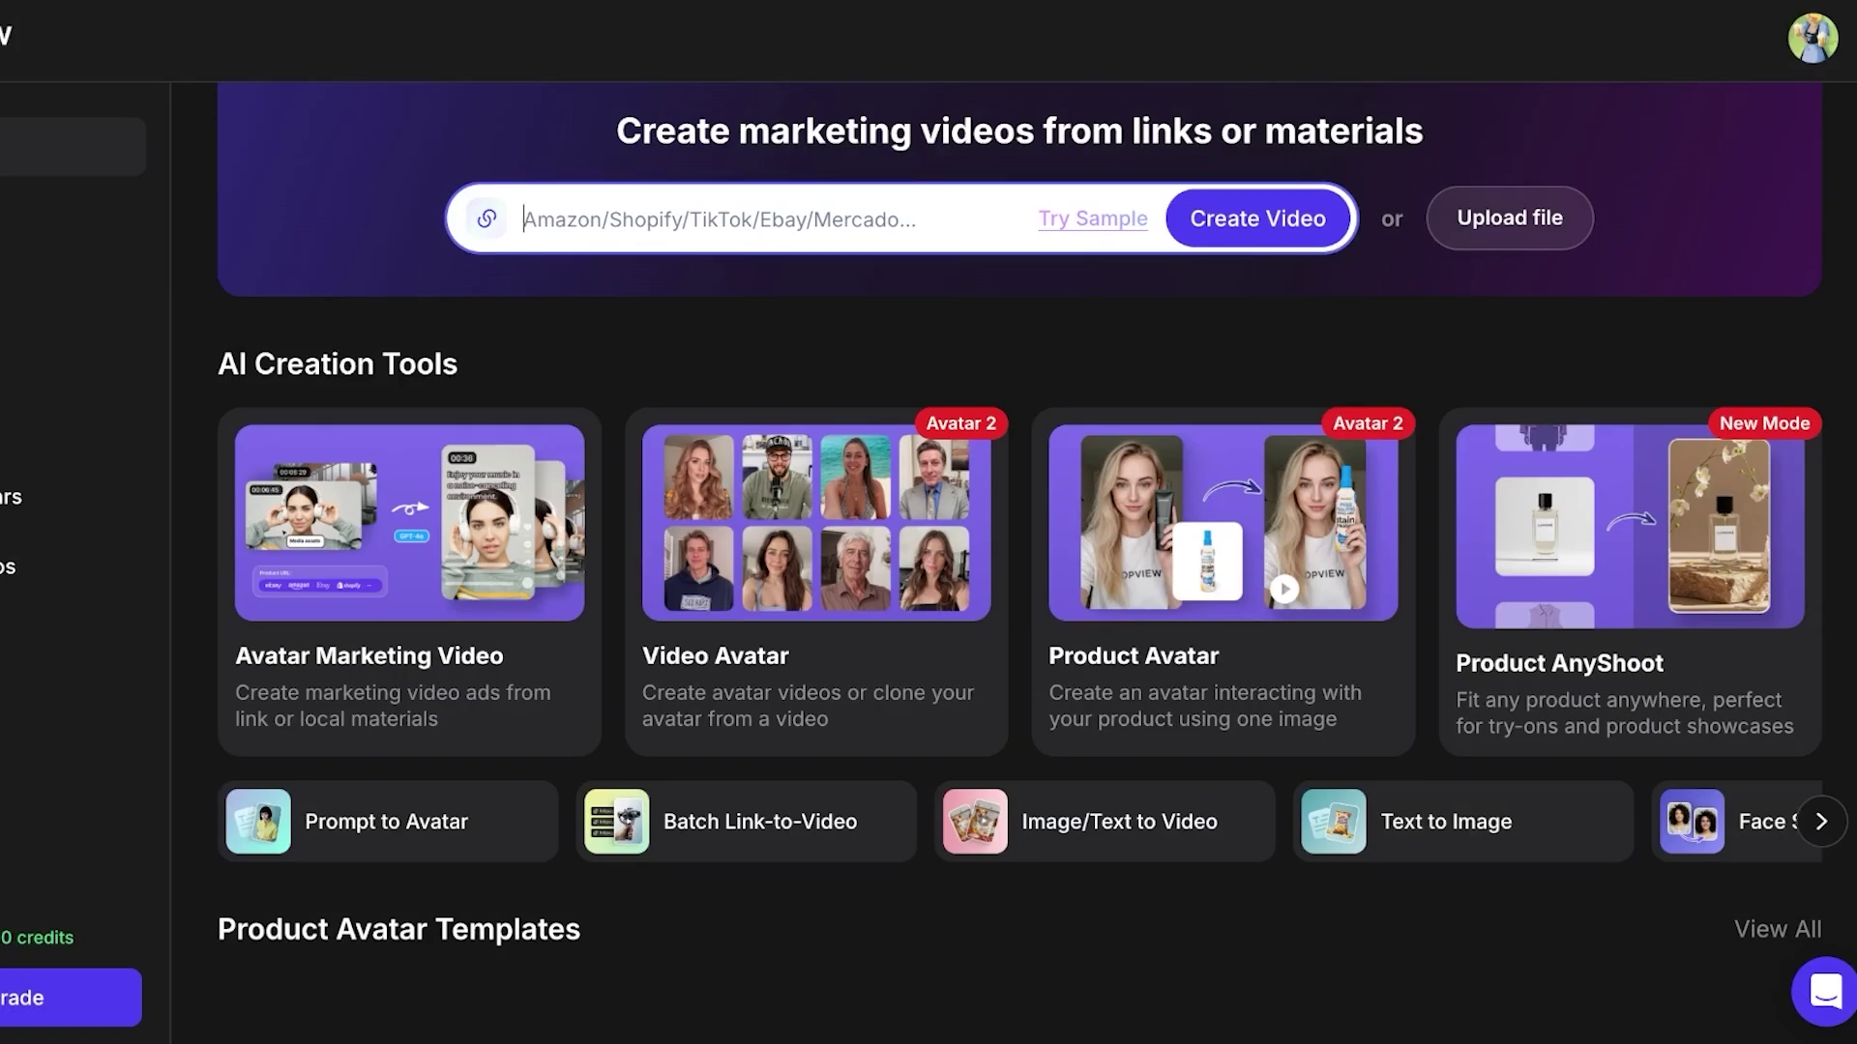
Step: Examine the dashboard's AI creation tools and Product Avatar templates, along with the yearly pricing plans
{"action": "scroll", "coordinate": [1019, 562], "scroll_direction": "down", "scroll_amount": 8}
{"action": "scroll", "coordinate": [1019, 563], "scroll_direction": "up", "scroll_amount": 8}
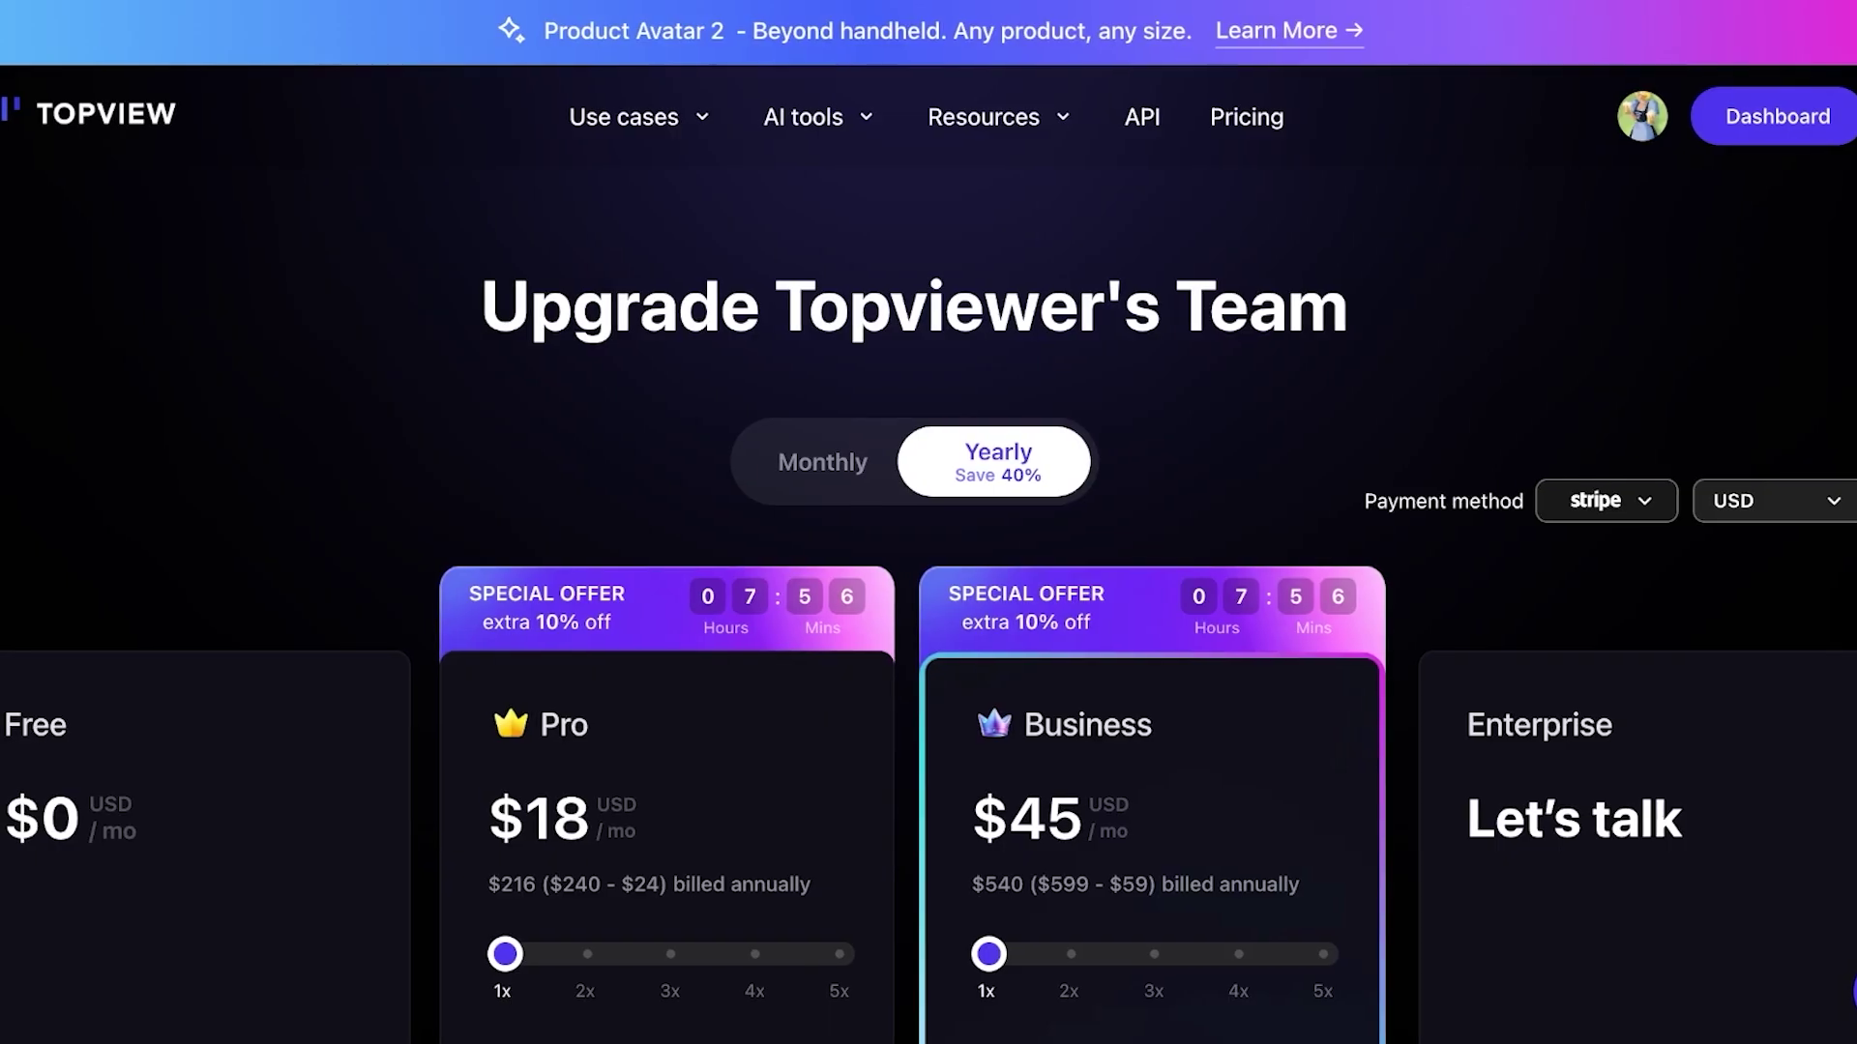
{"action": "scroll", "coordinate": [929, 571], "scroll_direction": "up", "scroll_amount": 3}
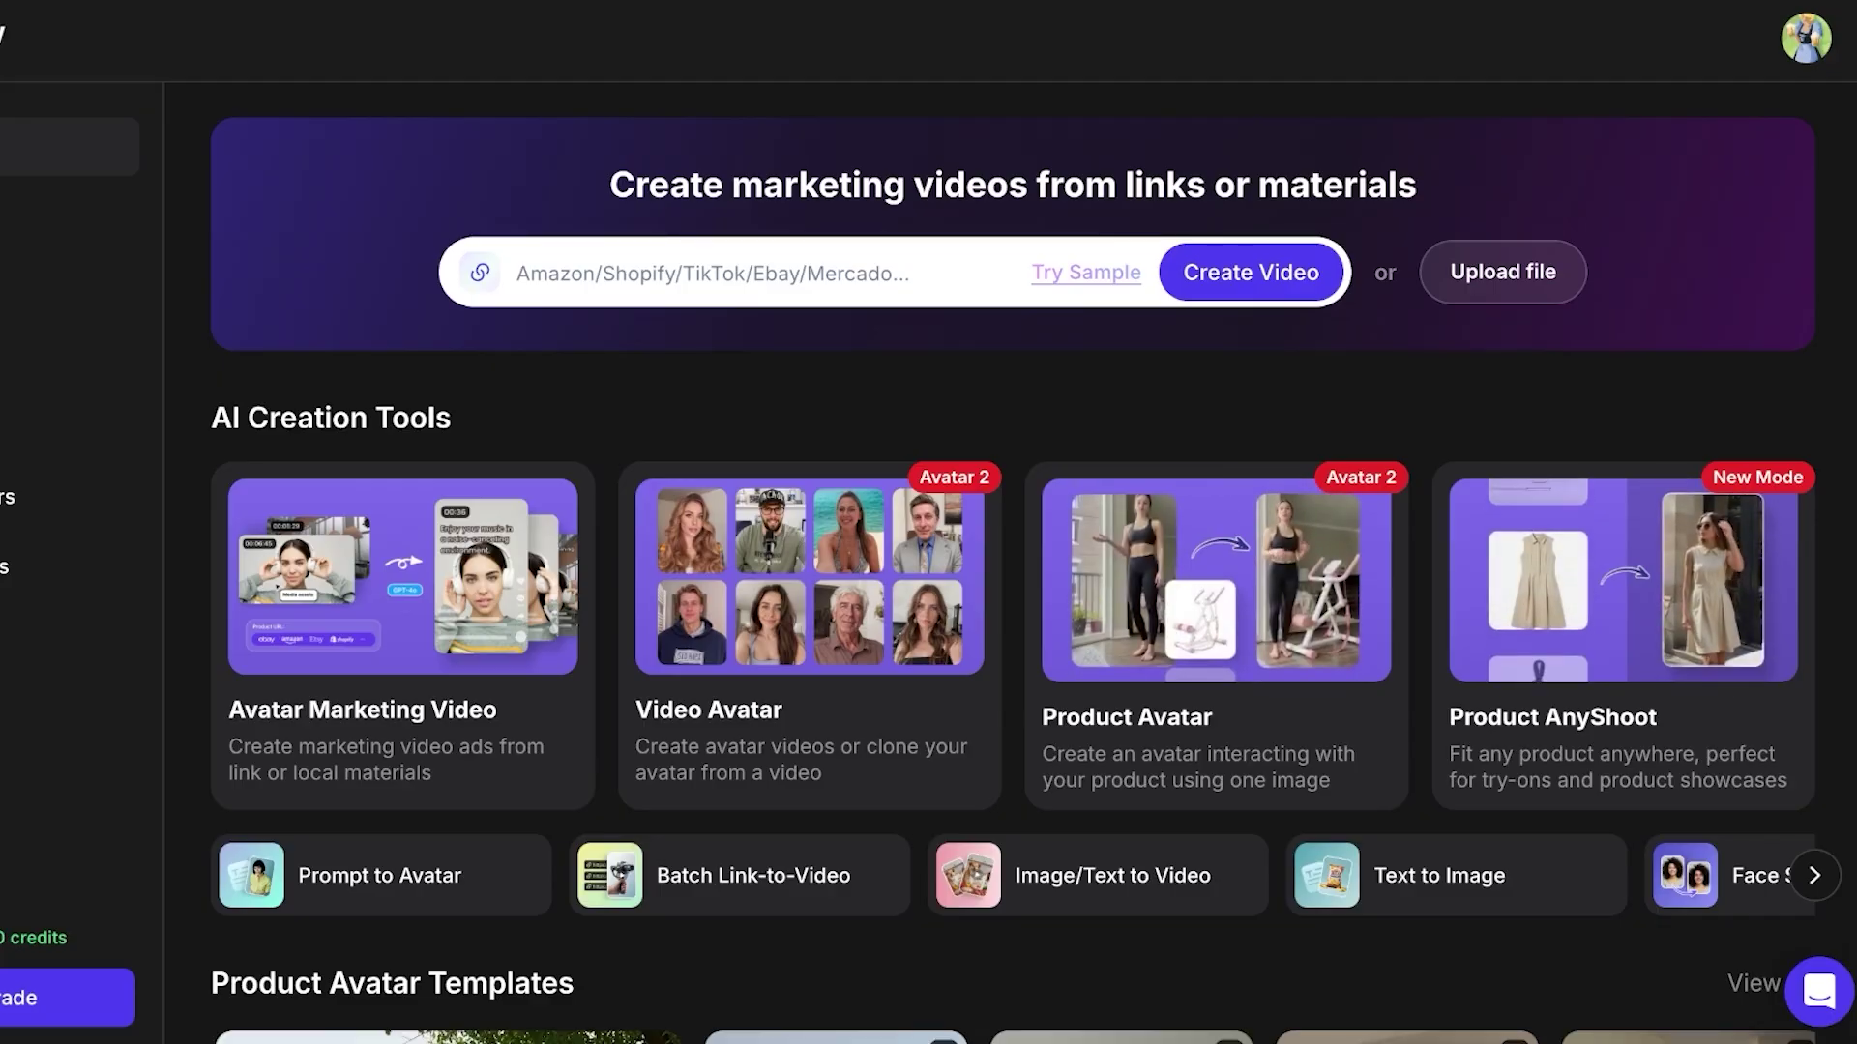
{"action": "scroll", "coordinate": [1025, 561], "scroll_direction": "down", "scroll_amount": 1}
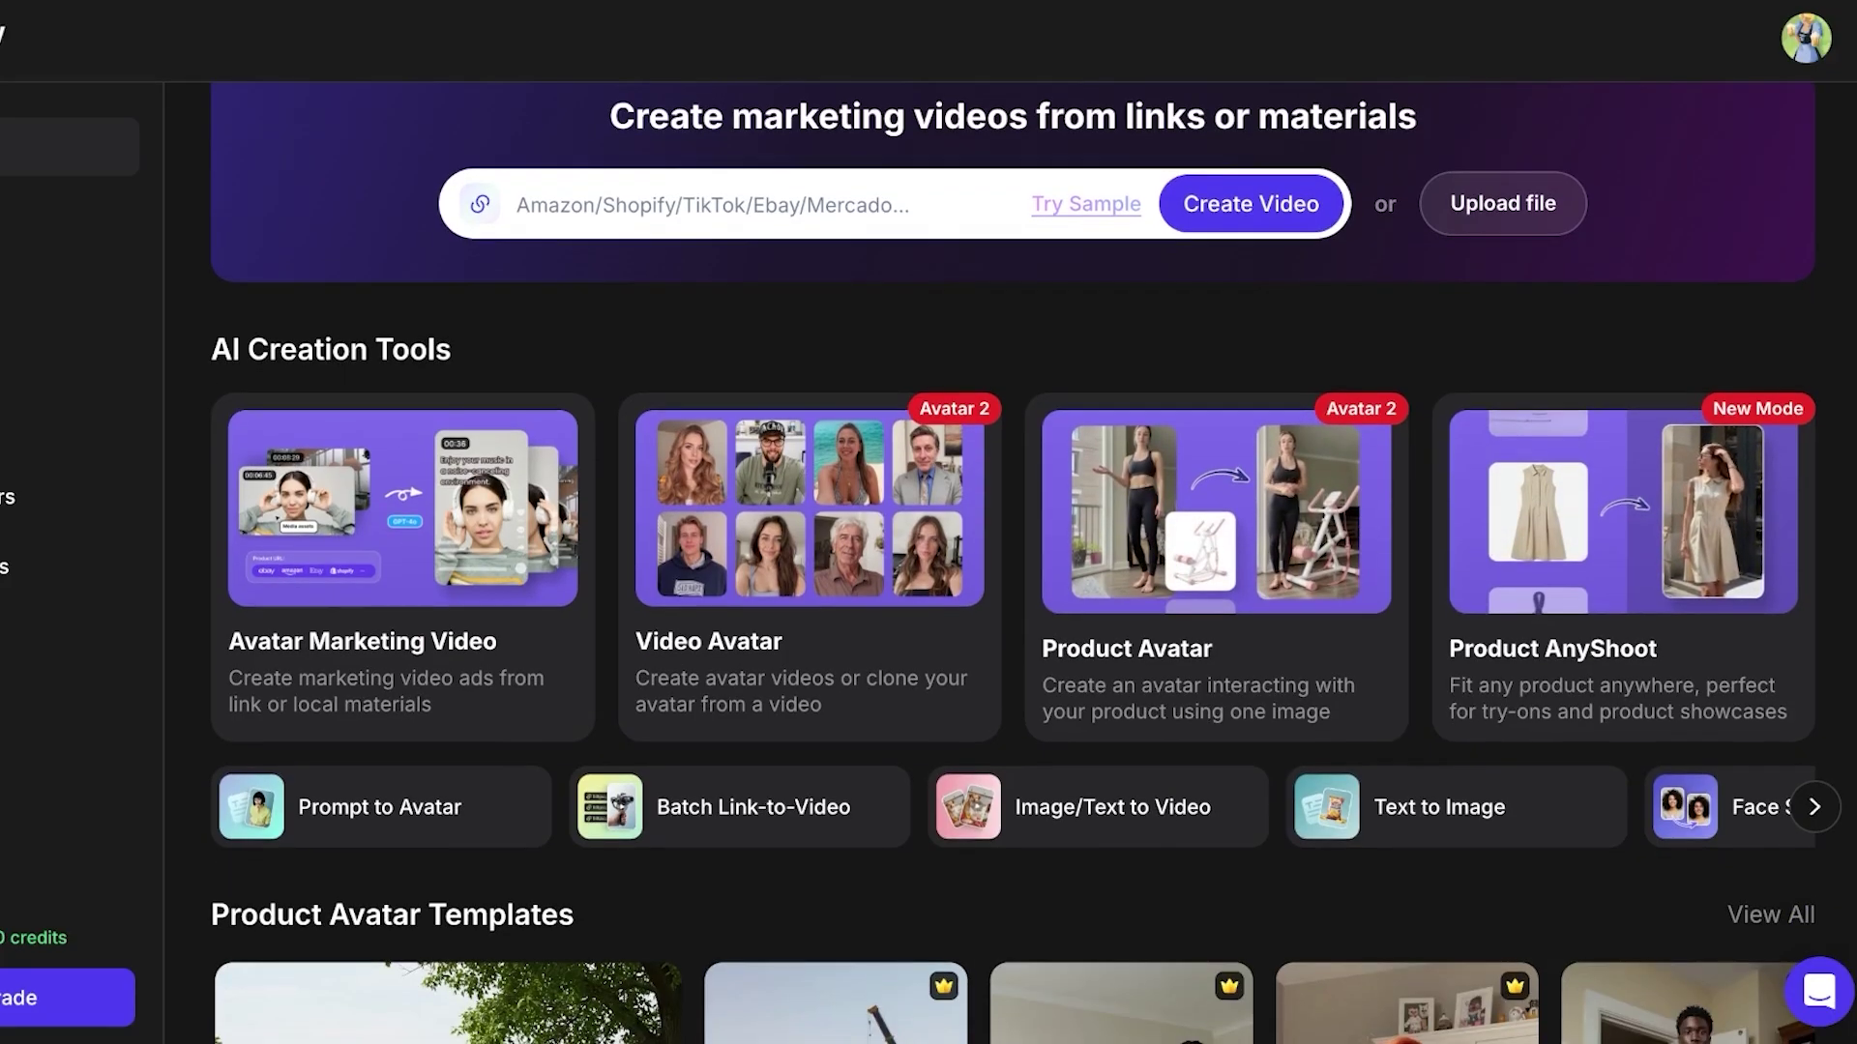
{"action": "scroll", "coordinate": [1025, 561], "scroll_direction": "down", "scroll_amount": 7}
{"action": "scroll", "coordinate": [1025, 561], "scroll_direction": "up", "scroll_amount": 4}
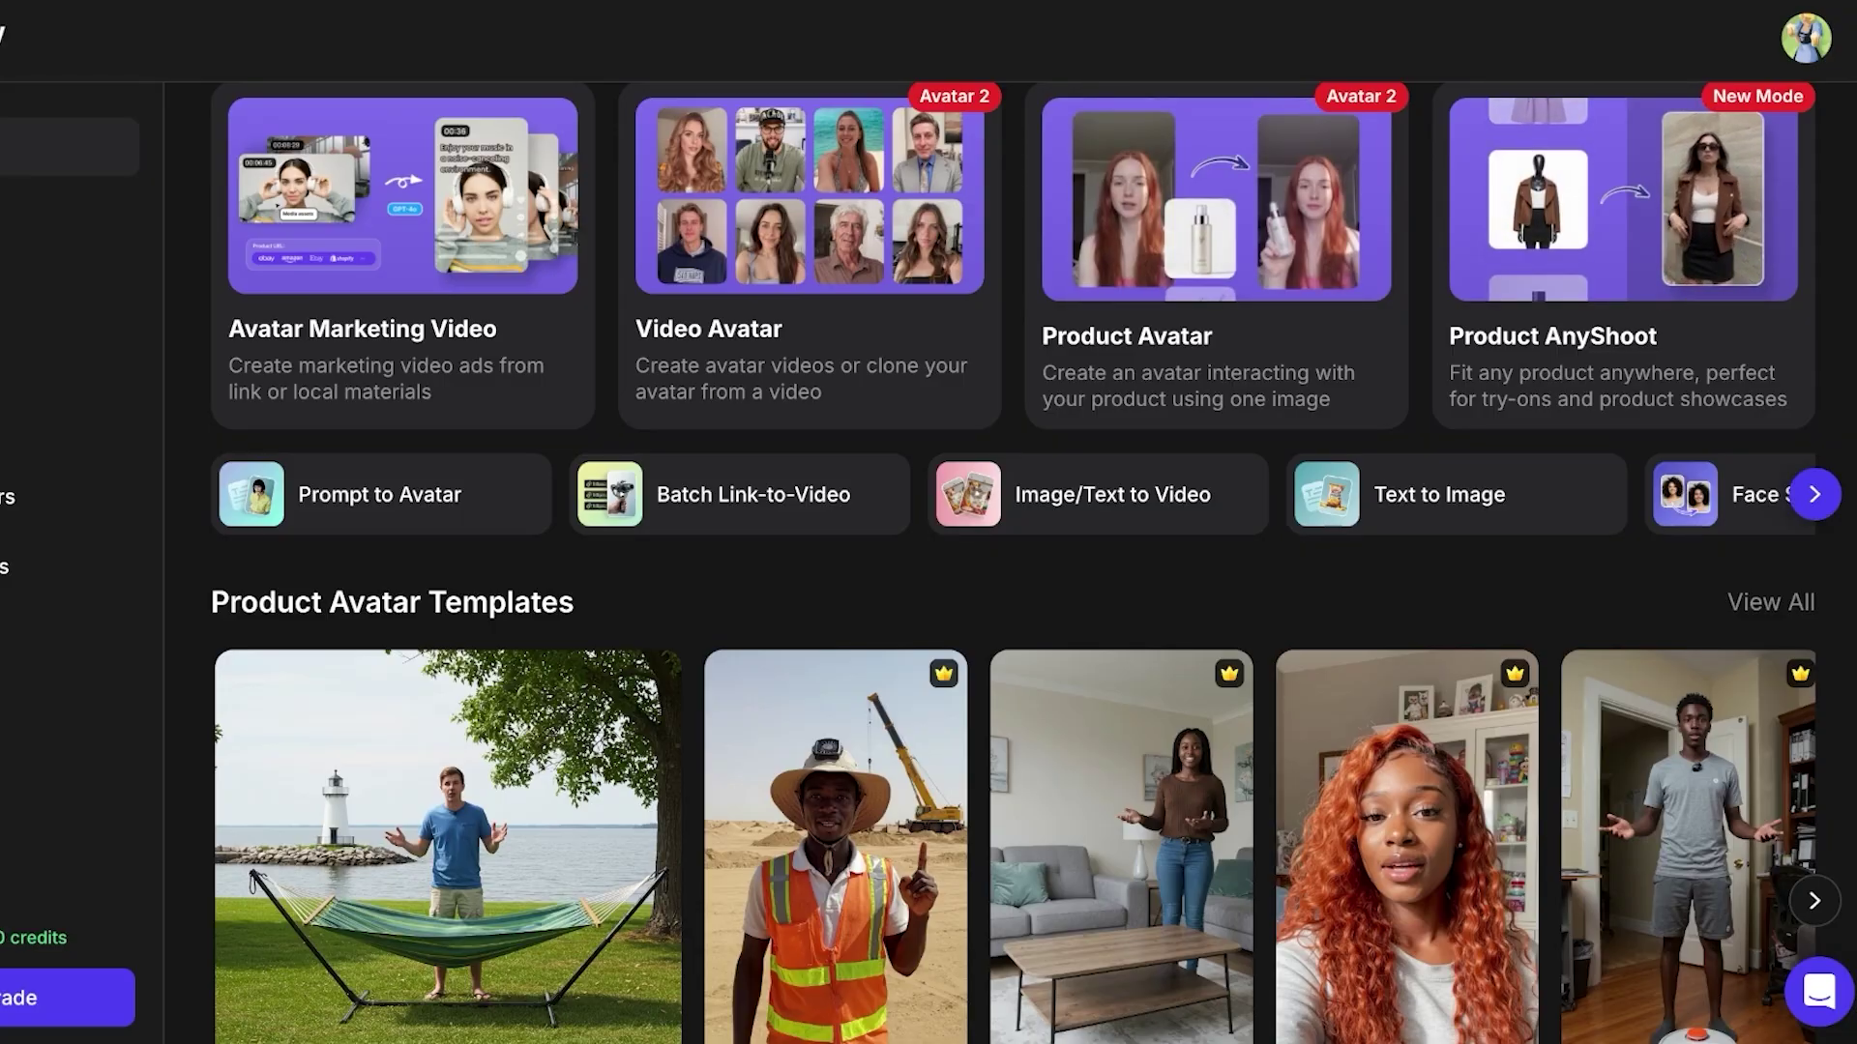
{"action": "left_click", "coordinate": [1813, 494]}
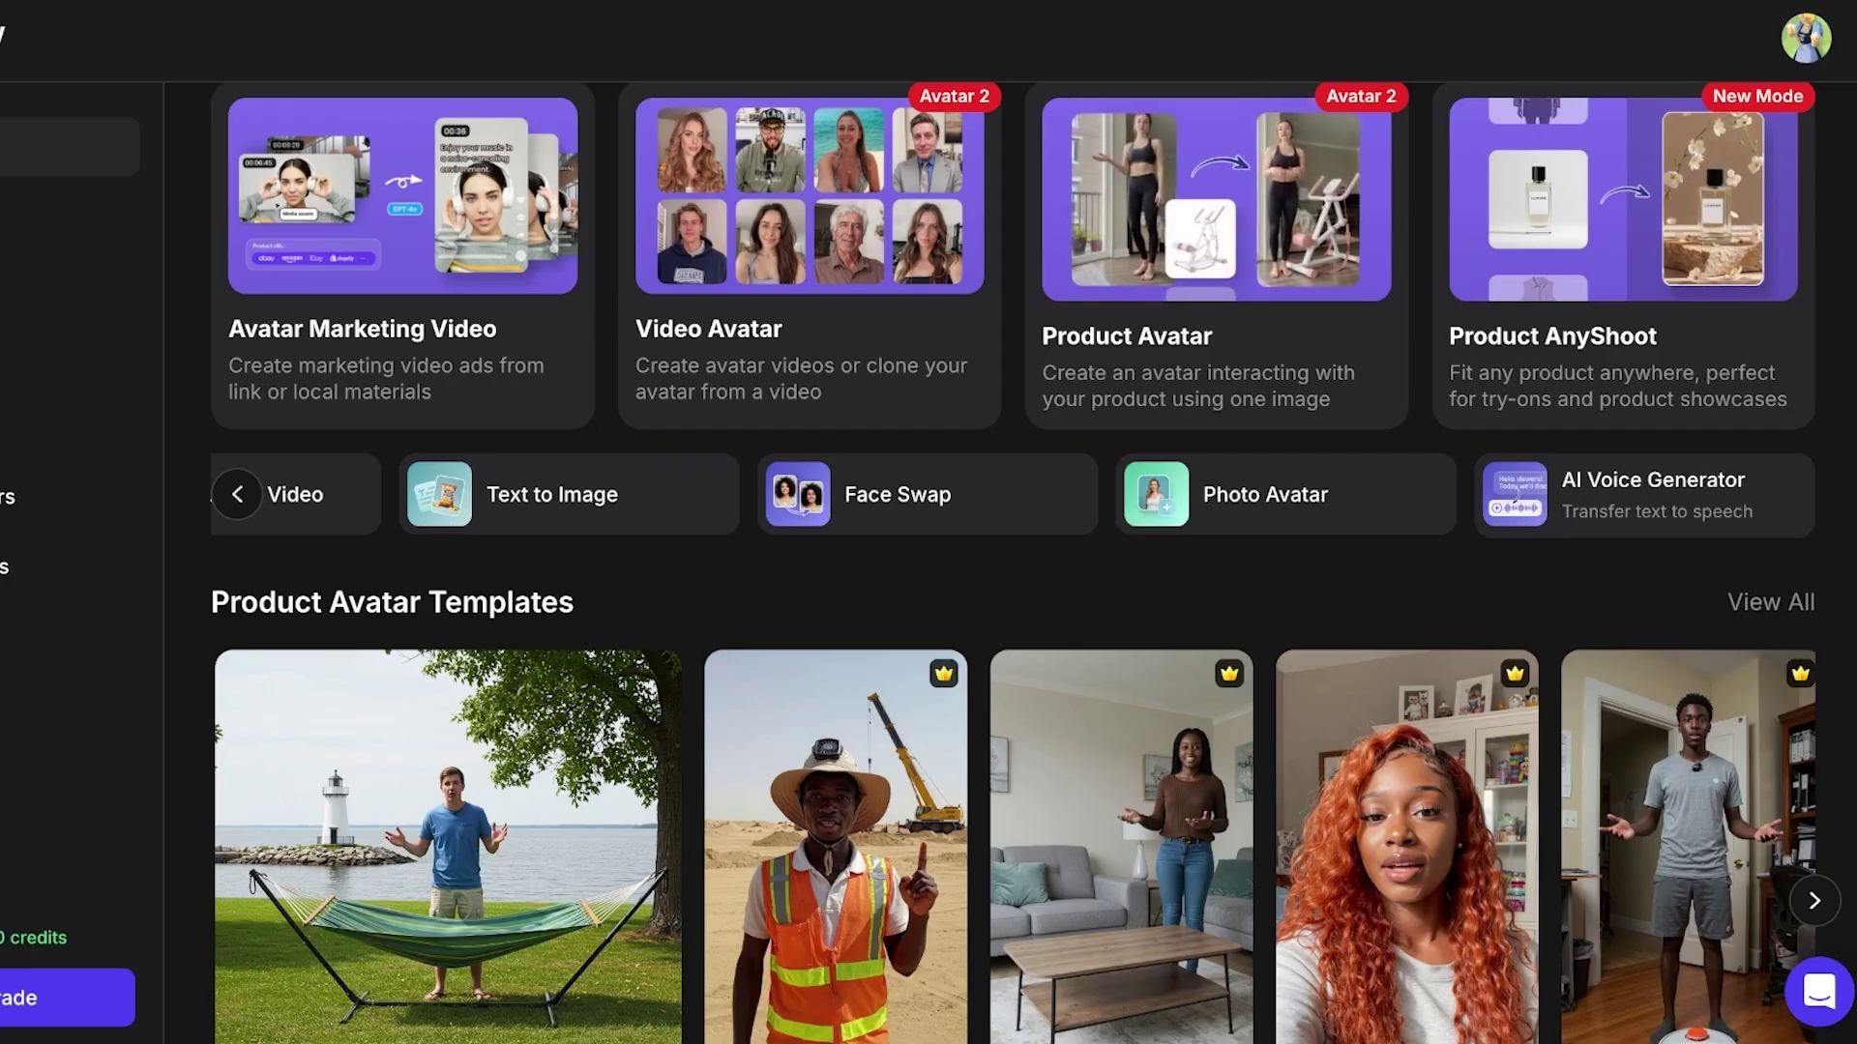
{"action": "left_click", "coordinate": [237, 494]}
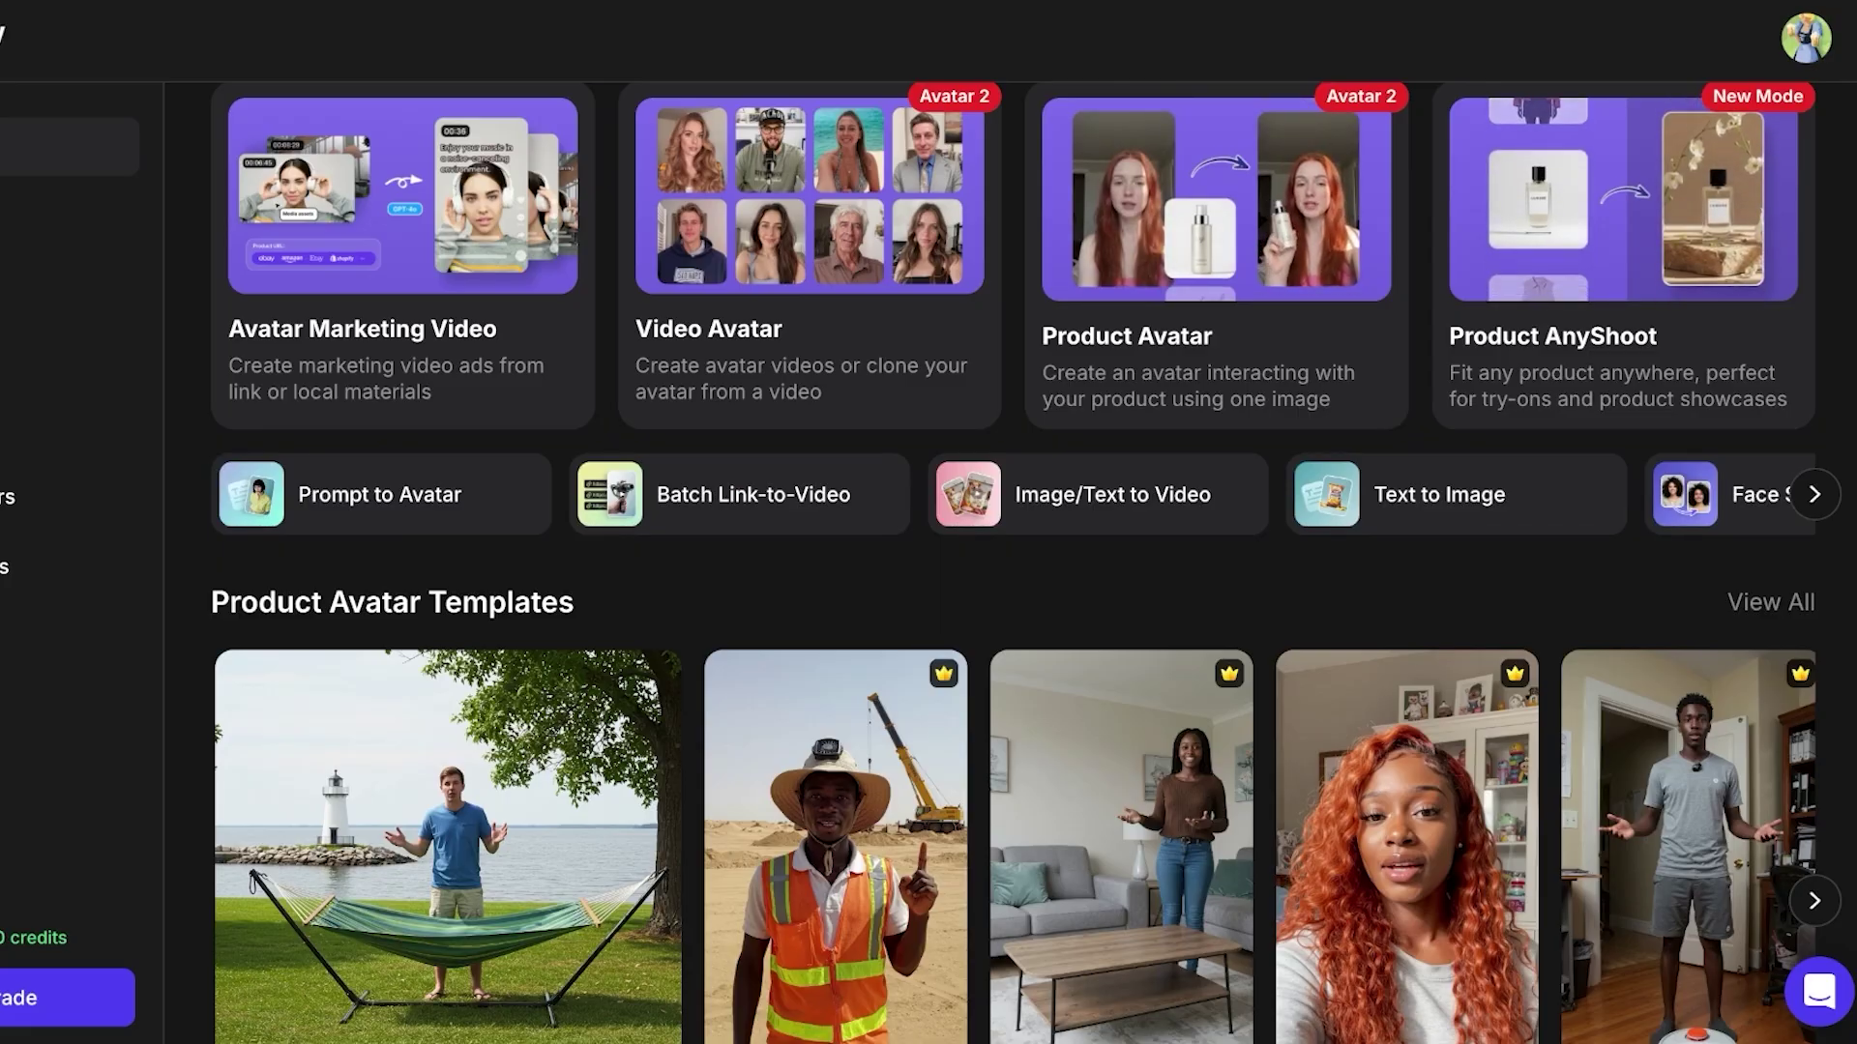
Step: Open the Product Avatar tool, check its Auto Mode and return to Manual Mode
{"action": "left_click", "coordinate": [1216, 255]}
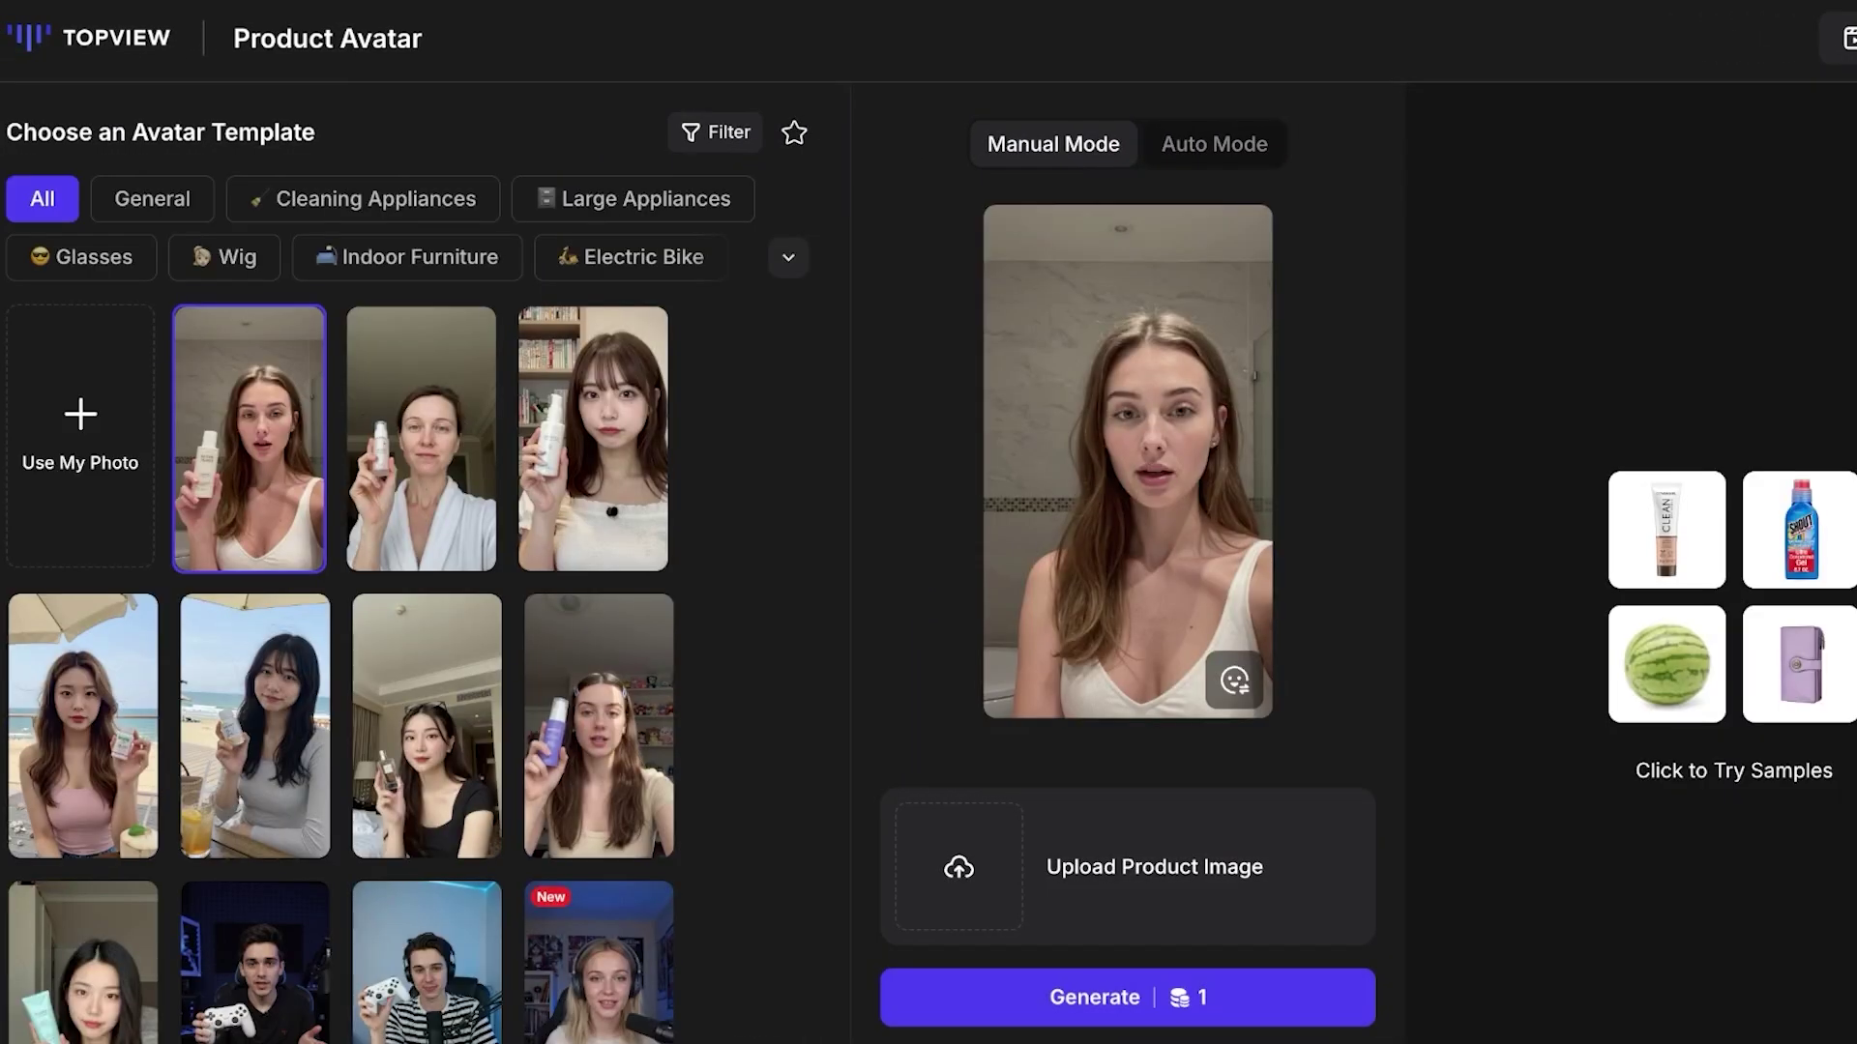
{"action": "left_click", "coordinate": [1212, 143]}
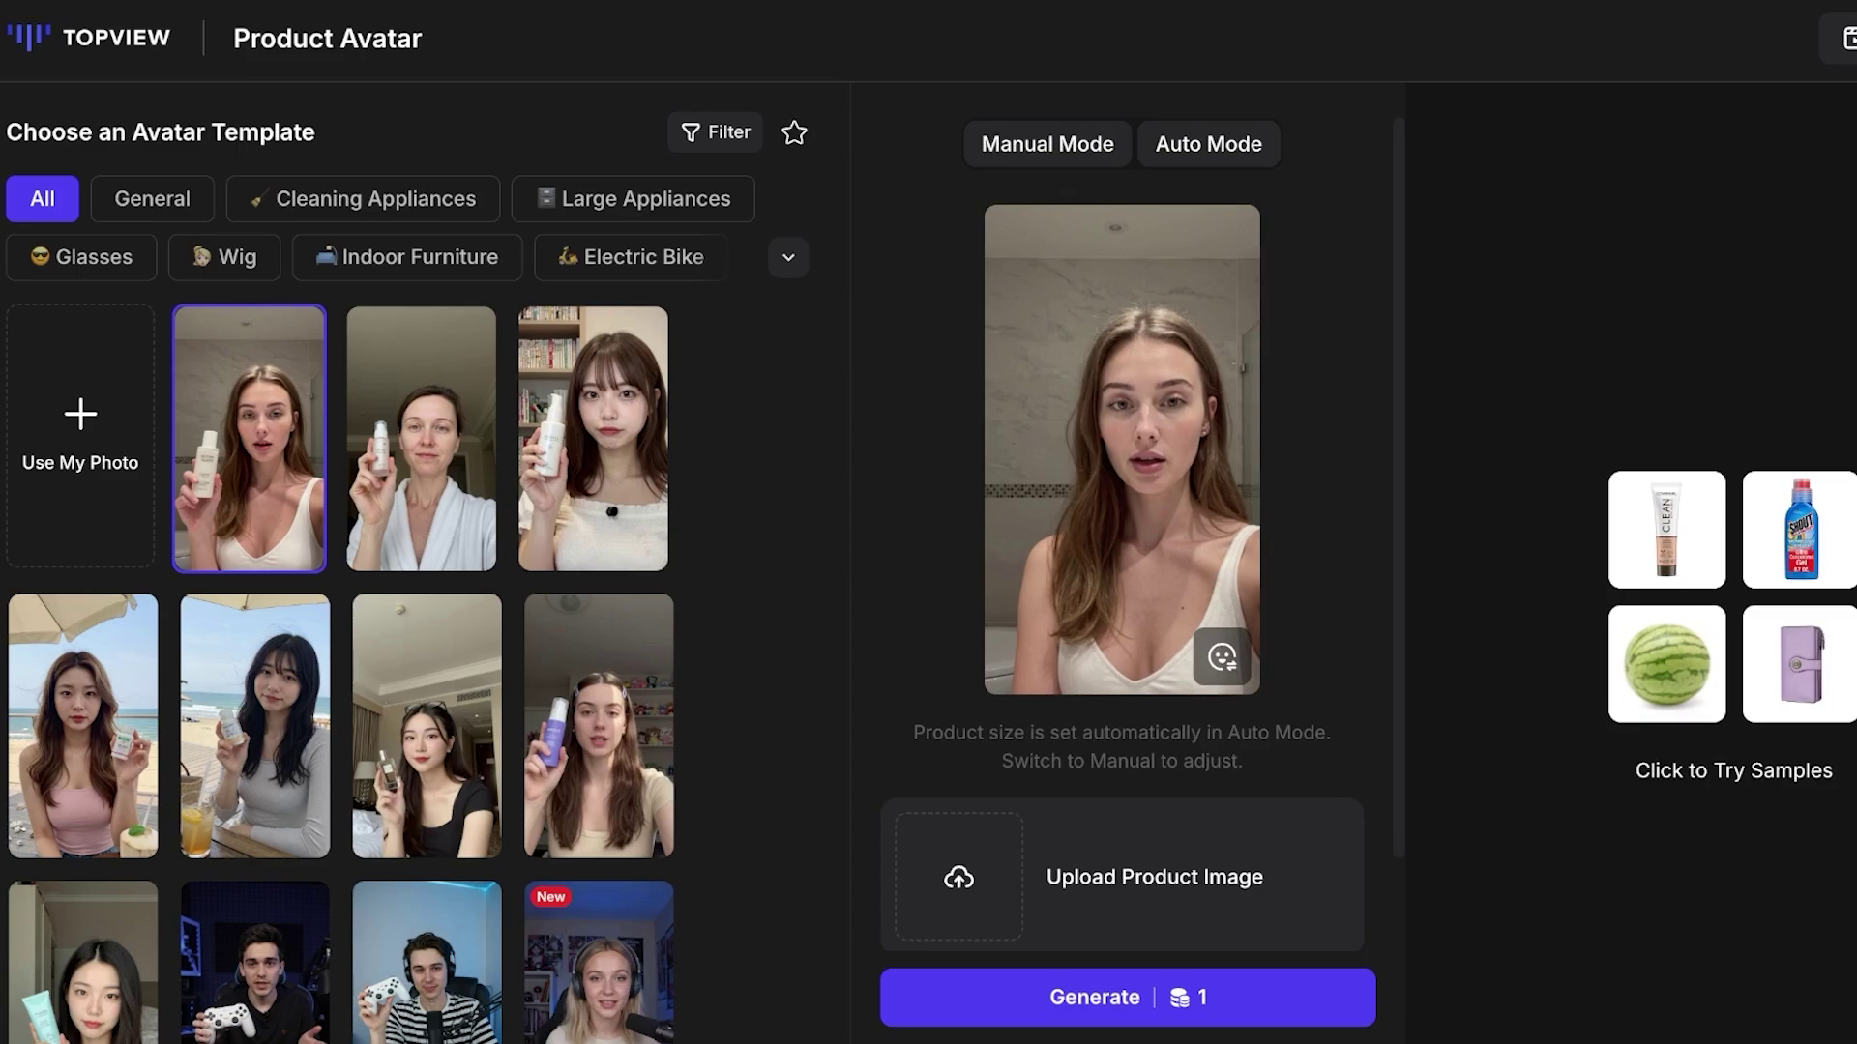
{"action": "left_click", "coordinate": [1046, 143]}
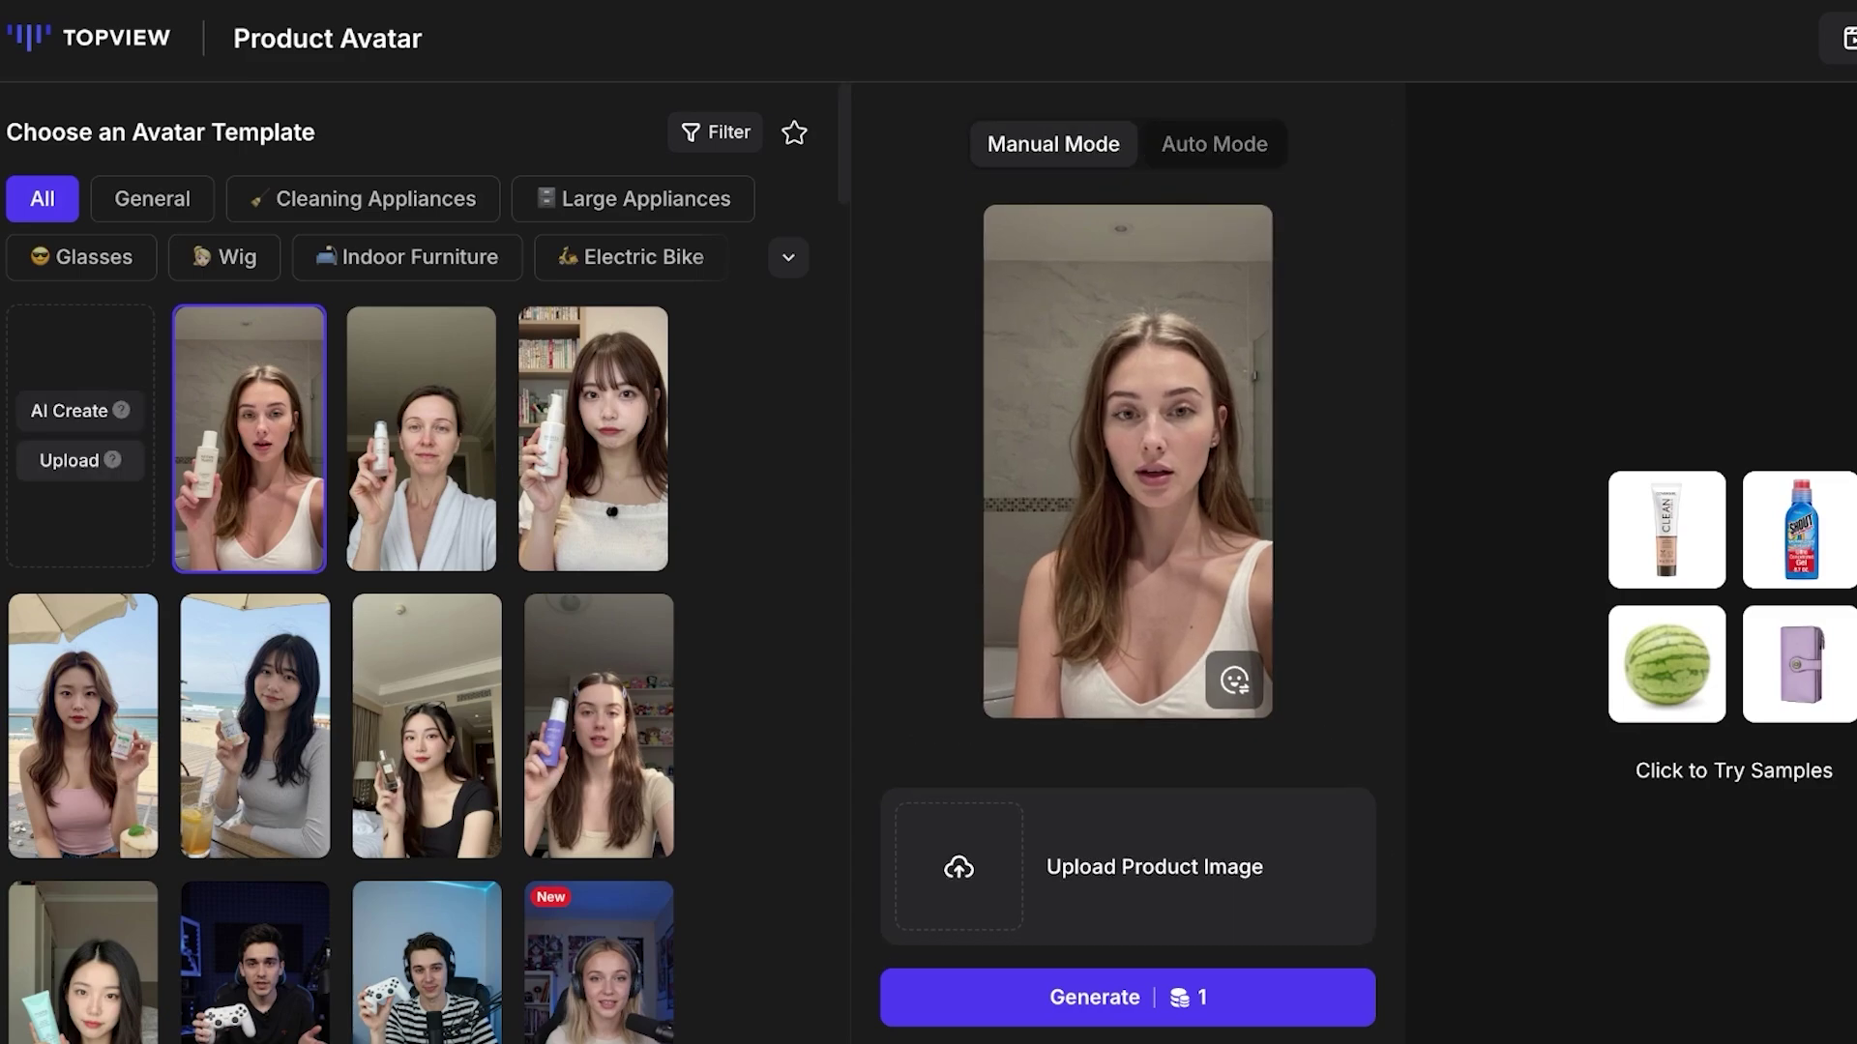
Step: Preview the avatar templates of the woman in a bathrobe, the woman by the open car boot and the woman beside the painting
{"action": "left_click", "coordinate": [421, 438]}
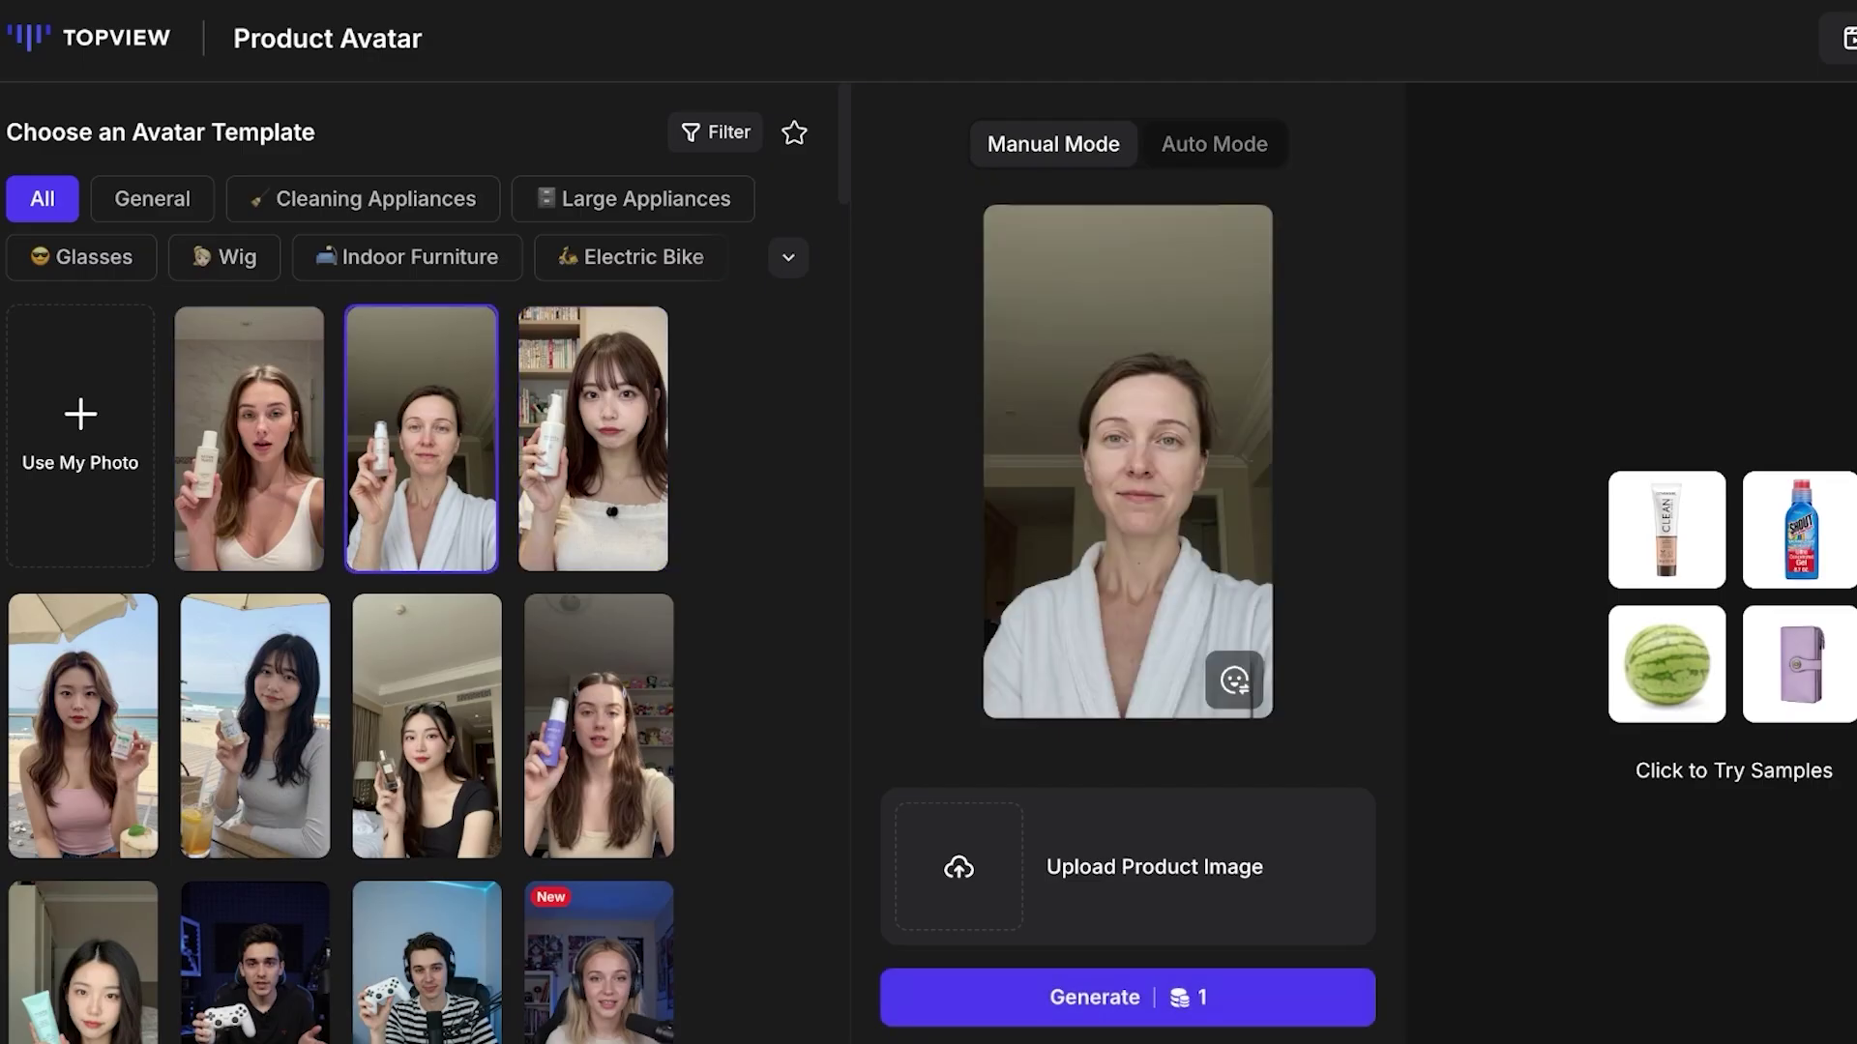
{"action": "scroll", "coordinate": [599, 568], "scroll_direction": "down", "scroll_amount": 8}
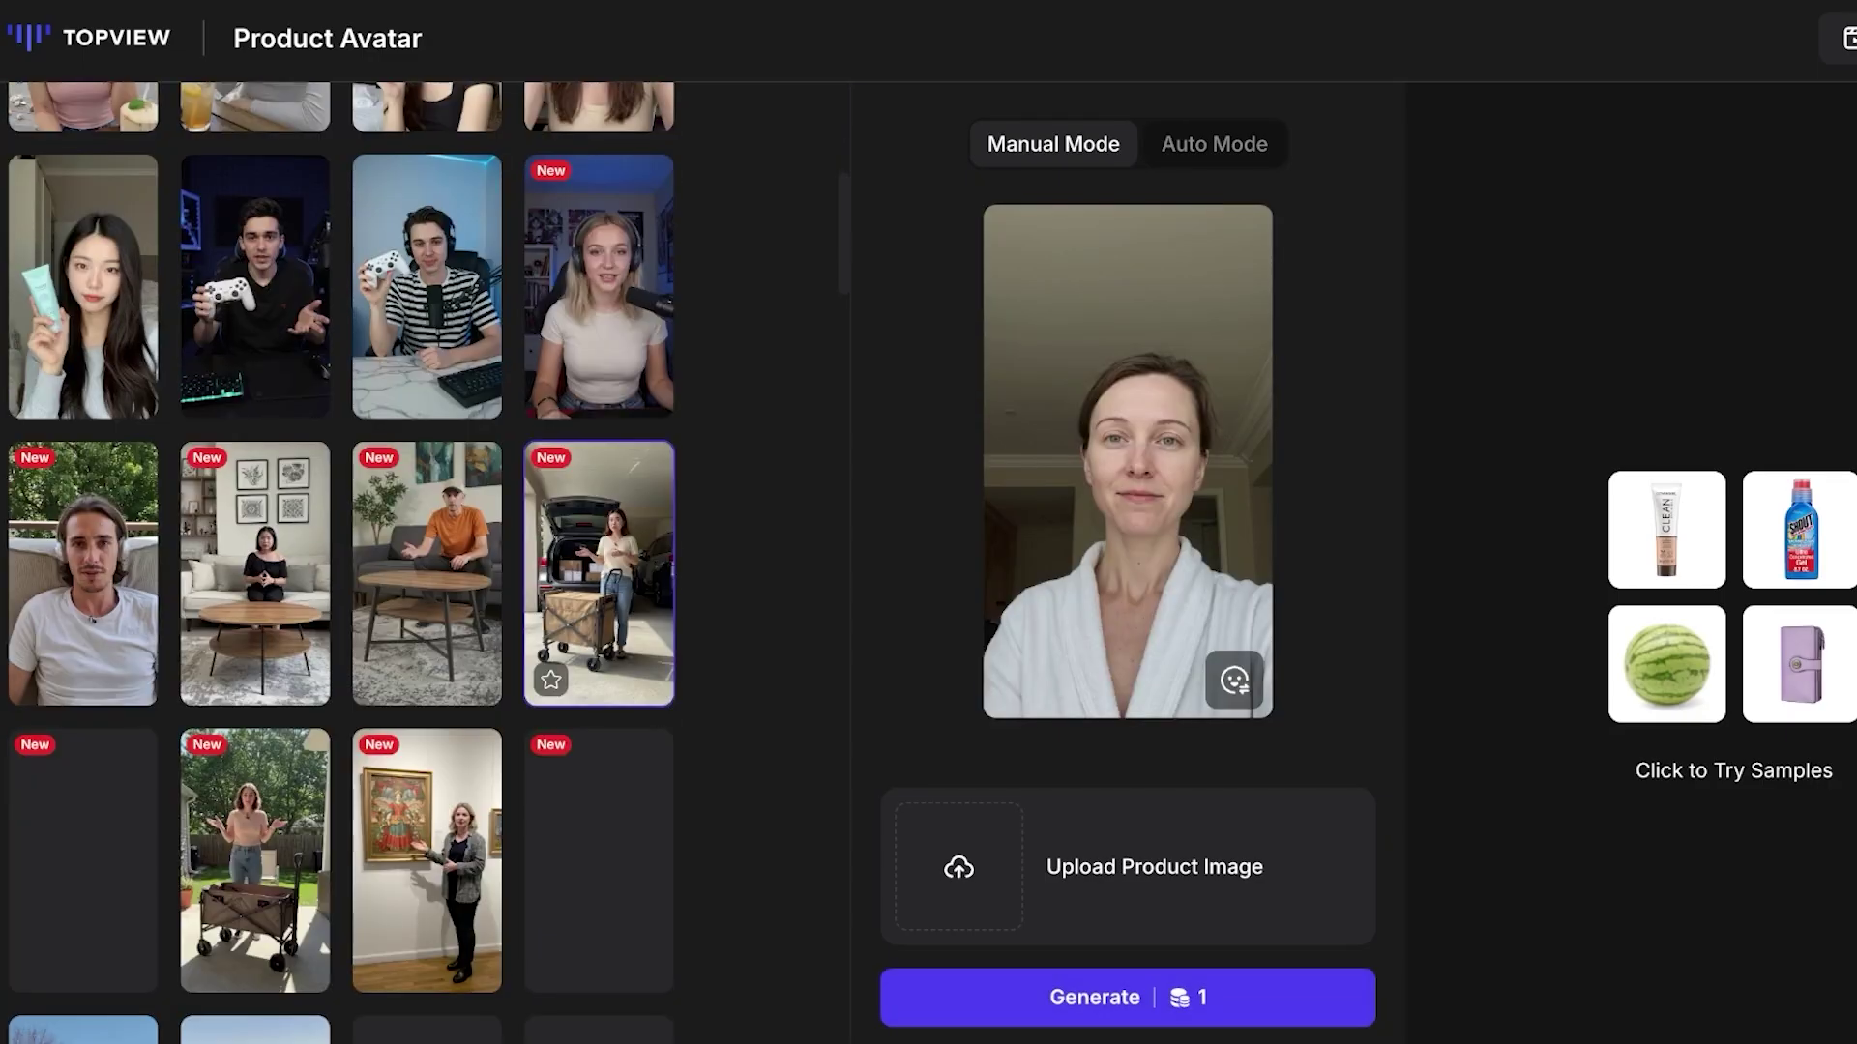
{"action": "left_click", "coordinate": [599, 567]}
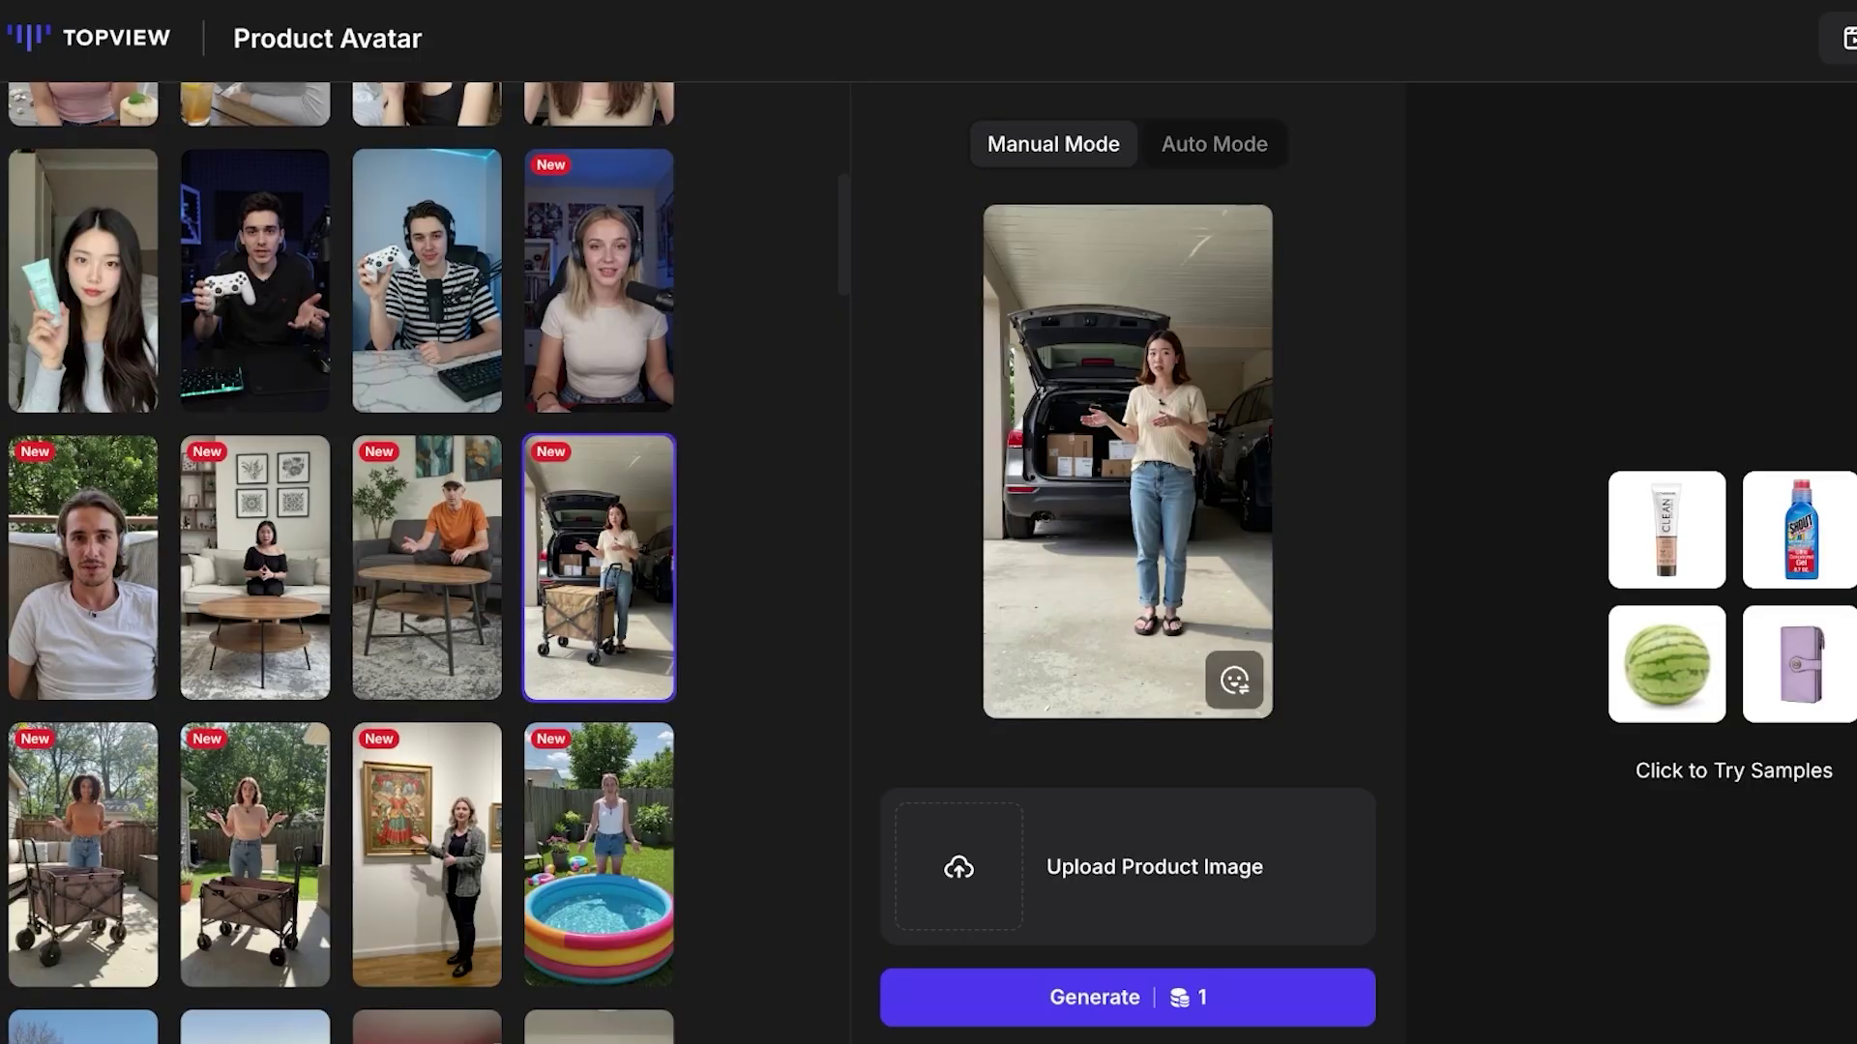
{"action": "scroll", "coordinate": [255, 570], "scroll_direction": "down", "scroll_amount": 4}
{"action": "left_click", "coordinate": [426, 454]}
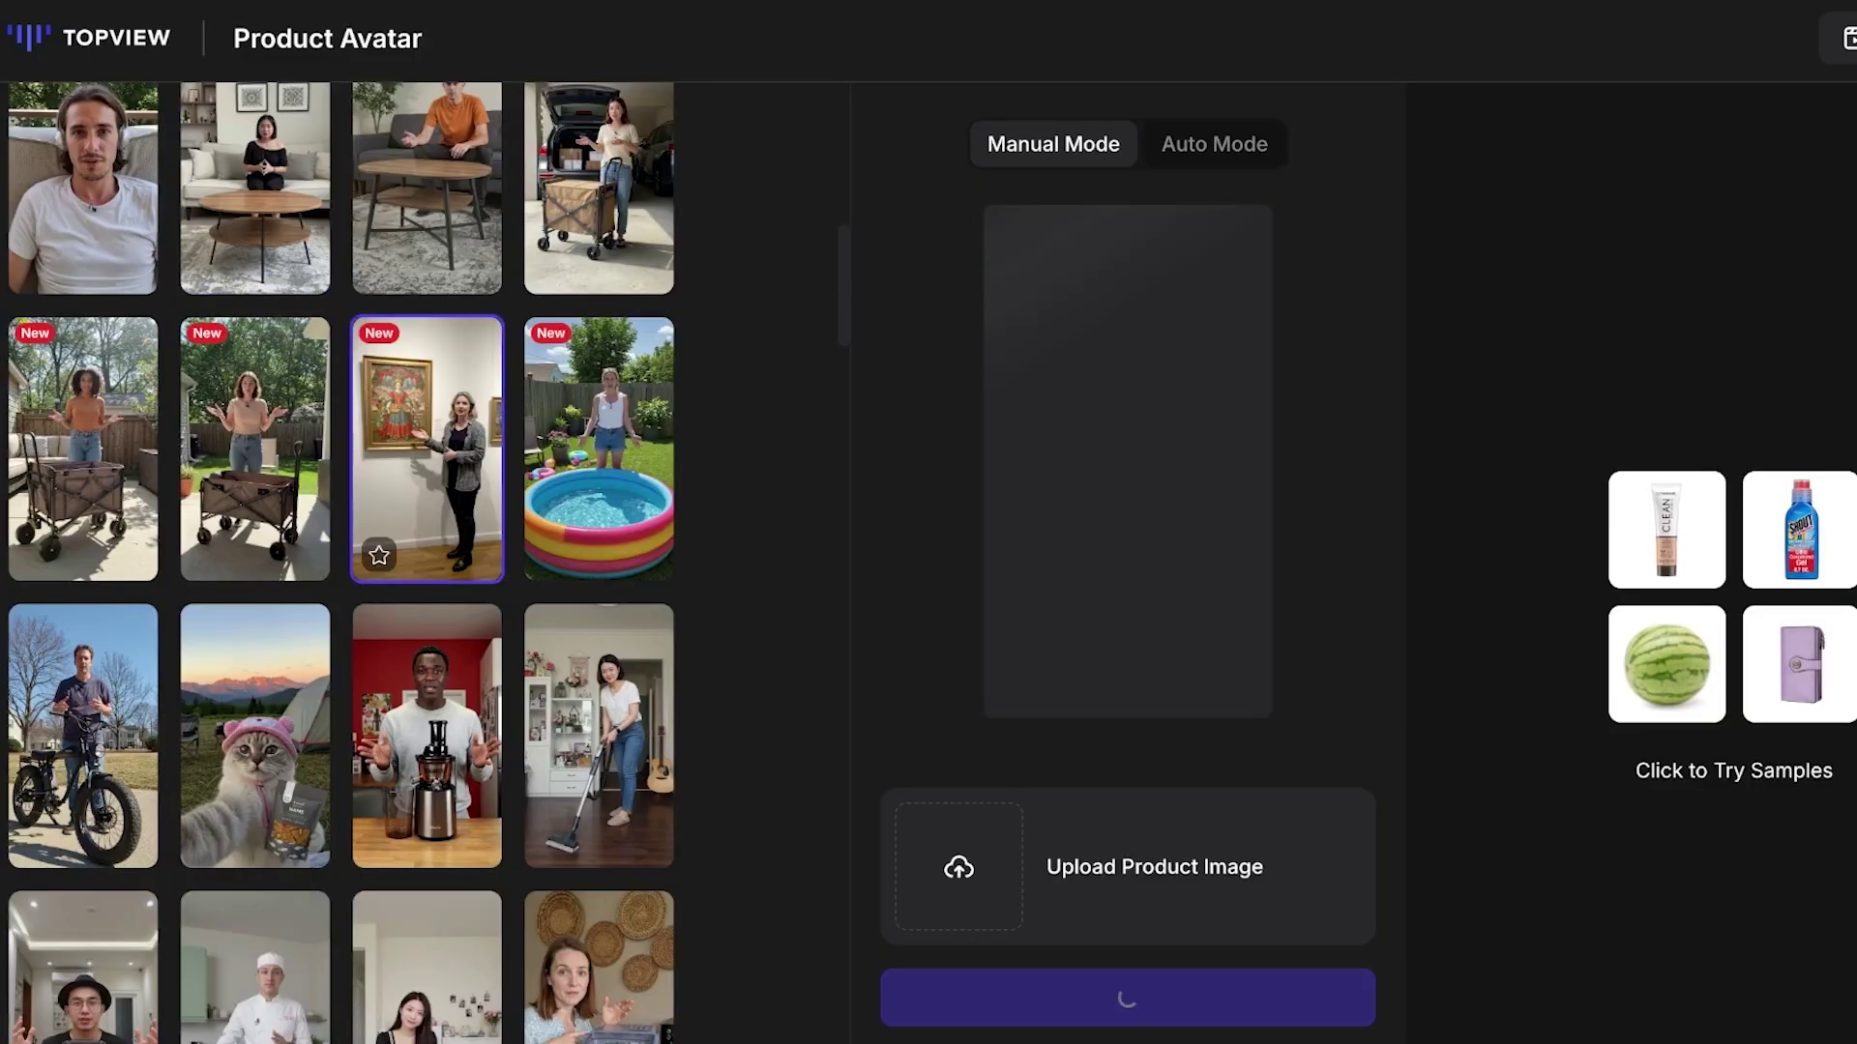
{"action": "scroll", "coordinate": [426, 455], "scroll_direction": "up", "scroll_amount": 12}
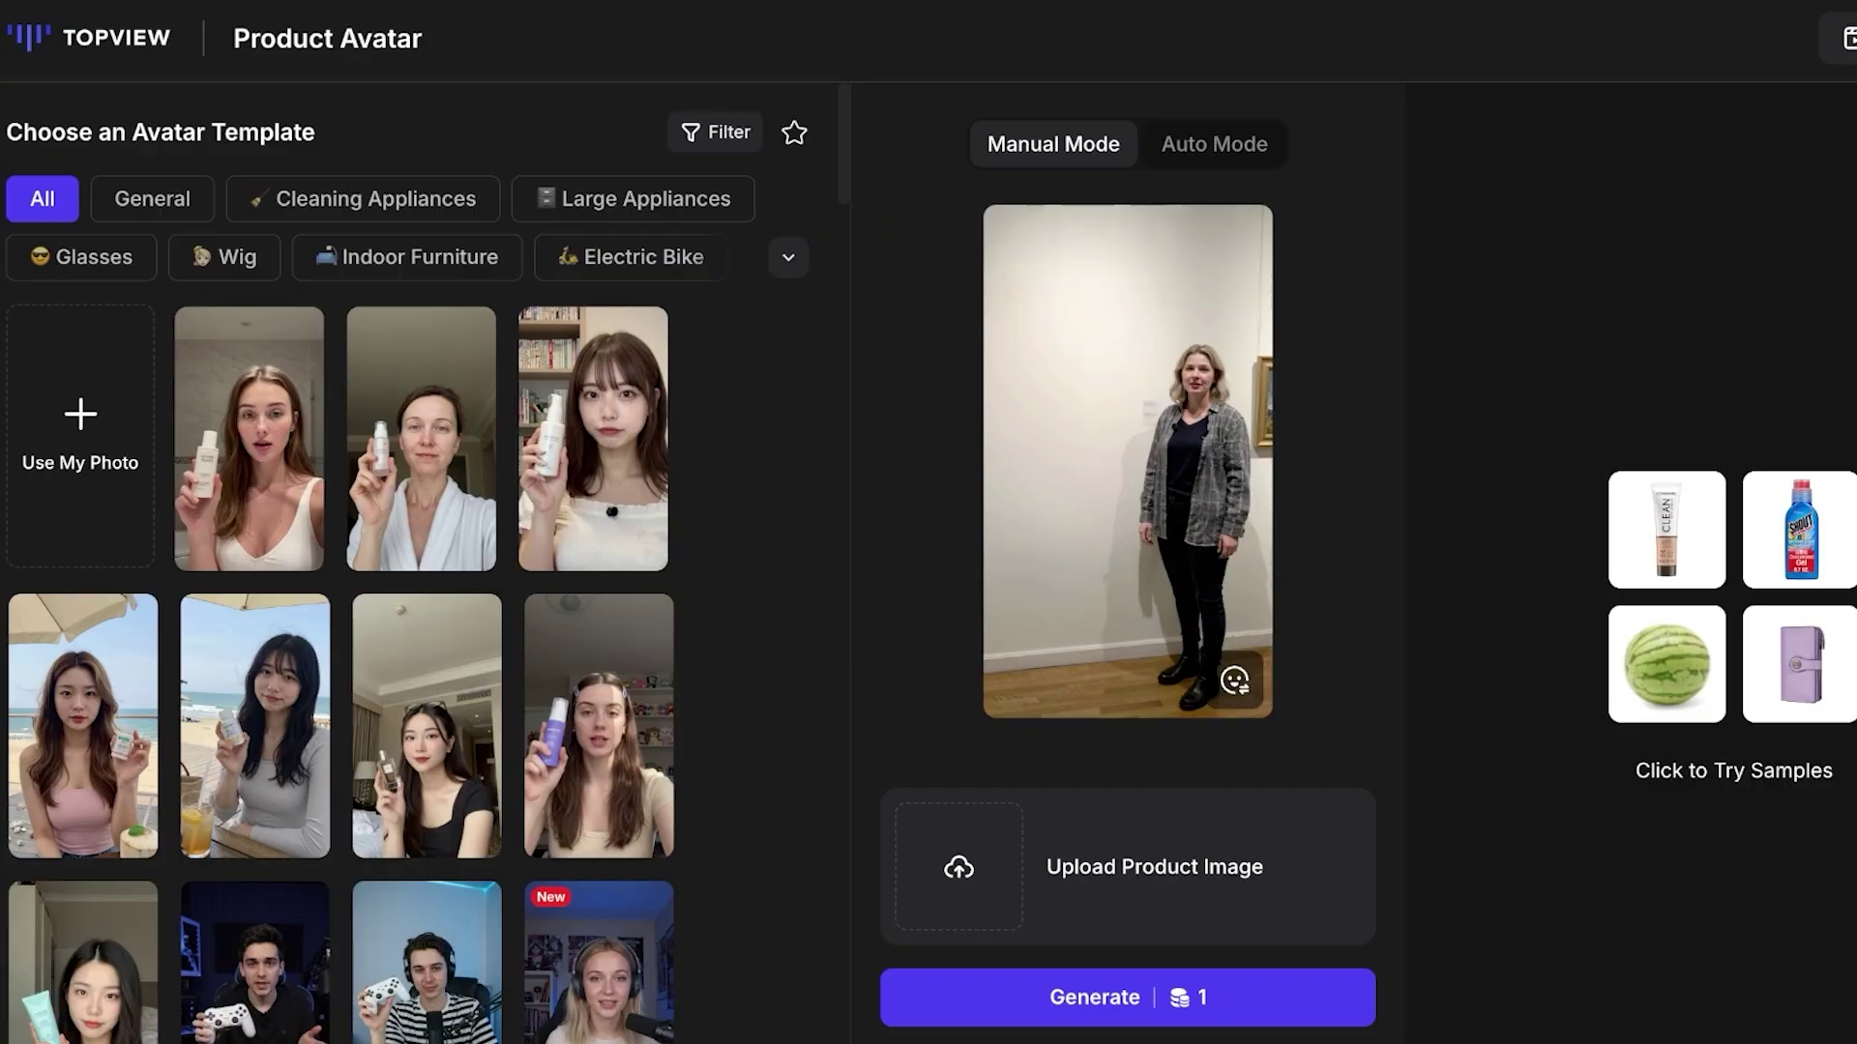
Step: Preview the long-haired woman in the bathroom, the woman in a bathrobe and the gamer in the striped shirt as avatar templates
{"action": "left_click", "coordinate": [249, 438]}
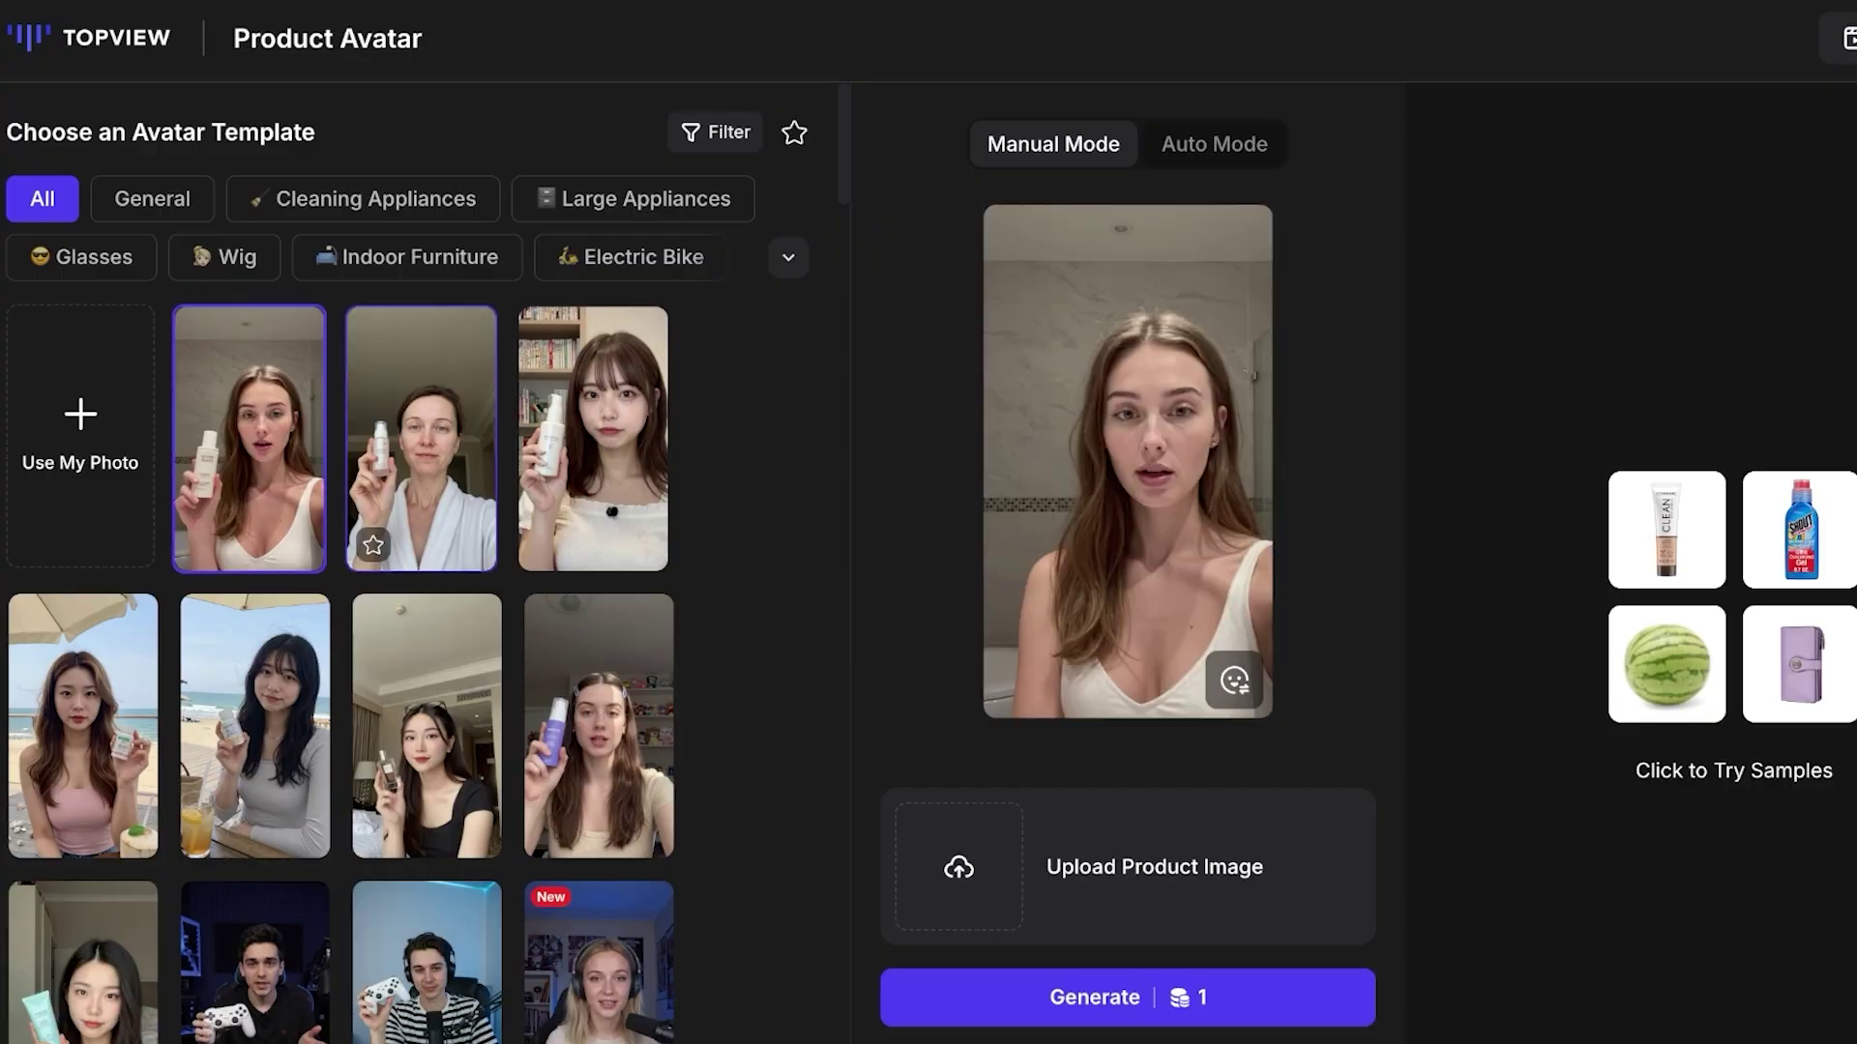
{"action": "left_click", "coordinate": [421, 438]}
{"action": "scroll", "coordinate": [599, 638], "scroll_direction": "down", "scroll_amount": 2}
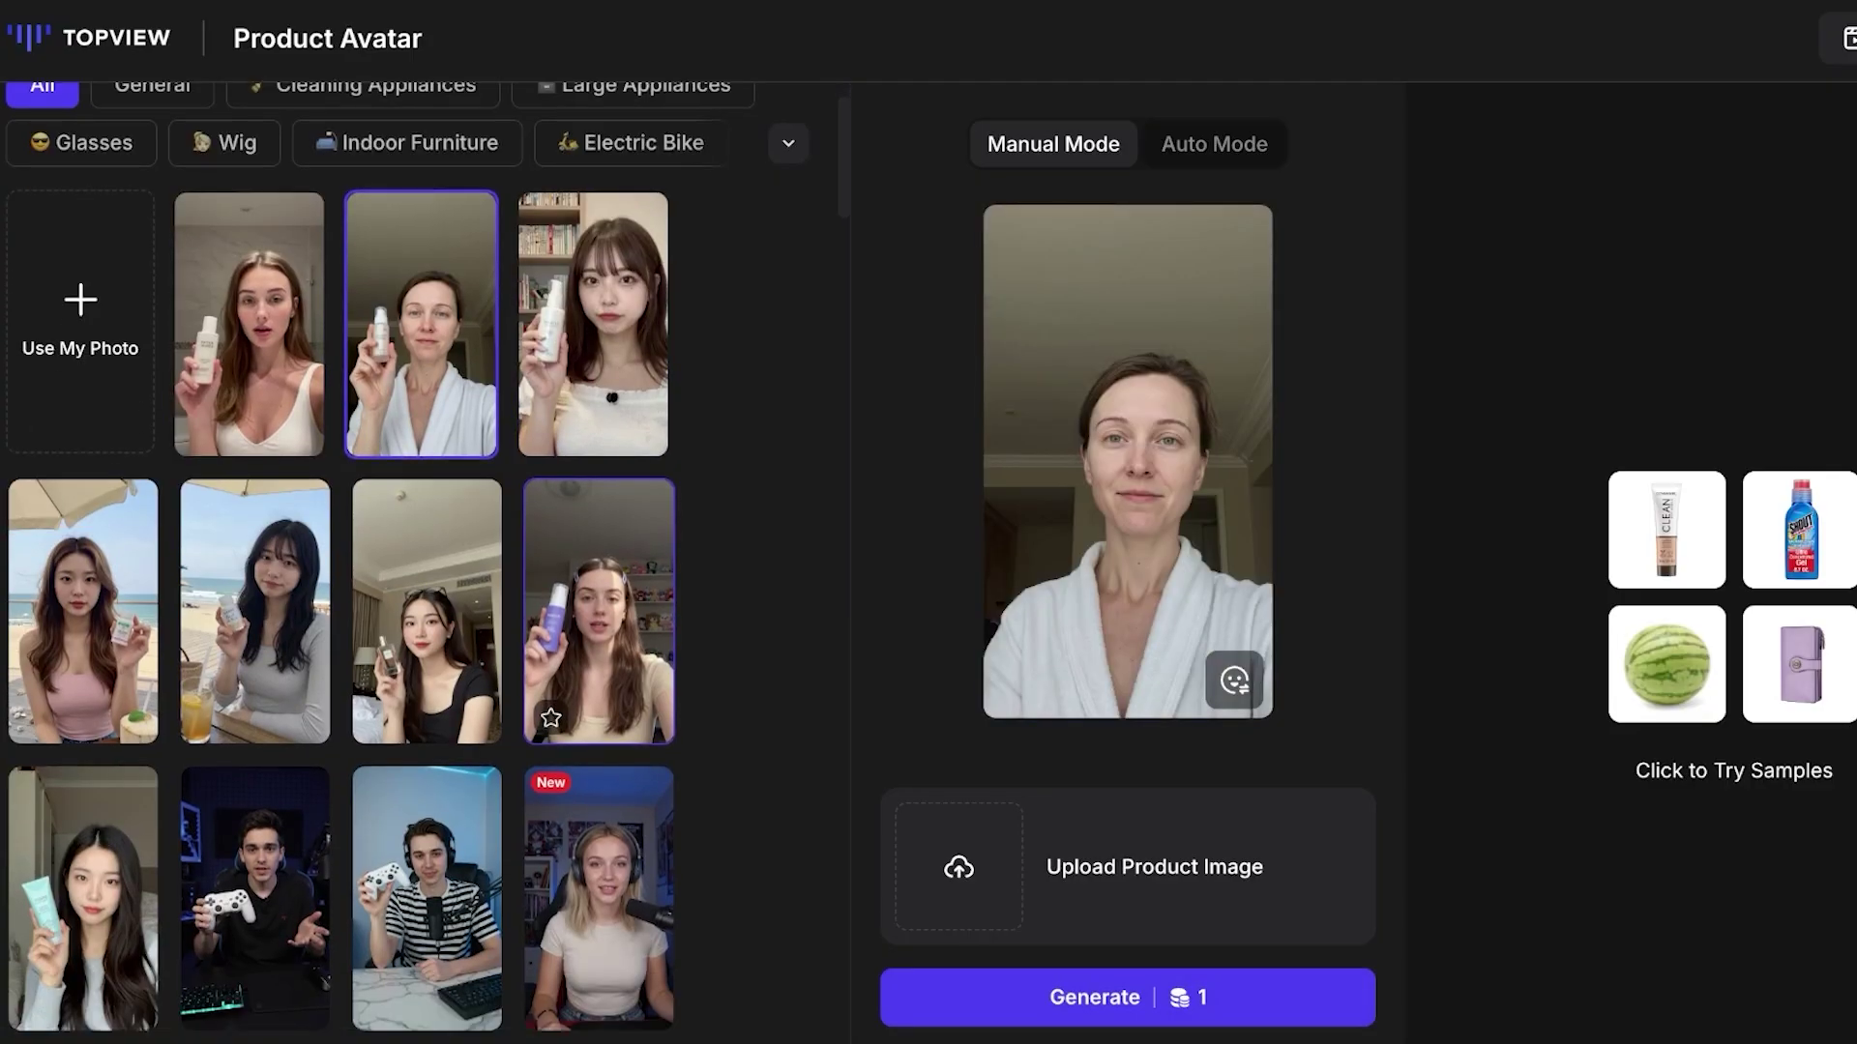
{"action": "scroll", "coordinate": [599, 639], "scroll_direction": "down", "scroll_amount": 3}
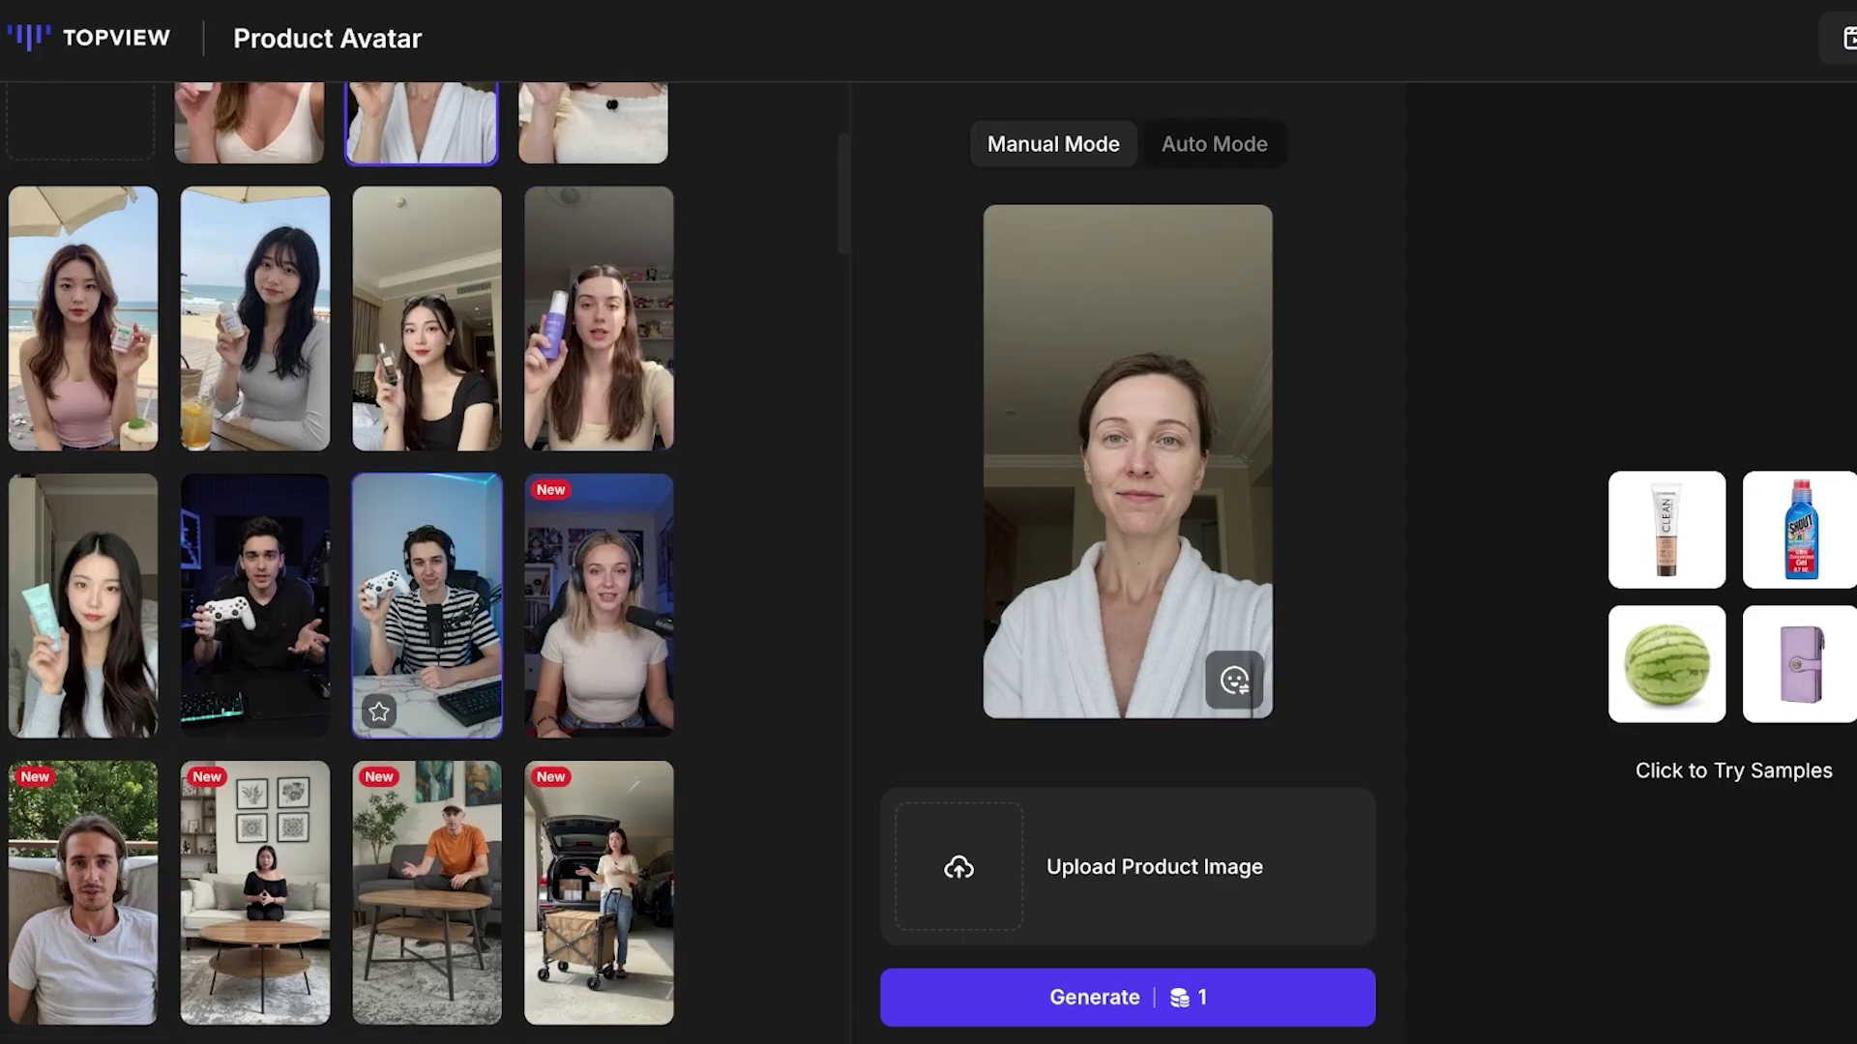
{"action": "left_click", "coordinate": [427, 605]}
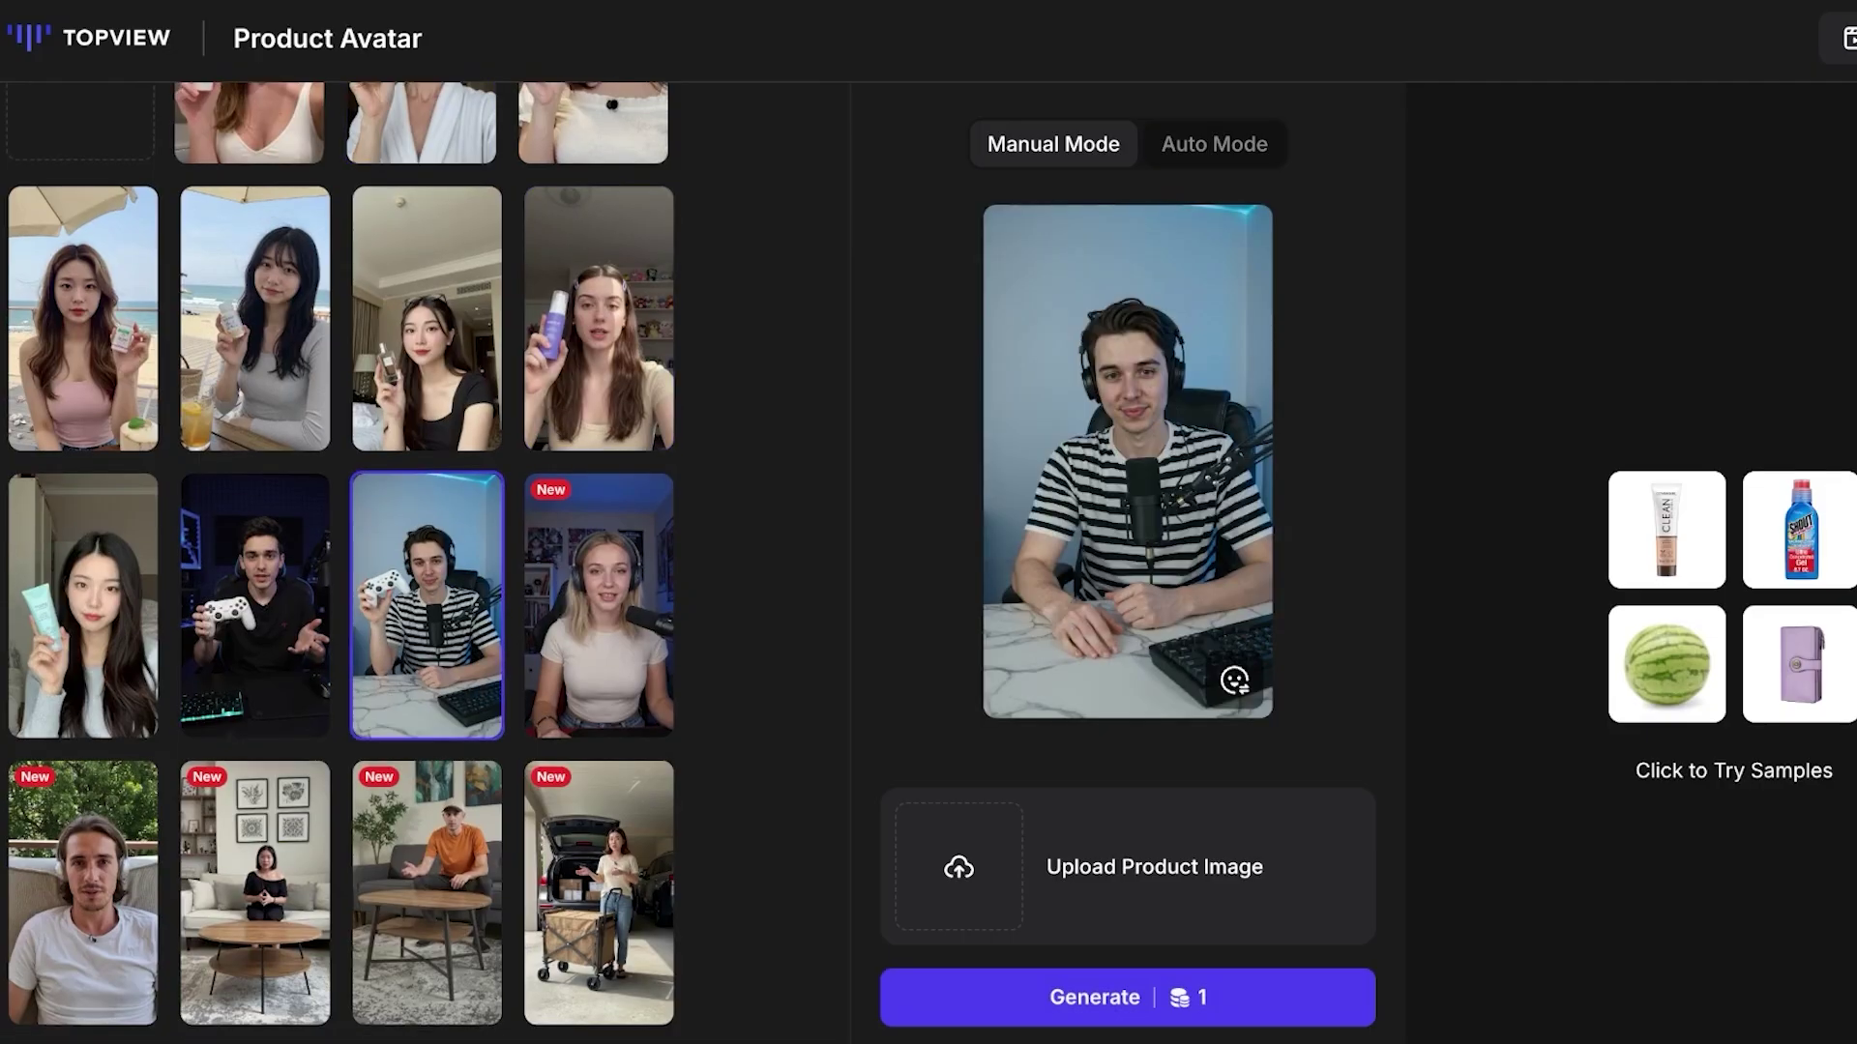
Step: Preview the avatar templates of the man in the orange shirt, the woman beside the painting and the woman by the paddling pool
{"action": "scroll", "coordinate": [426, 484], "scroll_direction": "down", "scroll_amount": 8}
{"action": "scroll", "coordinate": [426, 483], "scroll_direction": "up", "scroll_amount": 3}
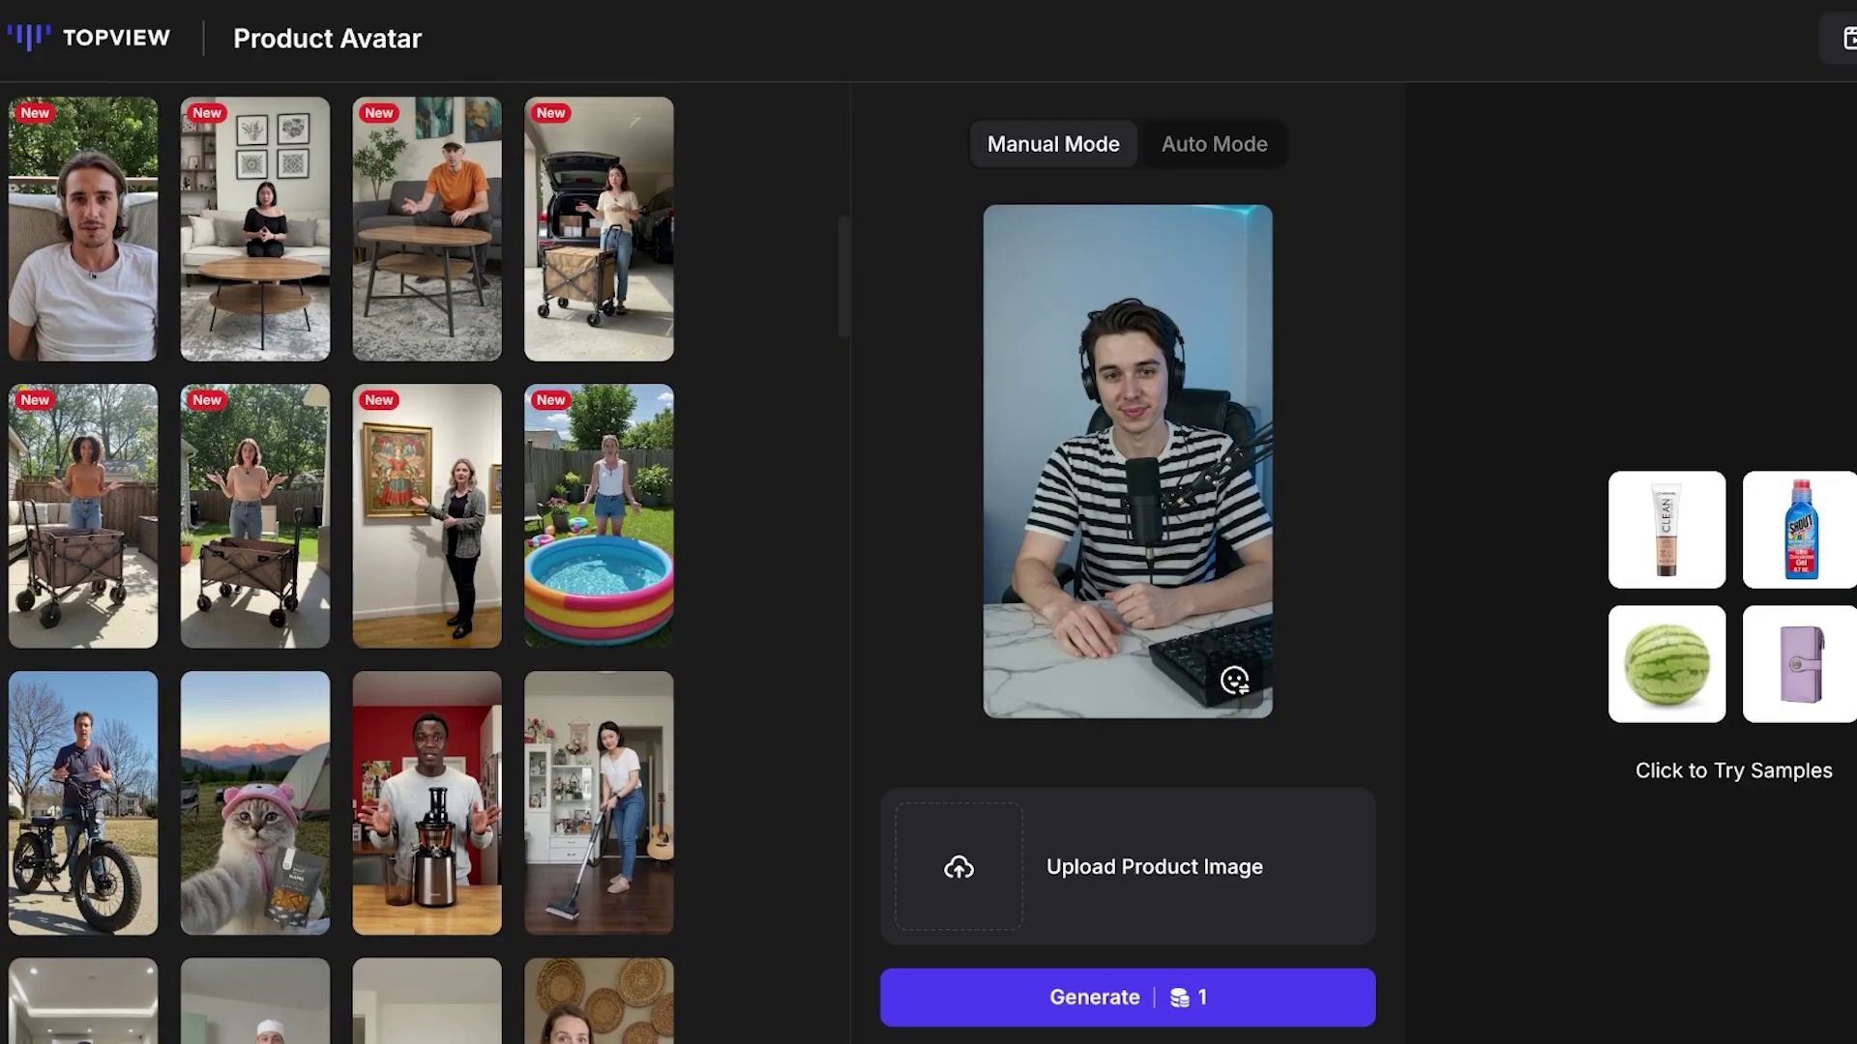
{"action": "left_click", "coordinate": [426, 464]}
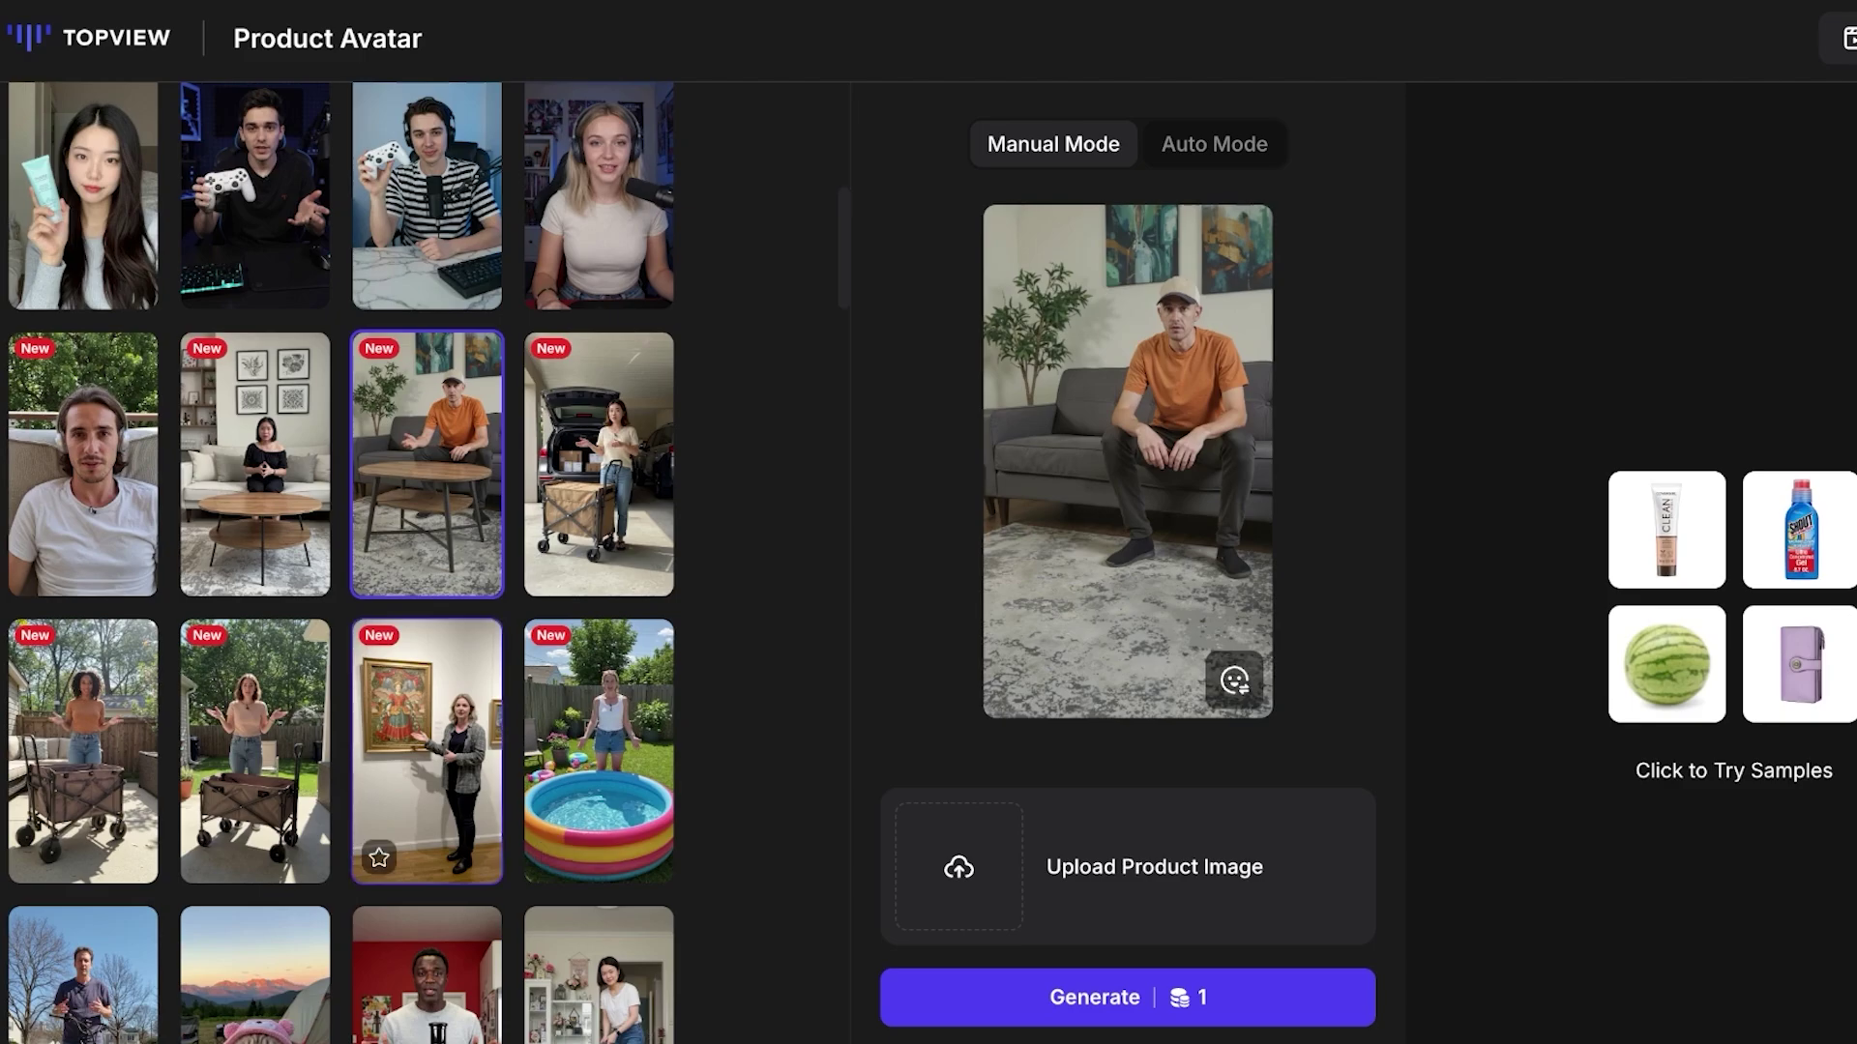
{"action": "left_click", "coordinate": [427, 751]}
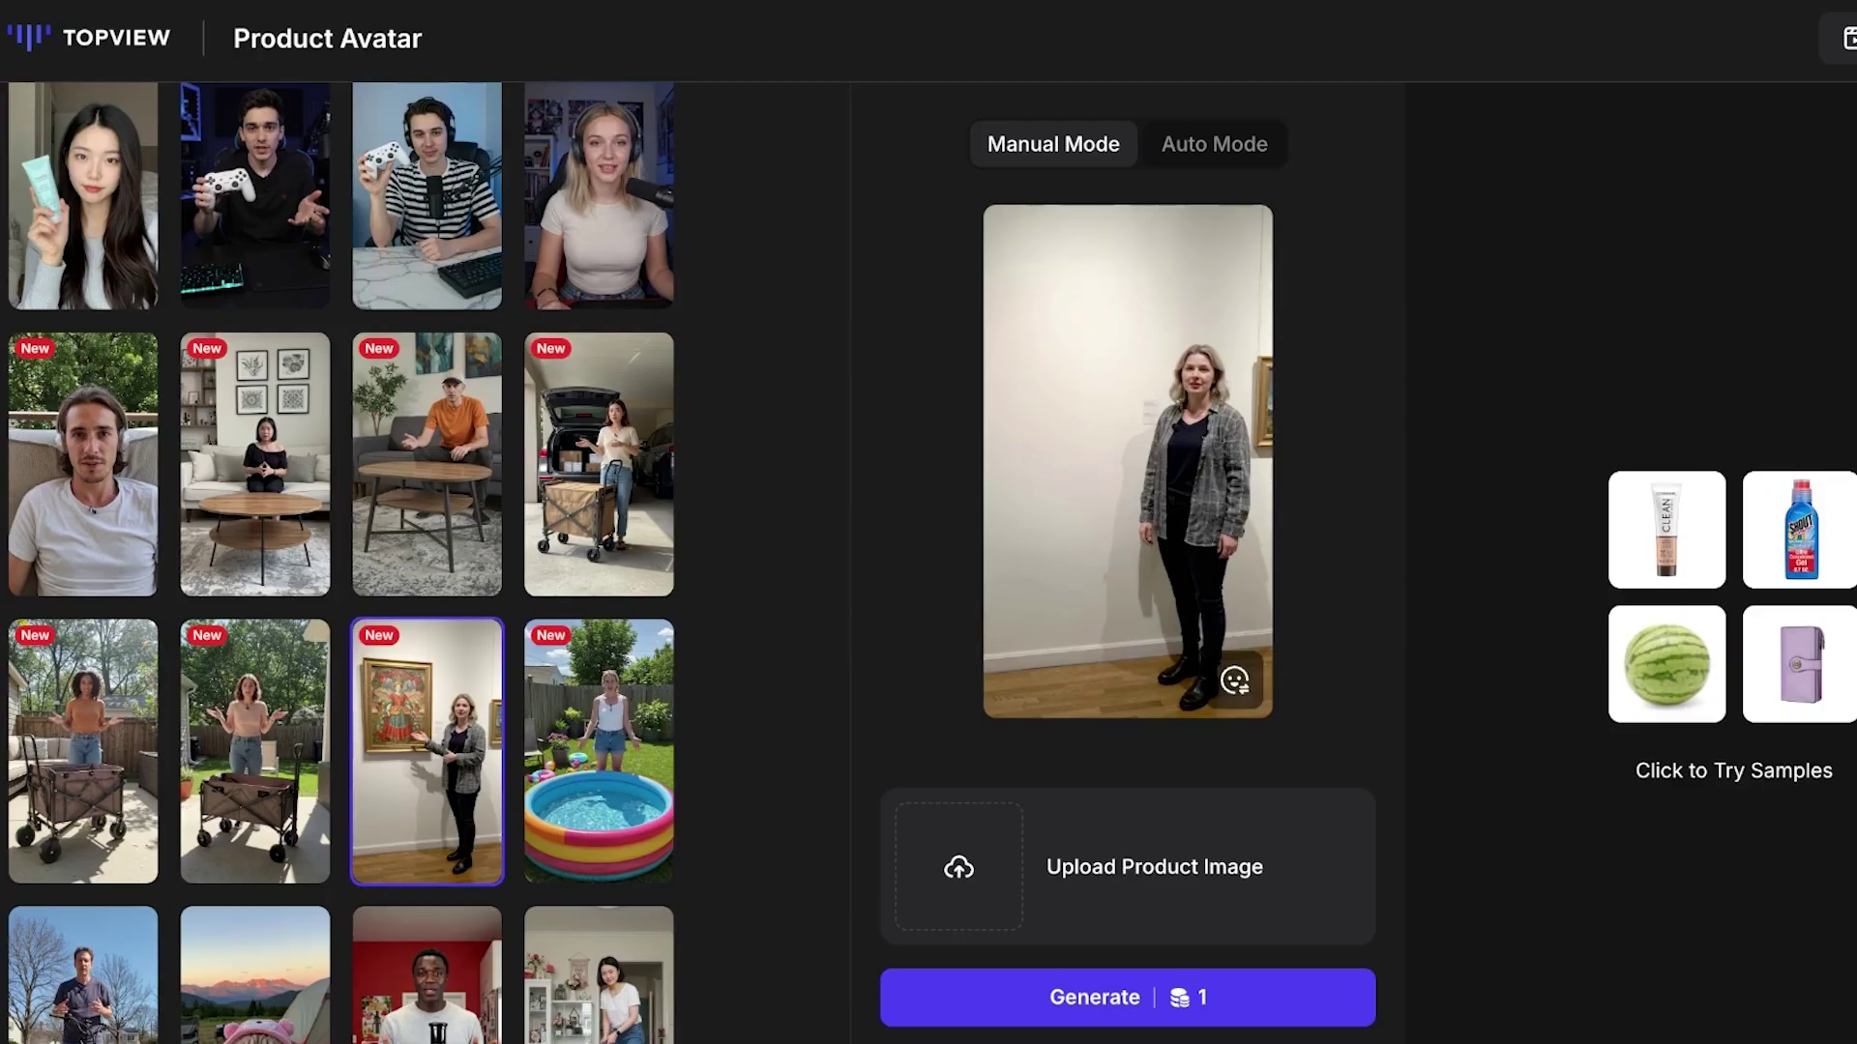
{"action": "left_click", "coordinate": [598, 751]}
{"action": "scroll", "coordinate": [598, 751], "scroll_direction": "down", "scroll_amount": 1}
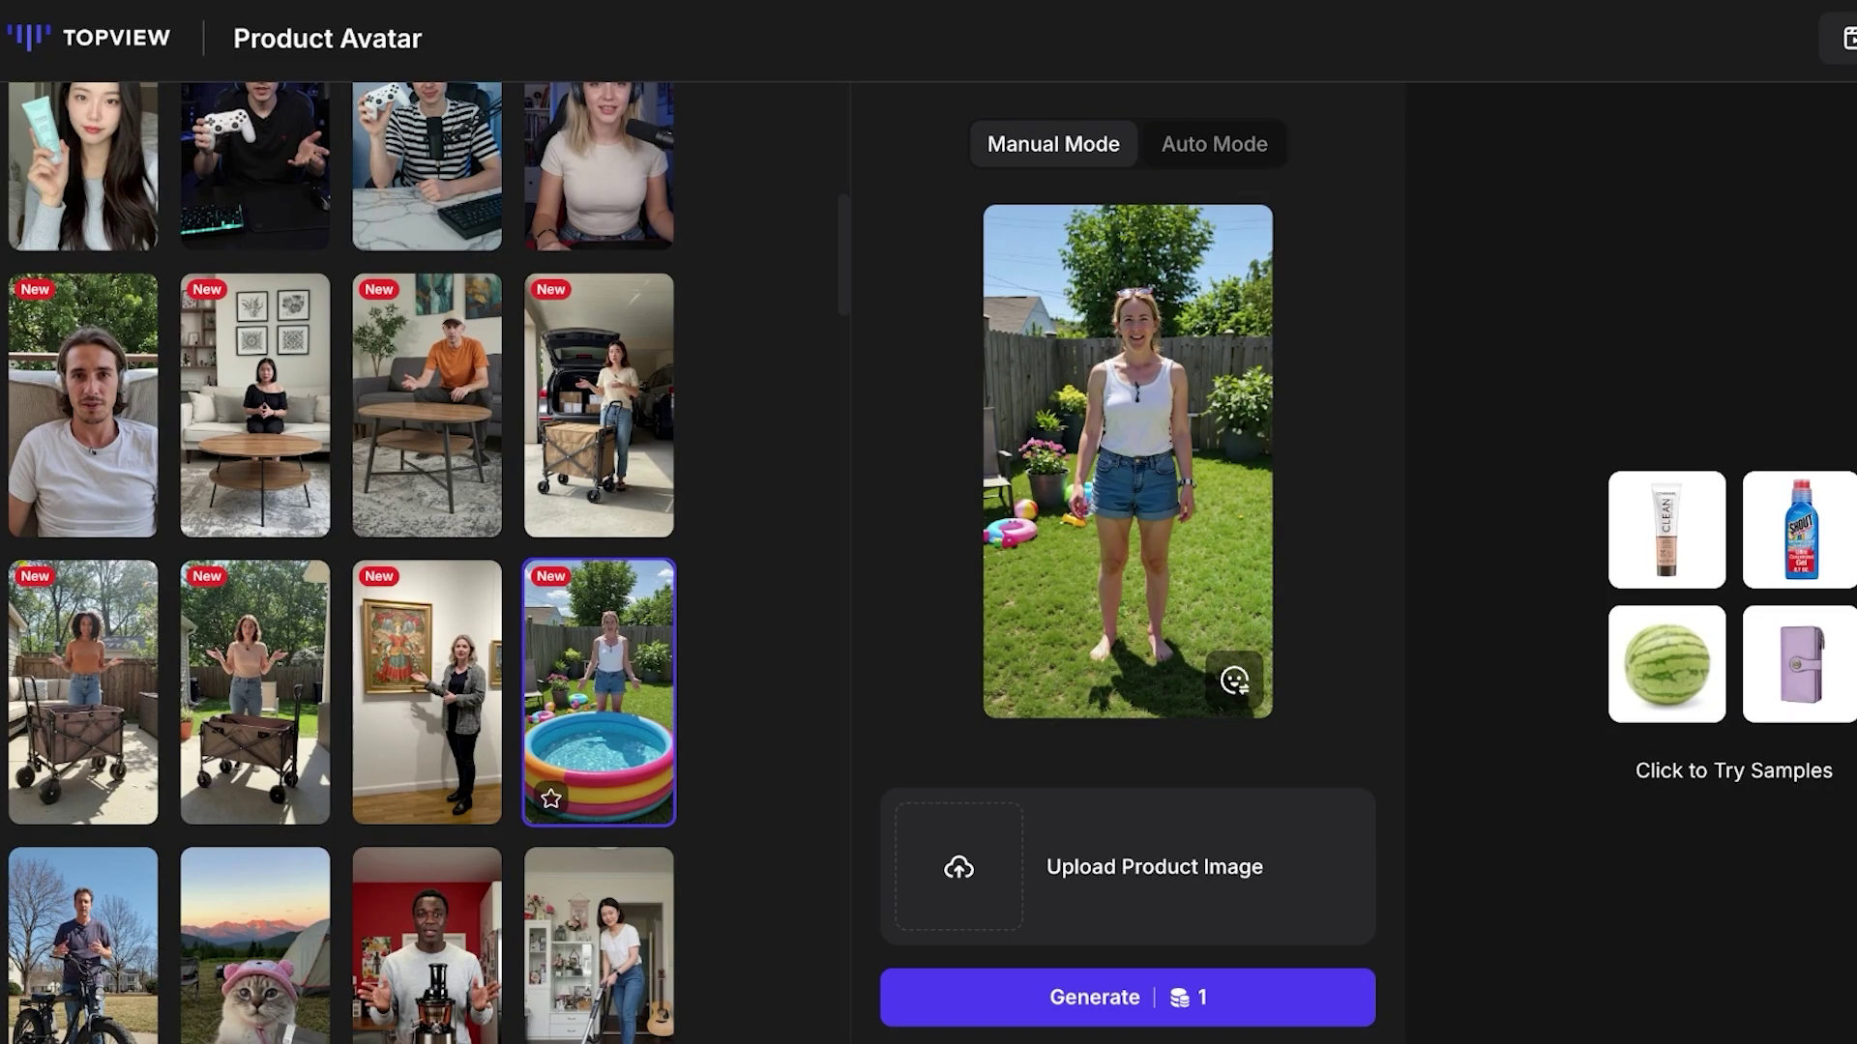
Step: Browse the avatar template library and preview the man in the dark bathrobe and the man in blue scrubs
{"action": "scroll", "coordinate": [598, 751], "scroll_direction": "down", "scroll_amount": 3}
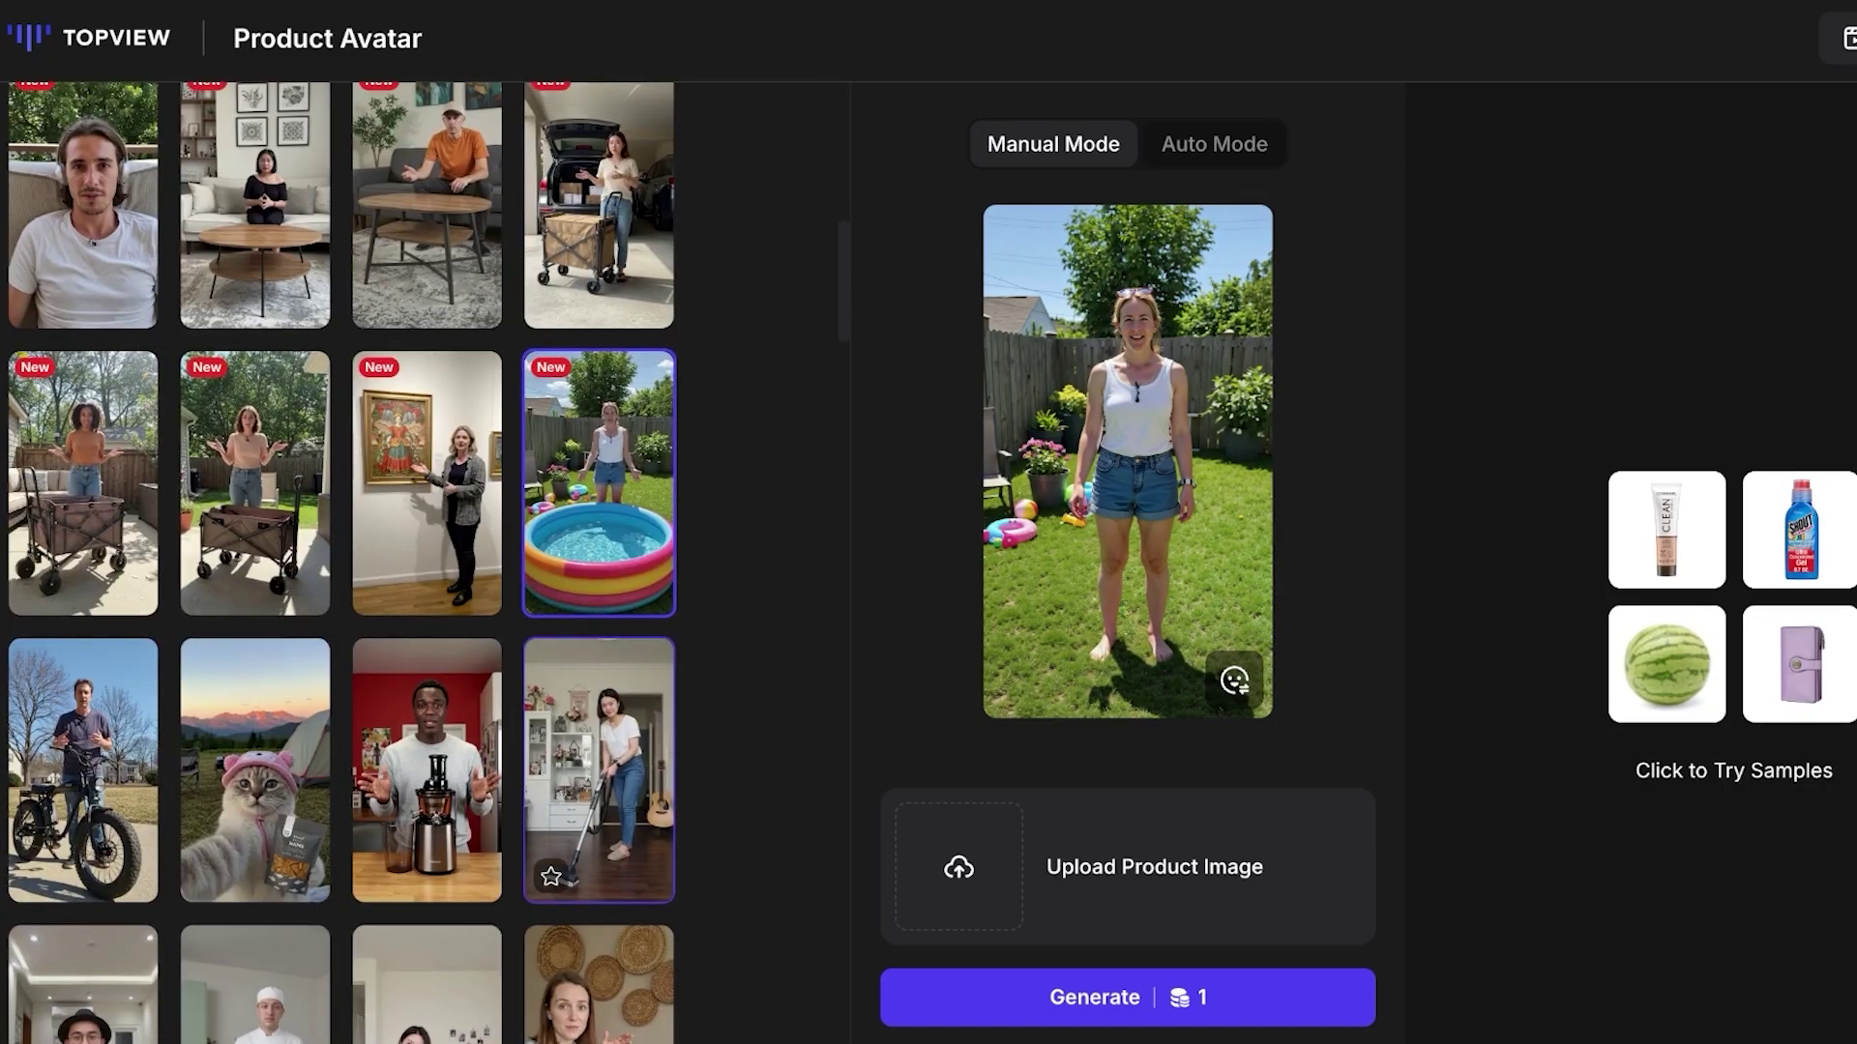
{"action": "scroll", "coordinate": [254, 551], "scroll_direction": "down", "scroll_amount": 15}
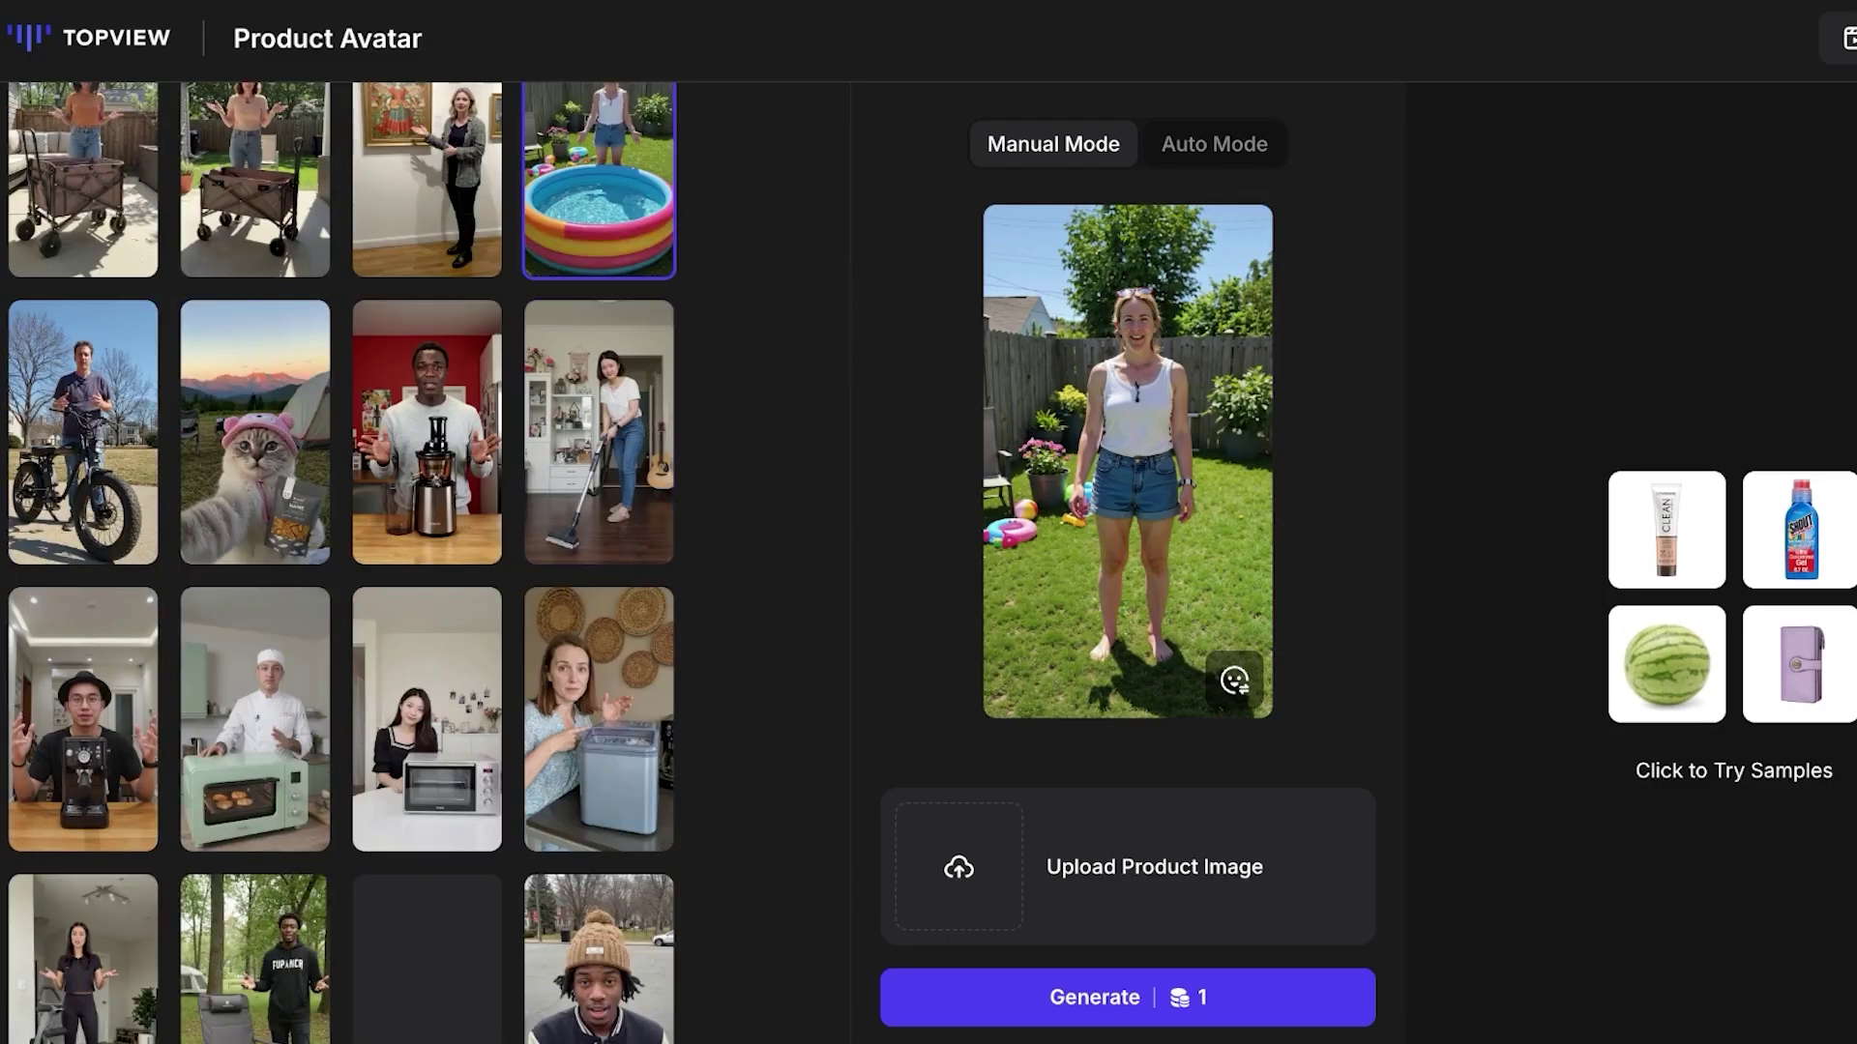
{"action": "scroll", "coordinate": [255, 551], "scroll_direction": "down", "scroll_amount": 15}
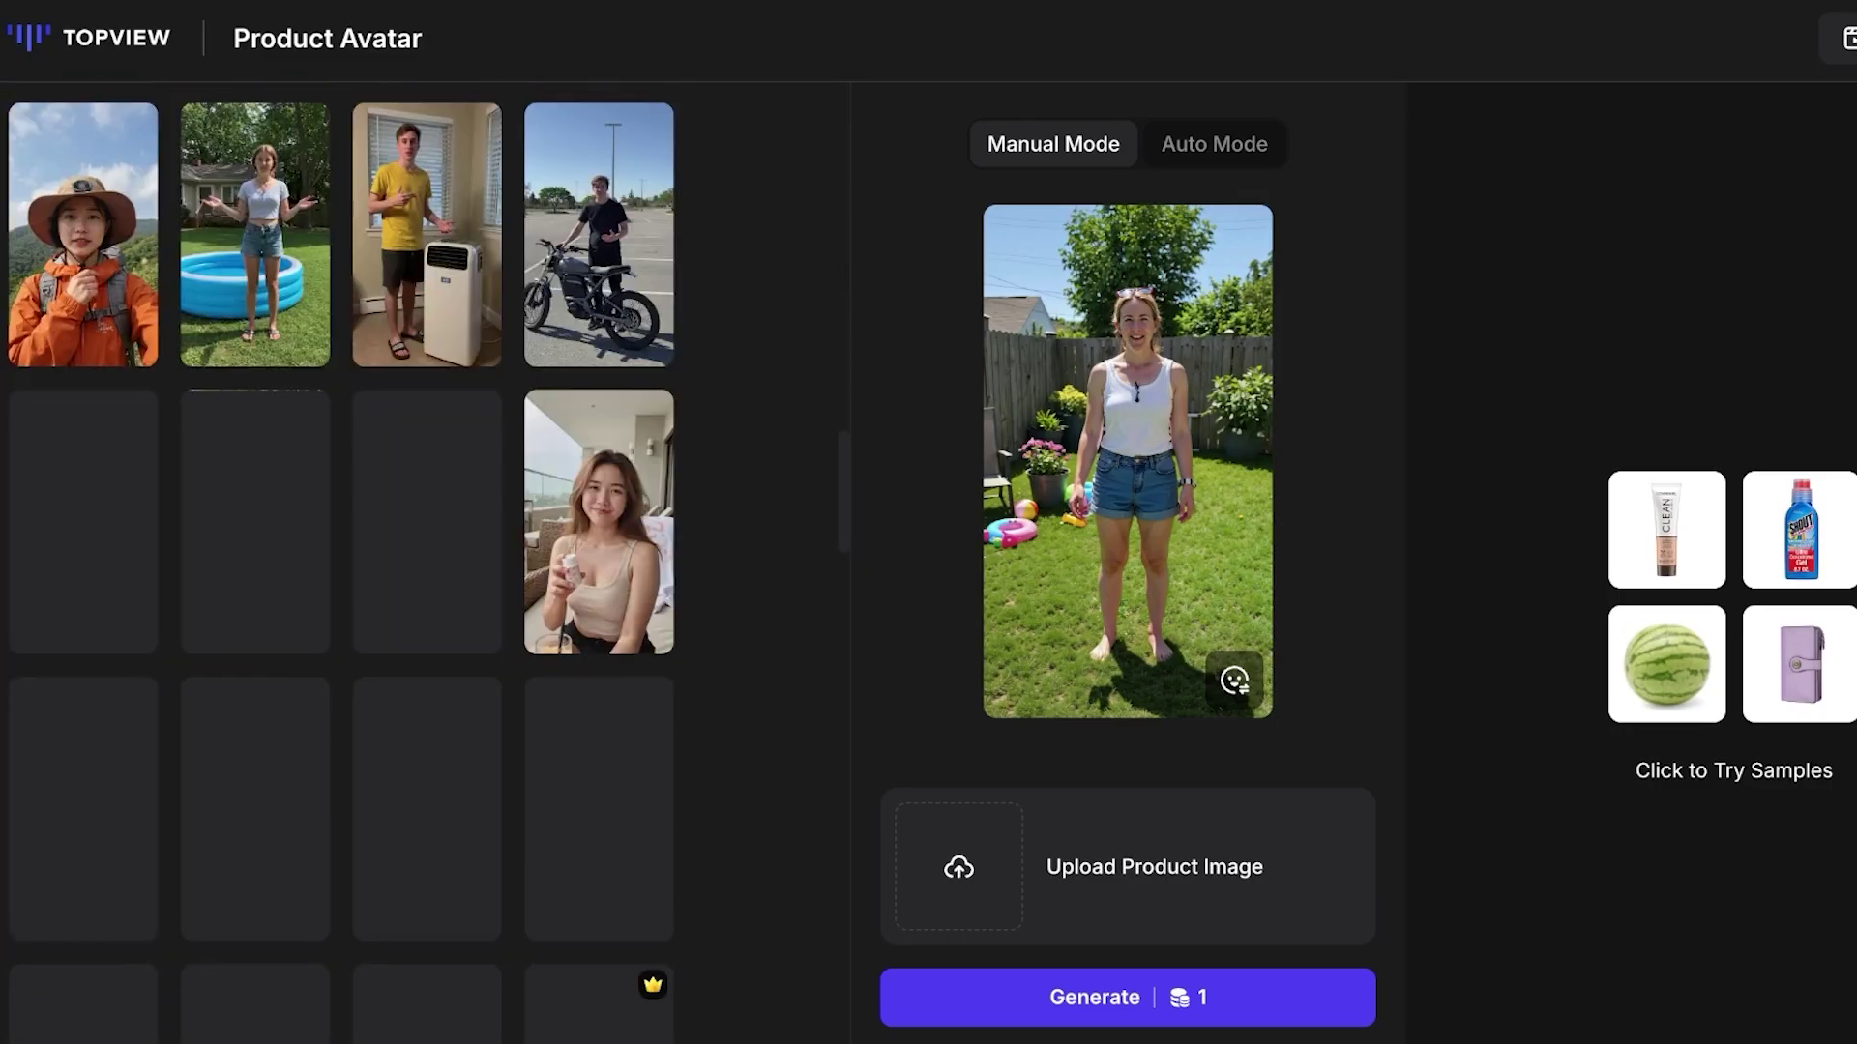
{"action": "scroll", "coordinate": [255, 551], "scroll_direction": "down", "scroll_amount": 4}
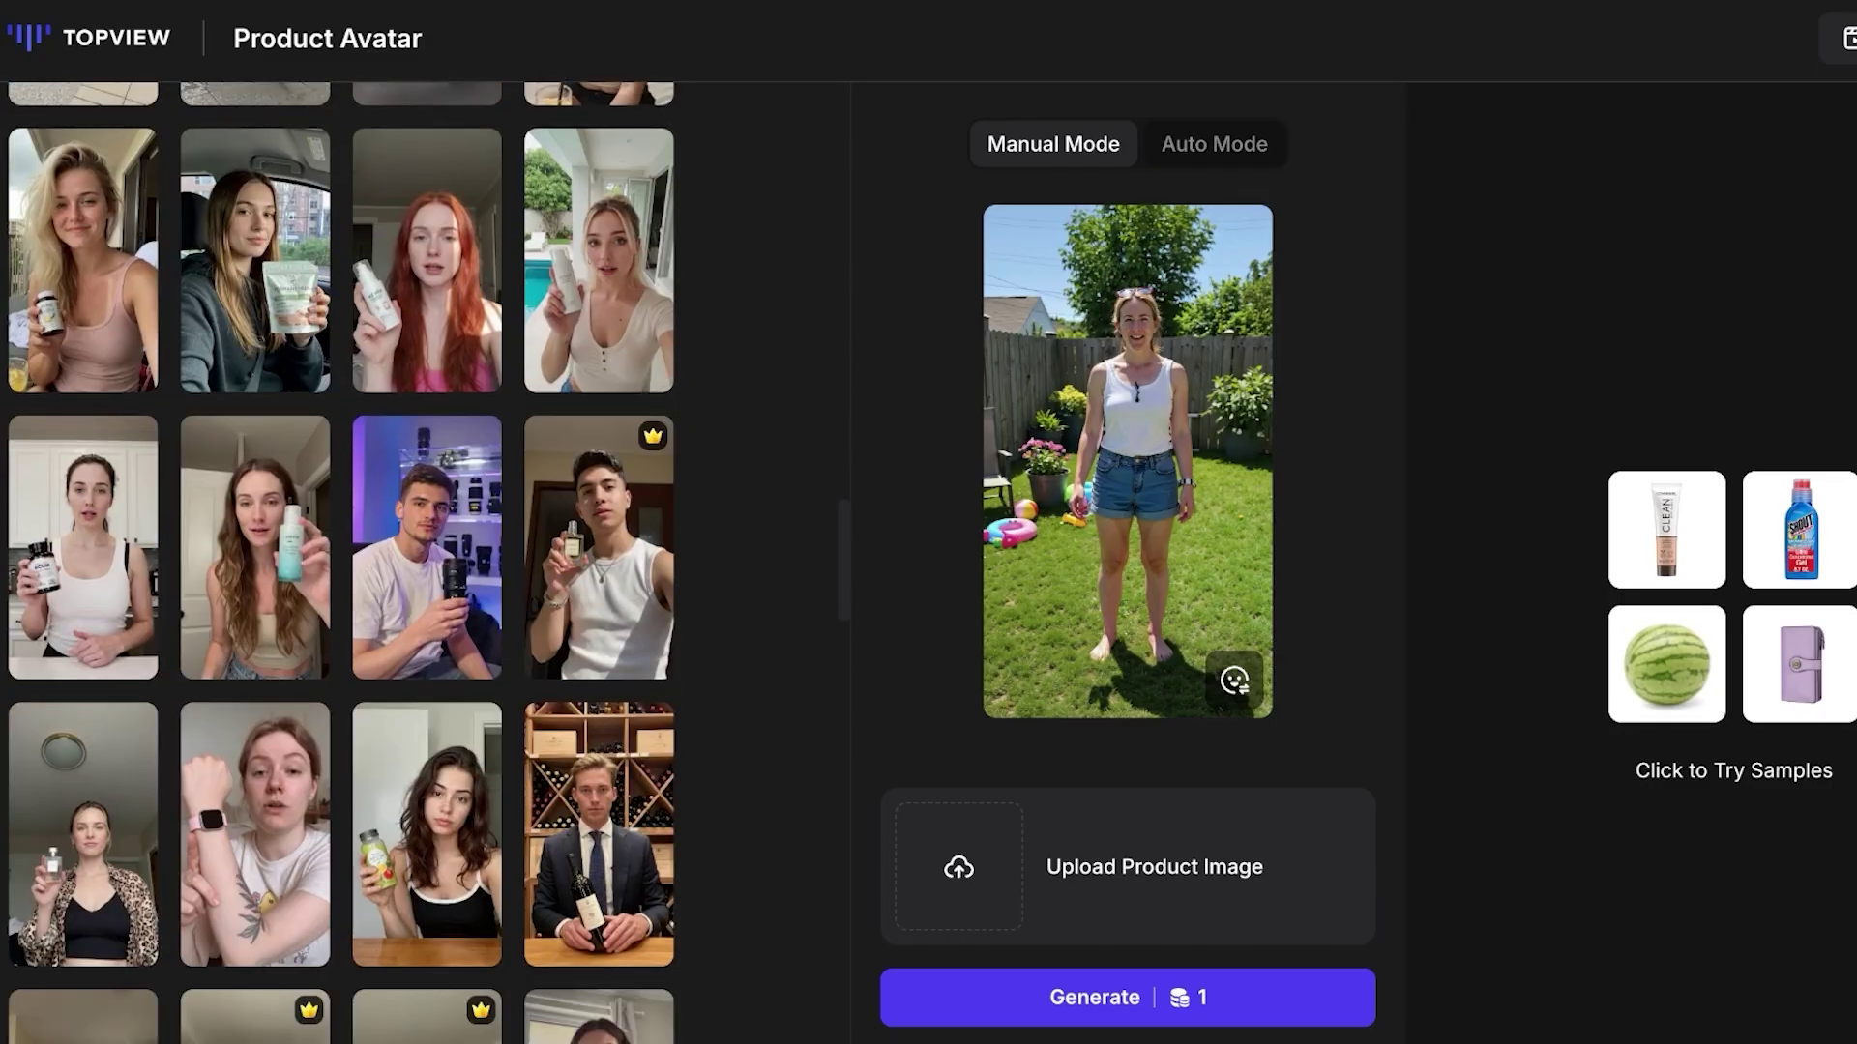
{"action": "scroll", "coordinate": [426, 522], "scroll_direction": "down", "scroll_amount": 8}
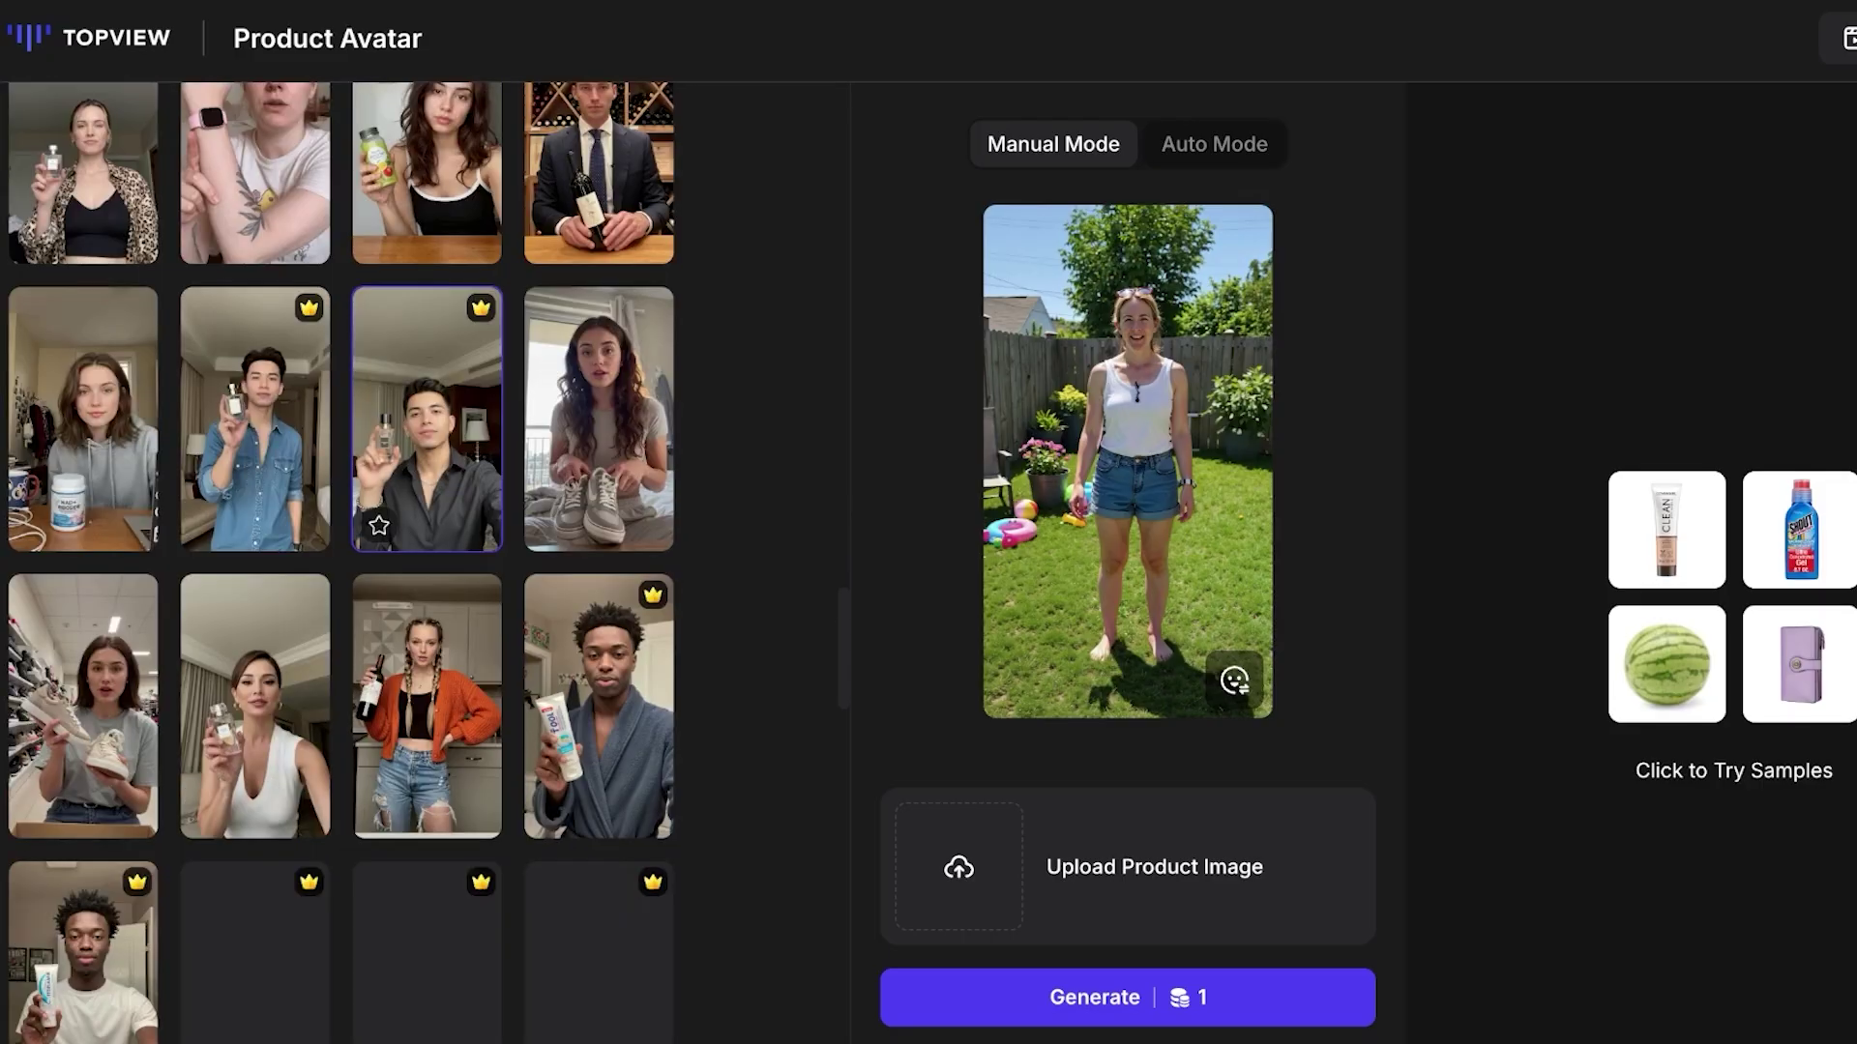
{"action": "scroll", "coordinate": [425, 483], "scroll_direction": "down", "scroll_amount": 20}
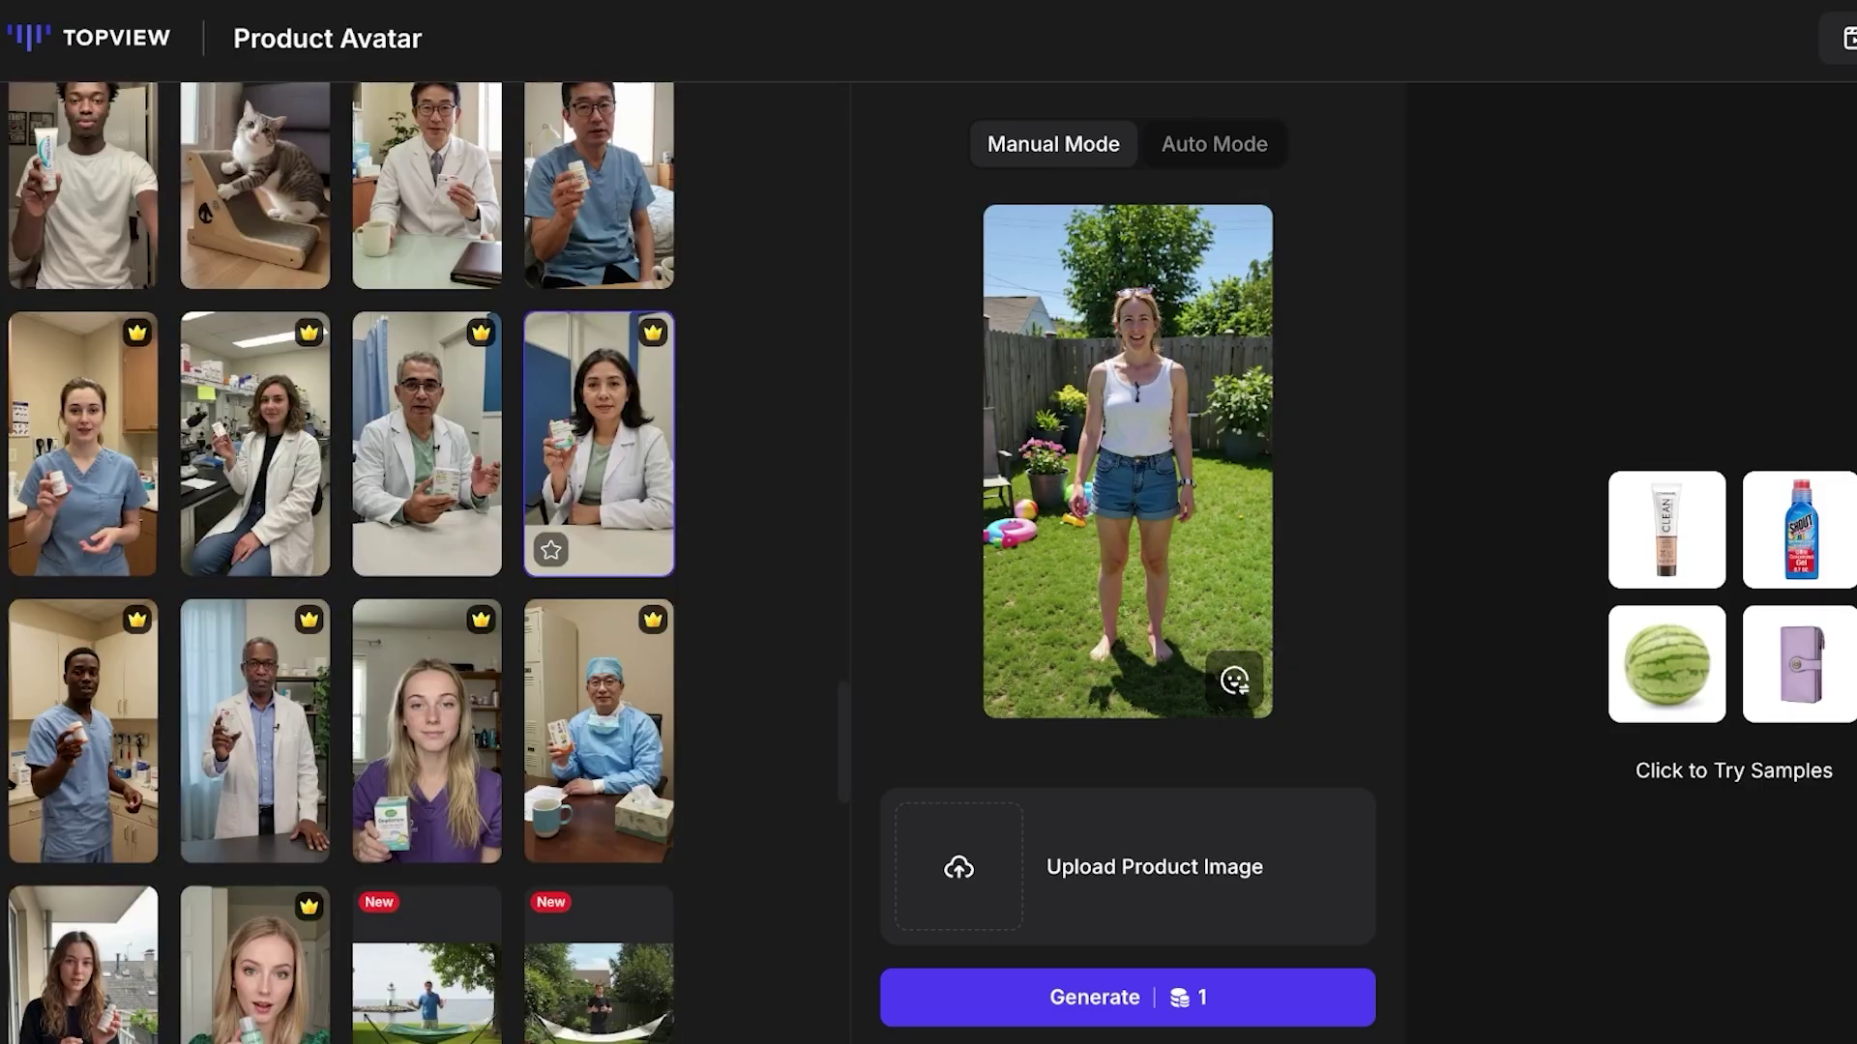
{"action": "scroll", "coordinate": [580, 503], "scroll_direction": "up", "scroll_amount": 20}
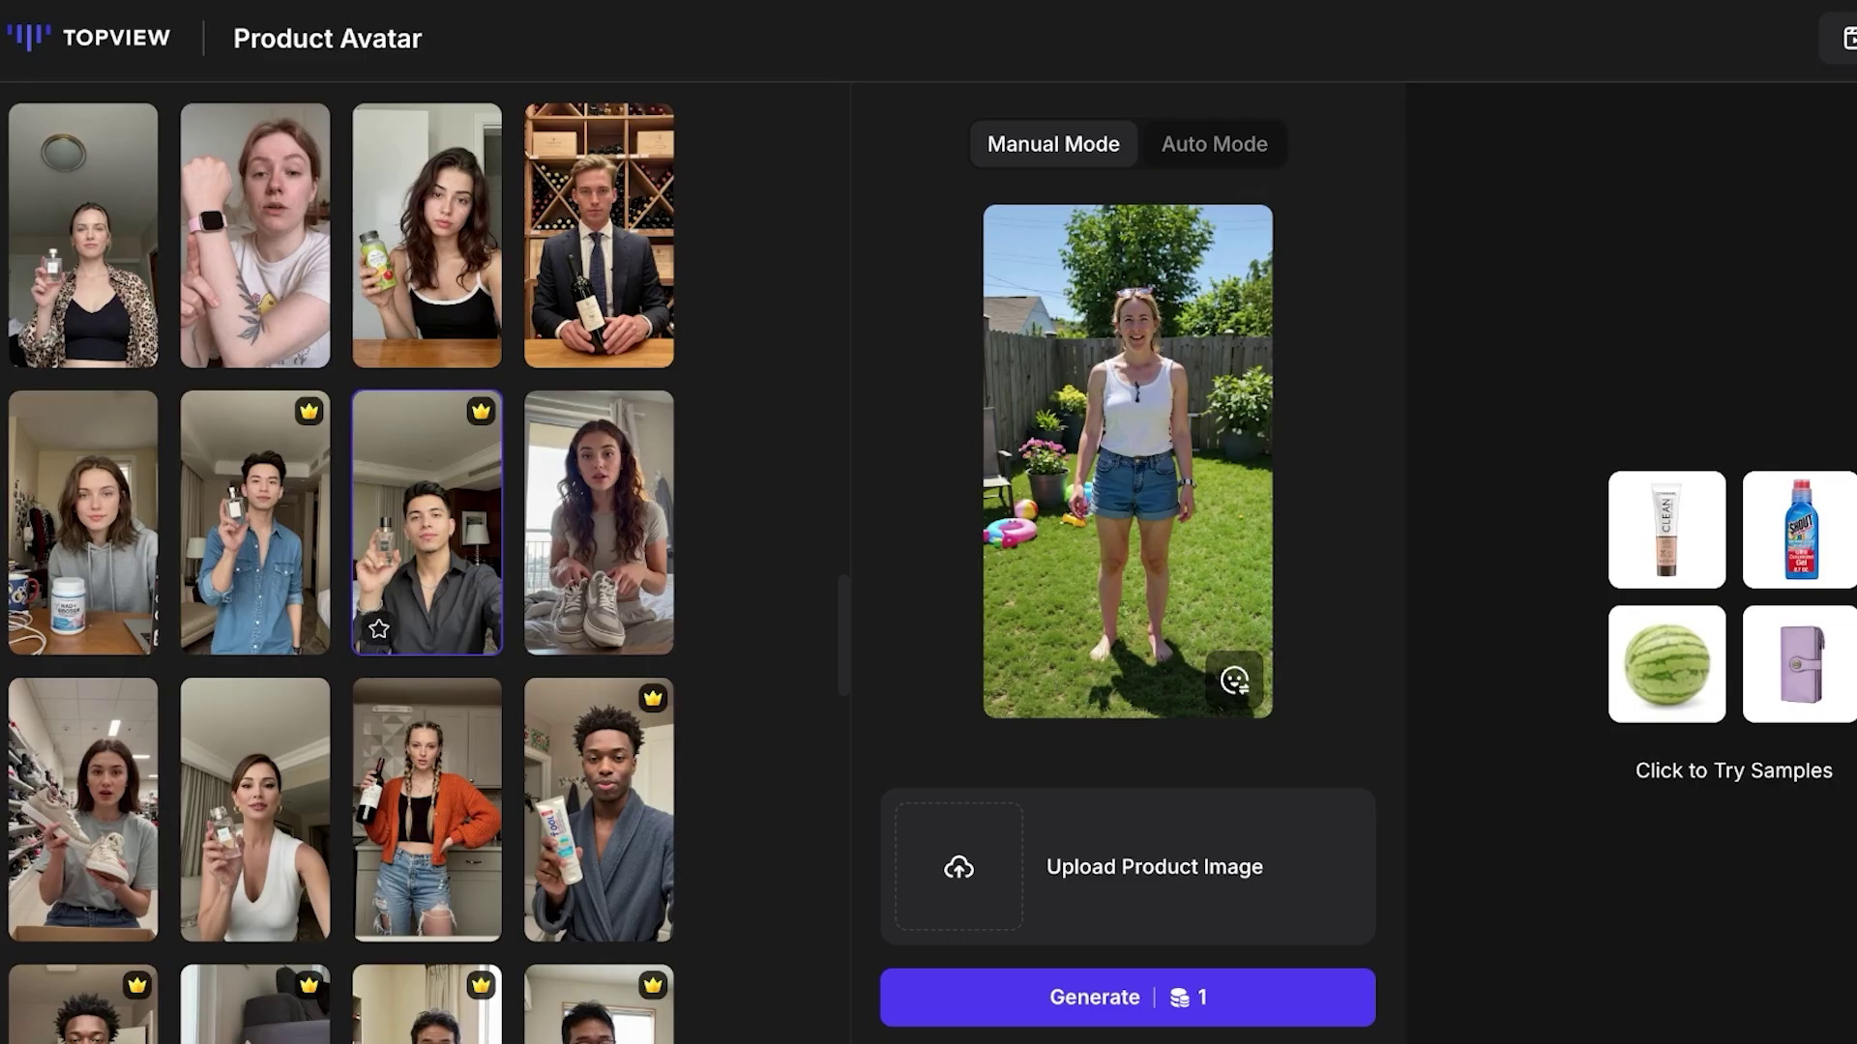
{"action": "left_click", "coordinate": [599, 478]}
{"action": "scroll", "coordinate": [600, 478], "scroll_direction": "down", "scroll_amount": 3}
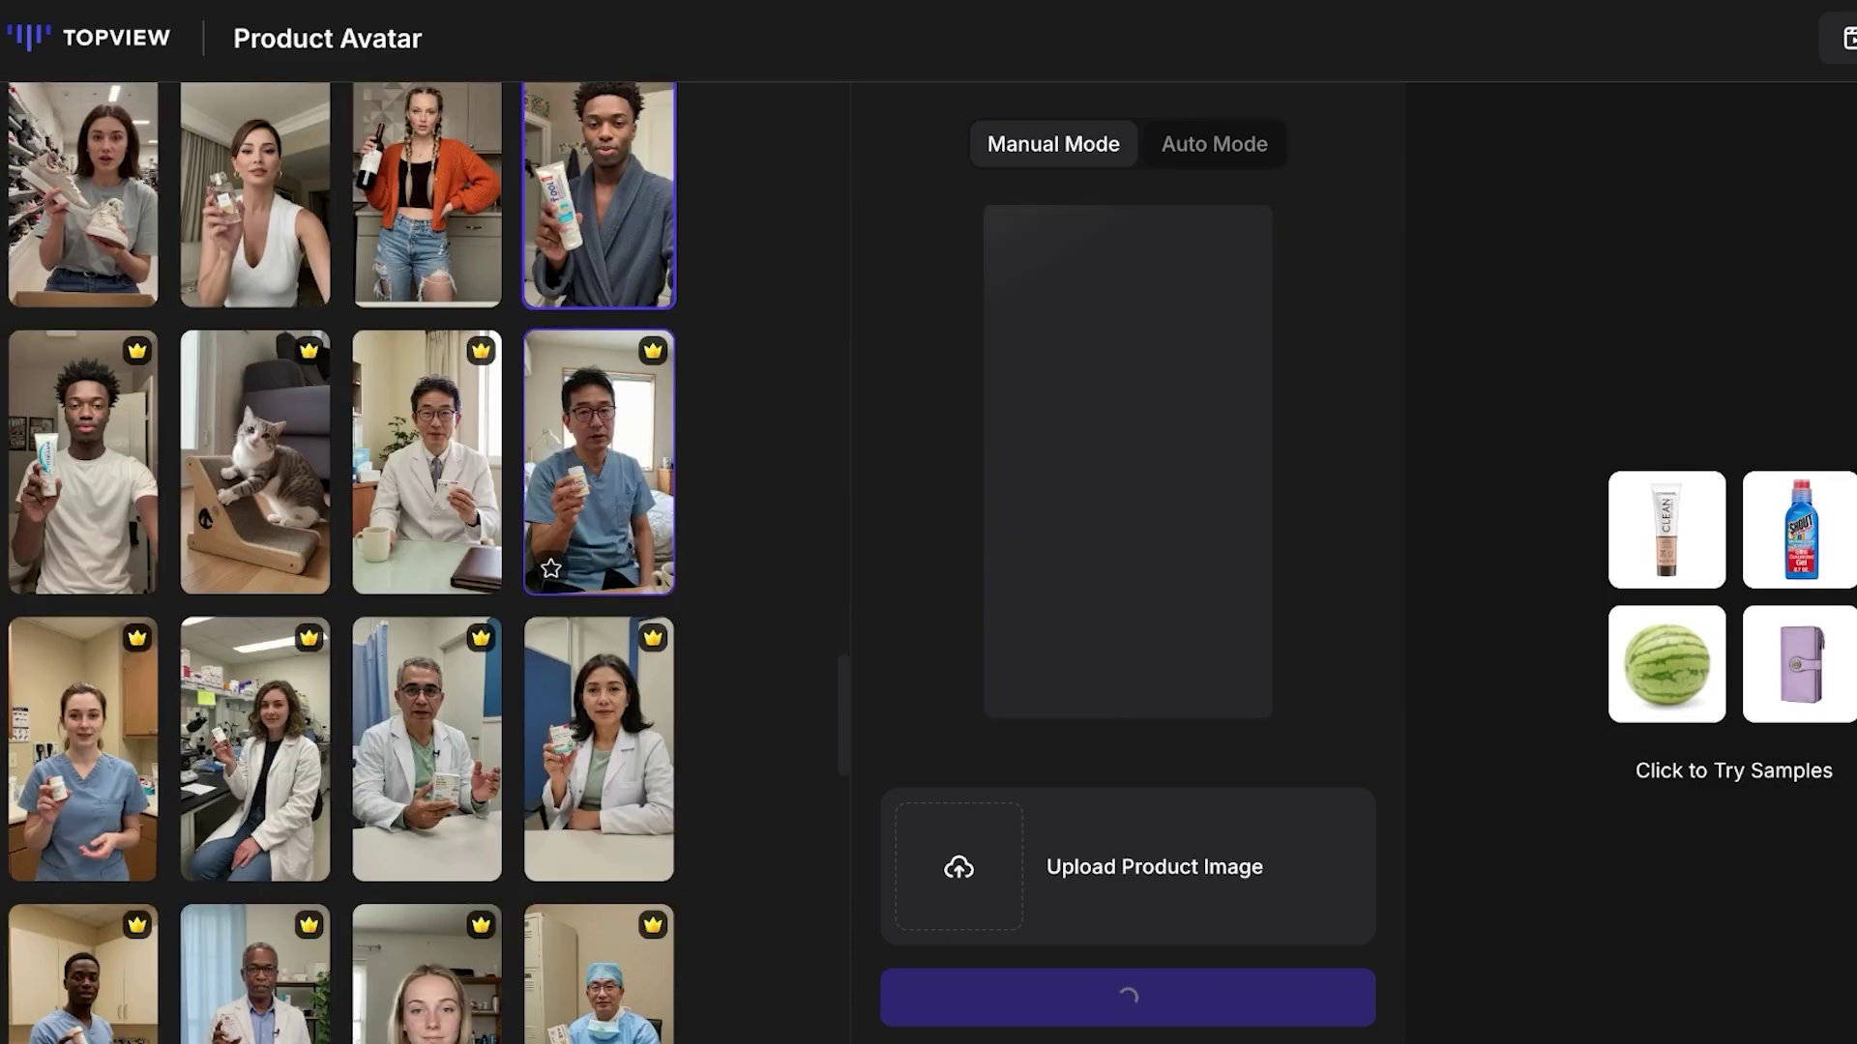
{"action": "left_click", "coordinate": [599, 464]}
{"action": "scroll", "coordinate": [145, 580], "scroll_direction": "down", "scroll_amount": 10}
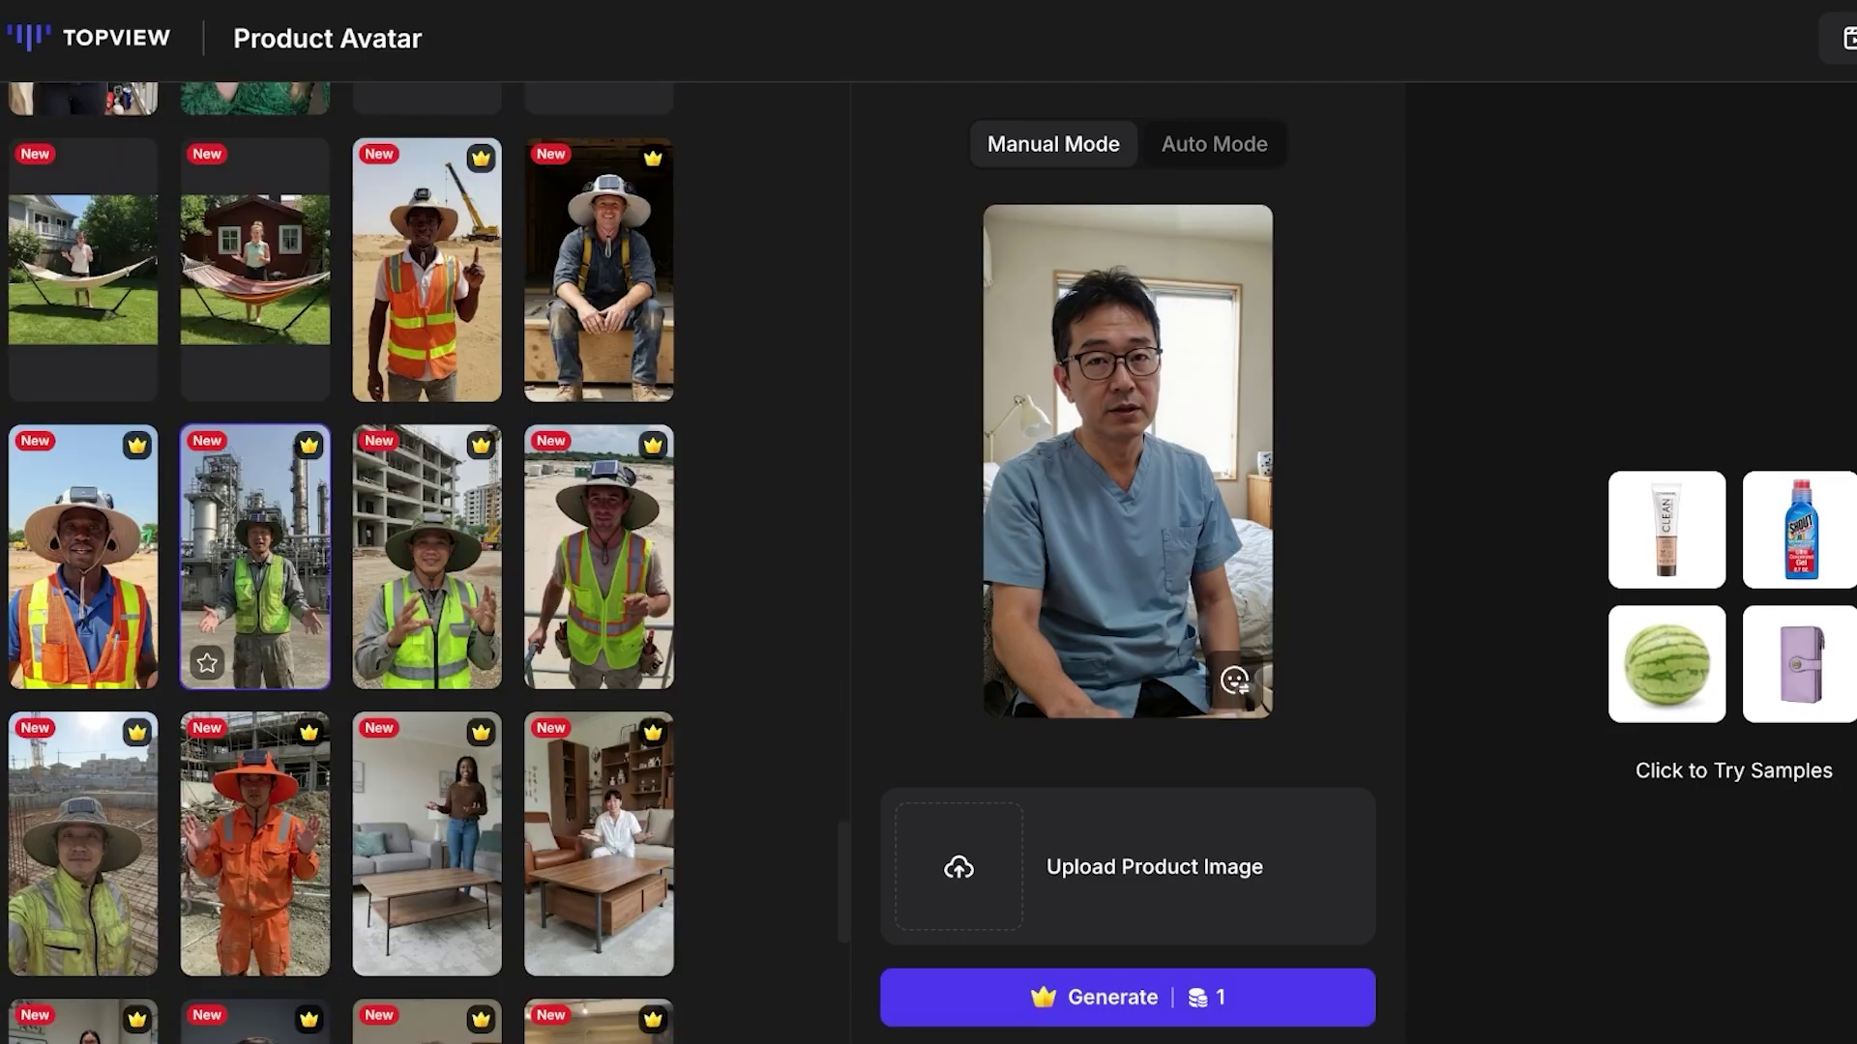
Step: Preview the construction worker in the green vest, the man behind the coffee table and the woman with headphones on the blue chair
{"action": "left_click", "coordinate": [427, 542]}
{"action": "scroll", "coordinate": [426, 541], "scroll_direction": "down", "scroll_amount": 7}
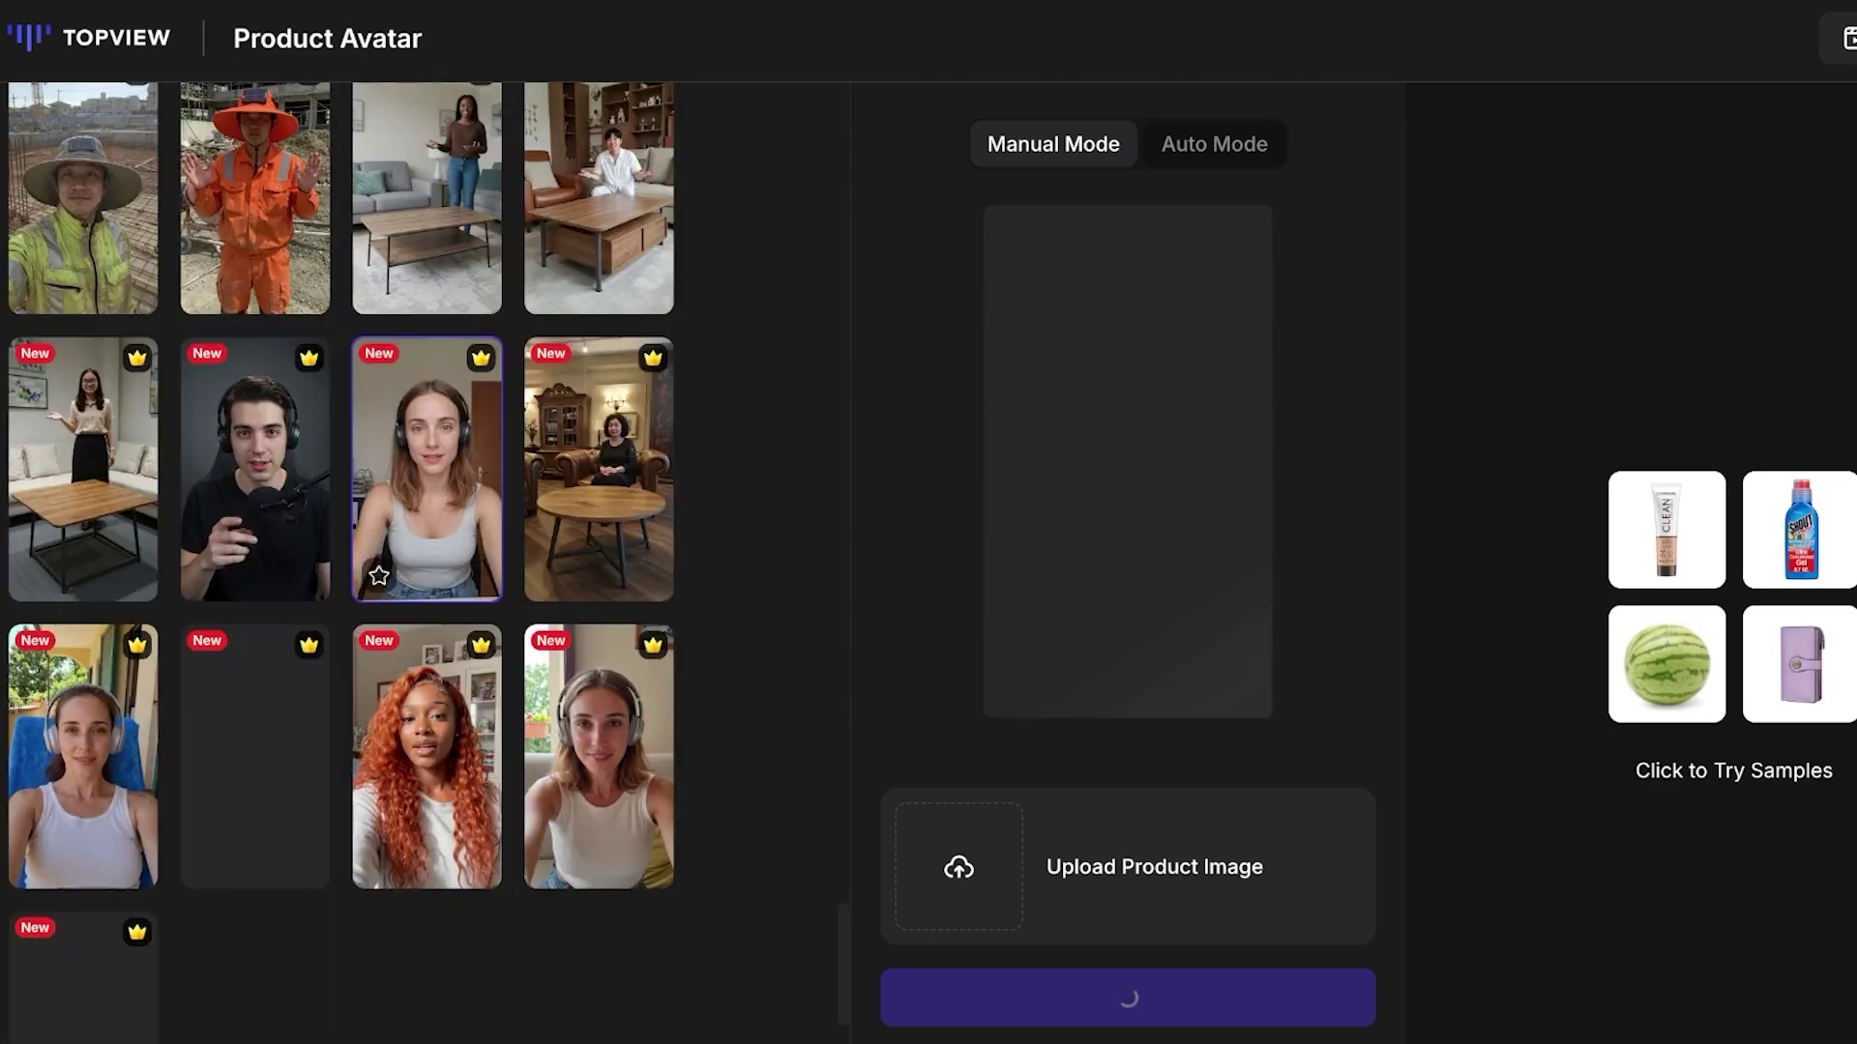
{"action": "scroll", "coordinate": [339, 580], "scroll_direction": "down", "scroll_amount": 1}
{"action": "left_click", "coordinate": [255, 651]}
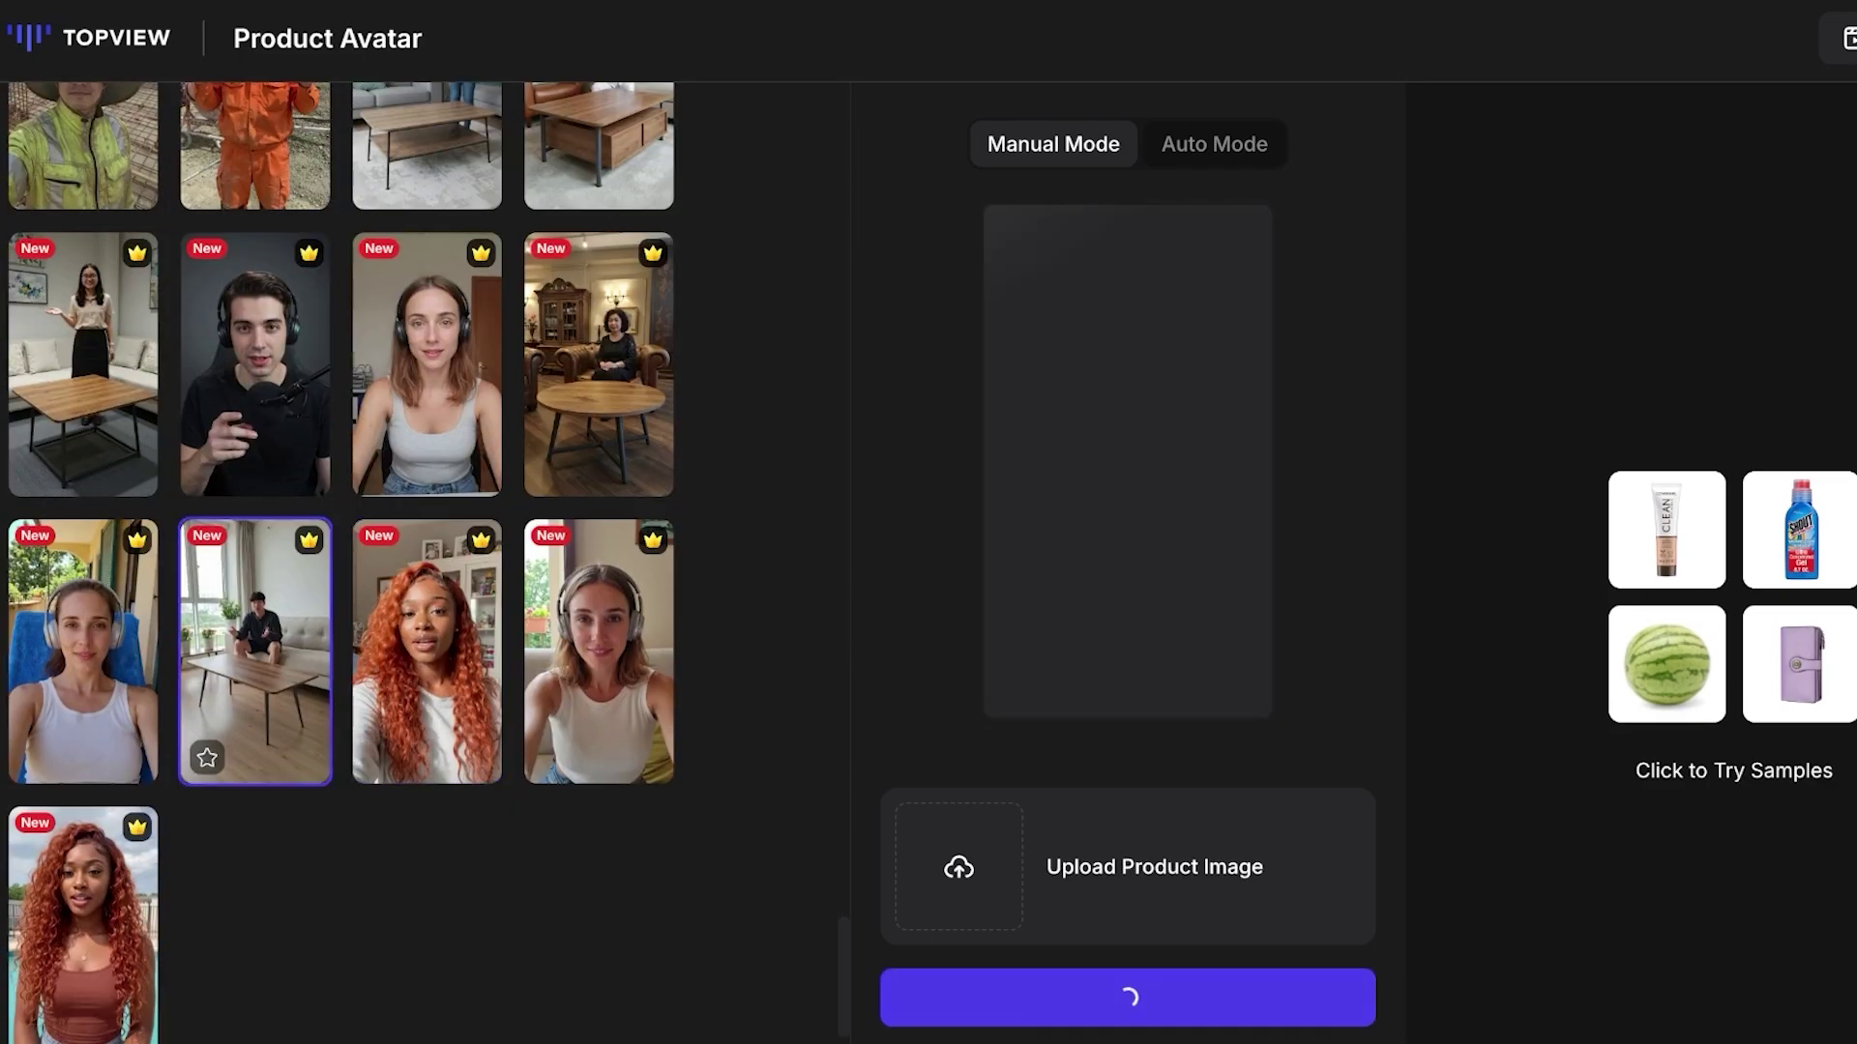
{"action": "scroll", "coordinate": [255, 651], "scroll_direction": "down", "scroll_amount": 2}
{"action": "left_click", "coordinate": [84, 517]}
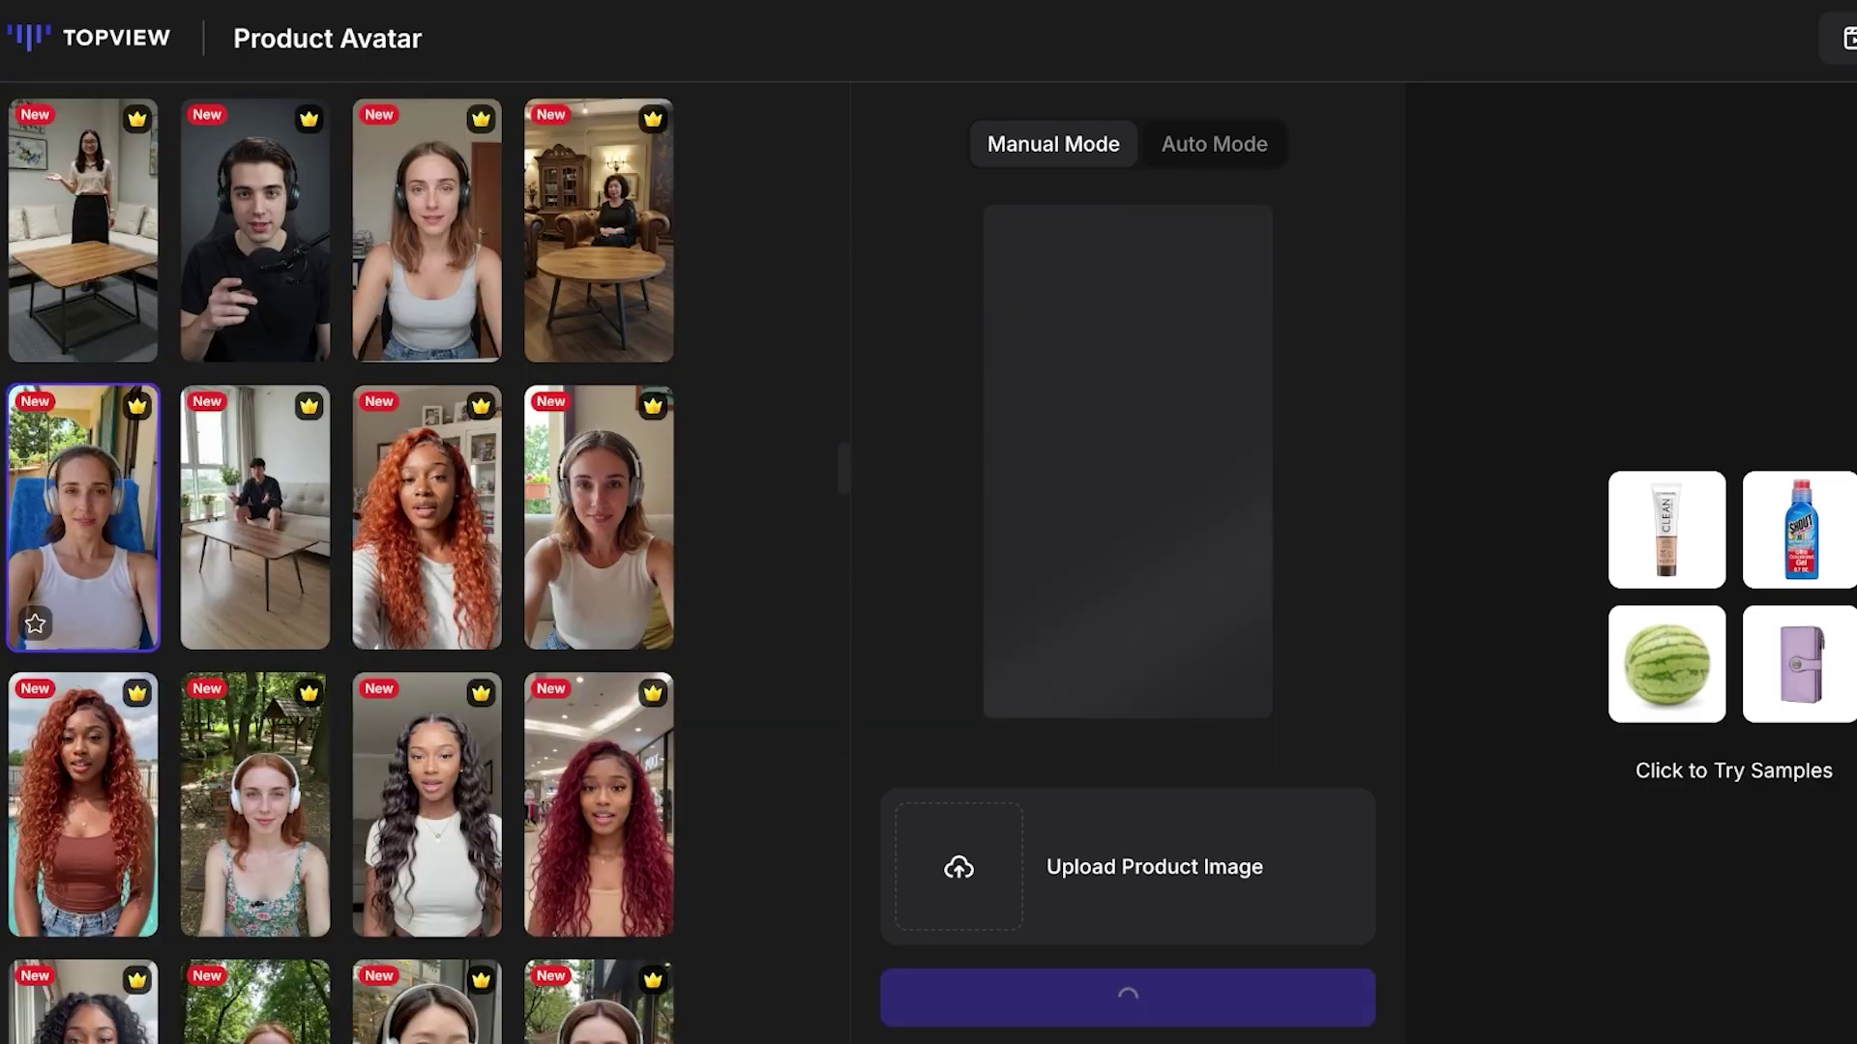
Step: Look through the remaining new templates and select the long-haired woman in the bathroom as the avatar template
{"action": "scroll", "coordinate": [599, 517], "scroll_direction": "down", "scroll_amount": 12}
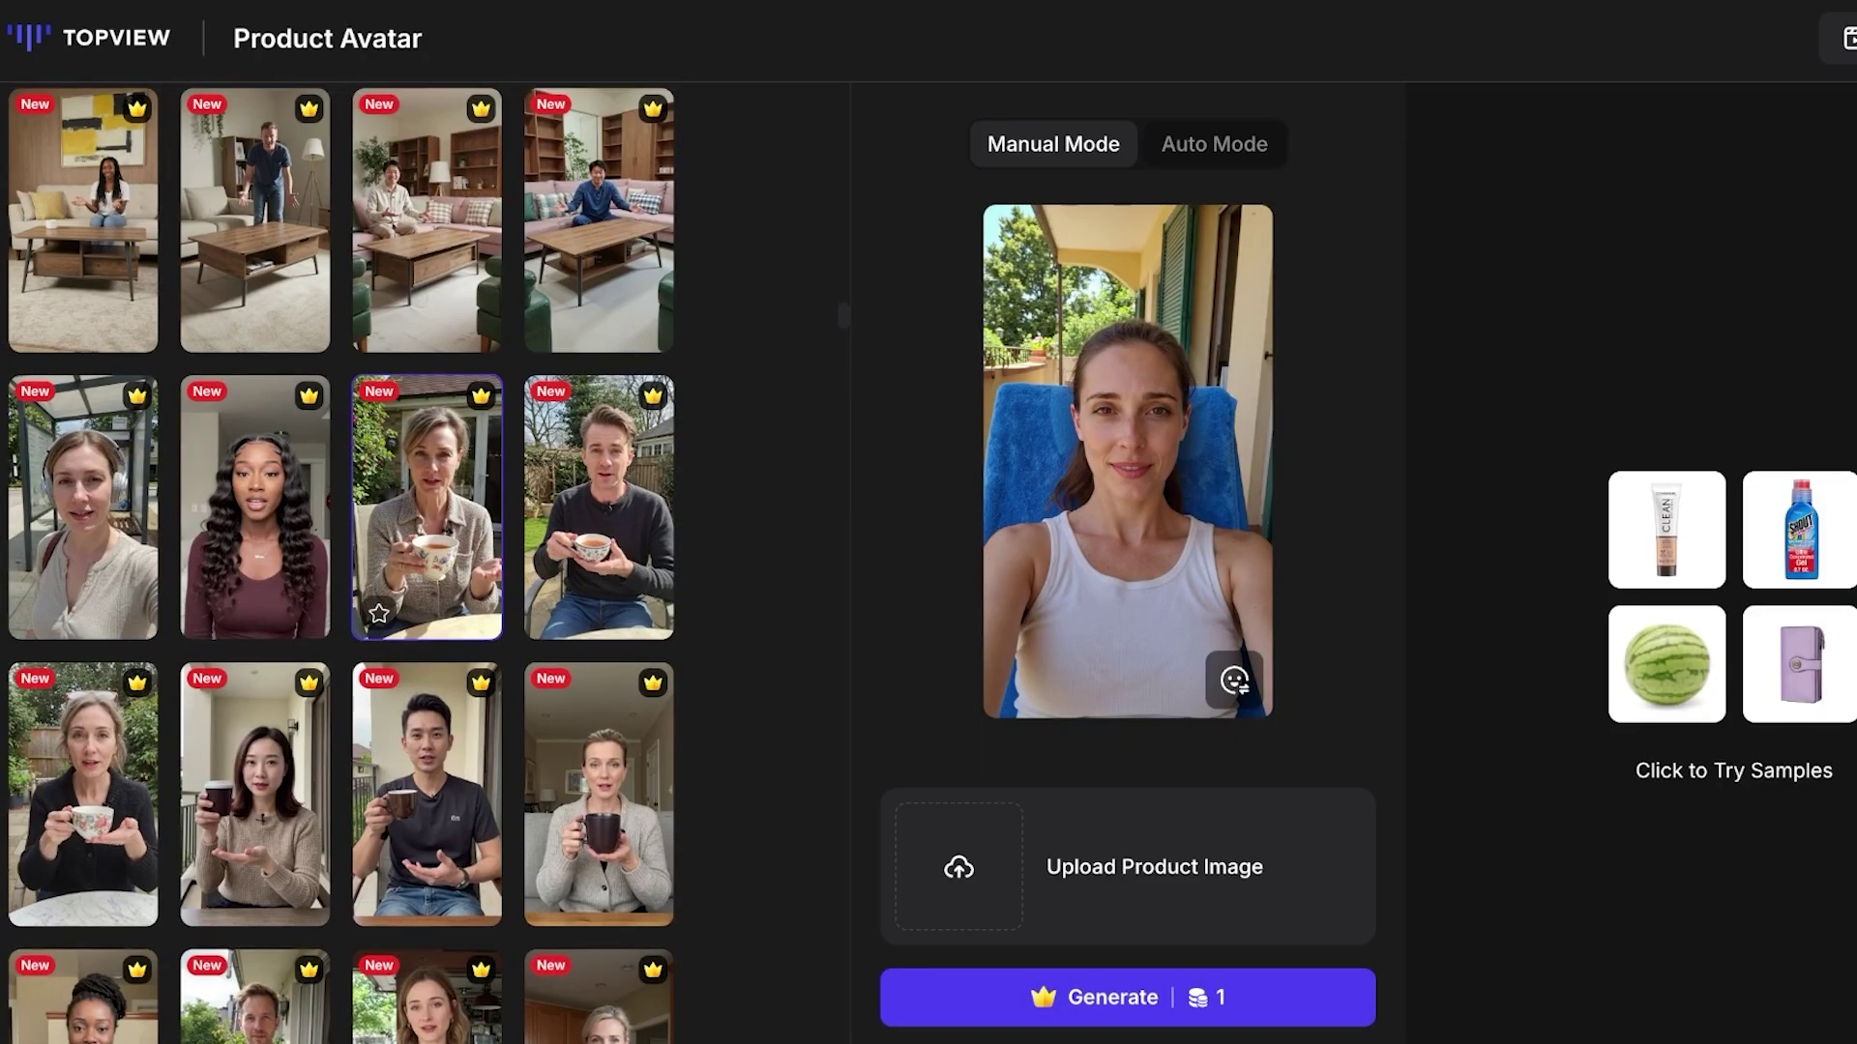
{"action": "scroll", "coordinate": [427, 497], "scroll_direction": "down", "scroll_amount": 5}
{"action": "scroll", "coordinate": [426, 497], "scroll_direction": "up", "scroll_amount": 15}
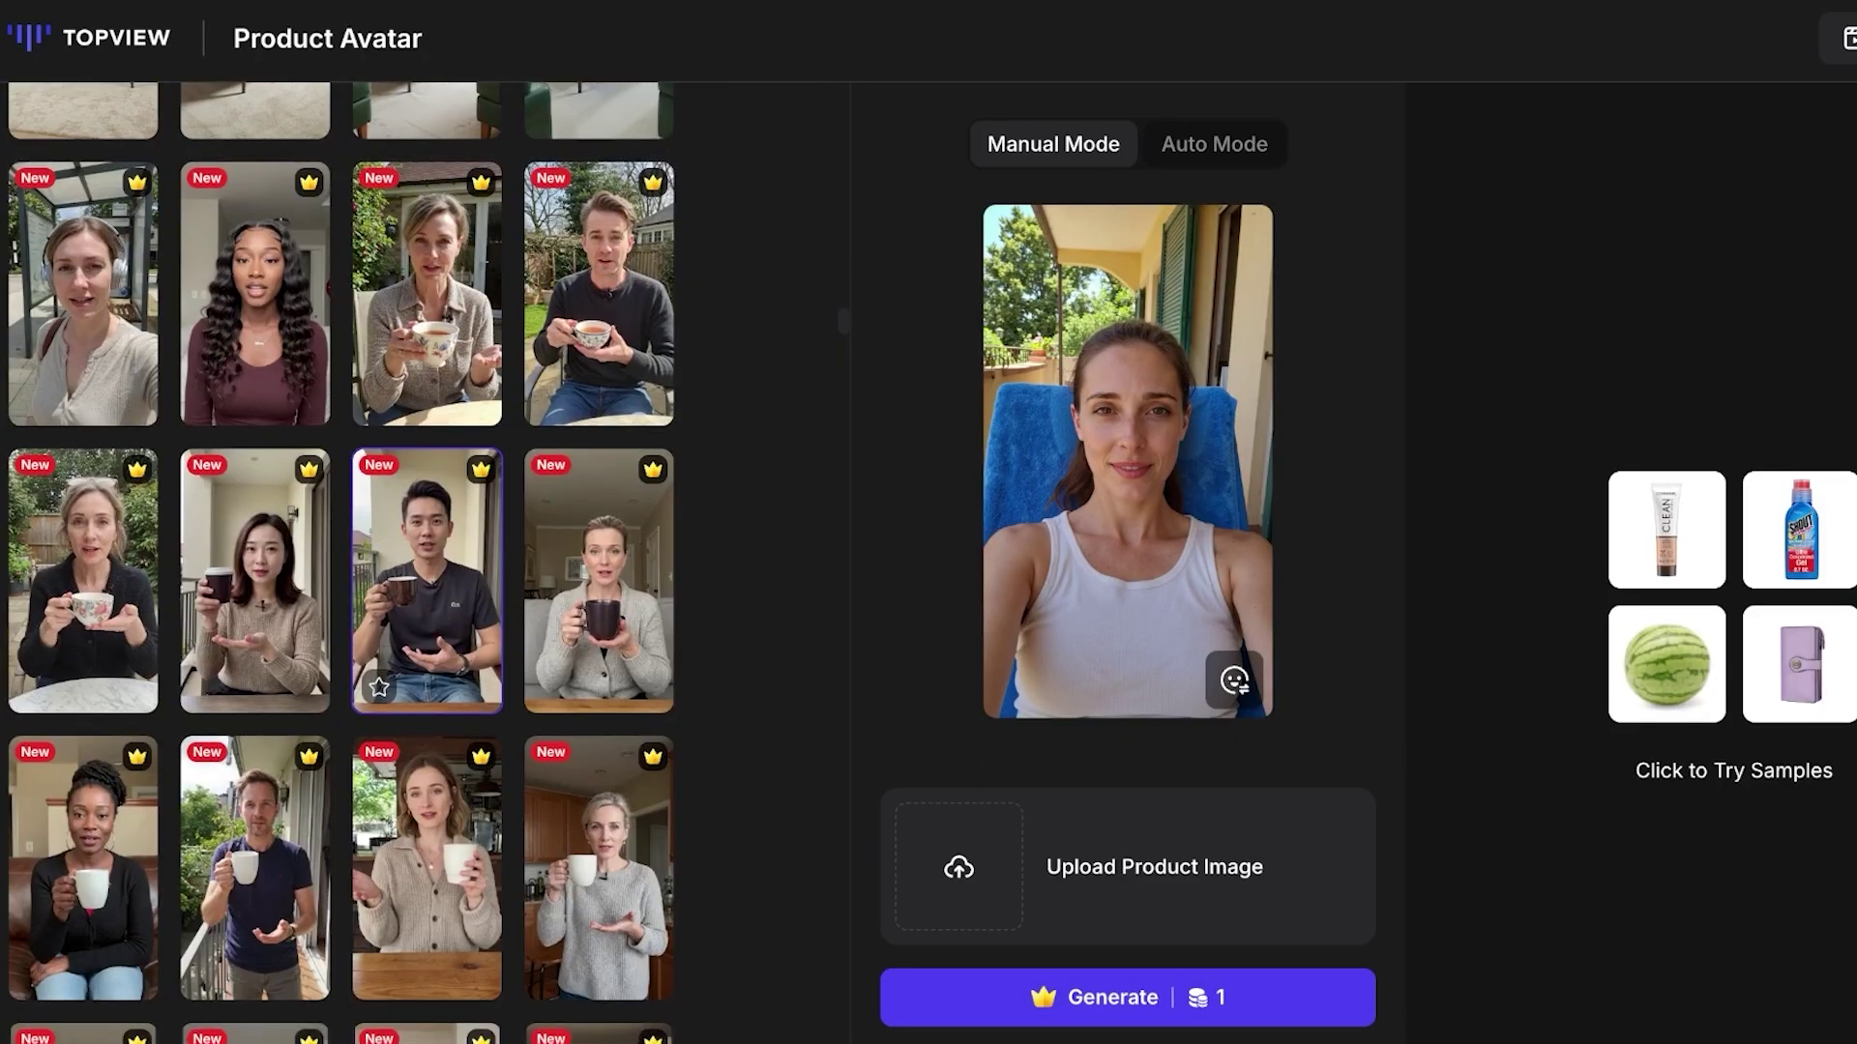
{"action": "left_click", "coordinate": [249, 438]}
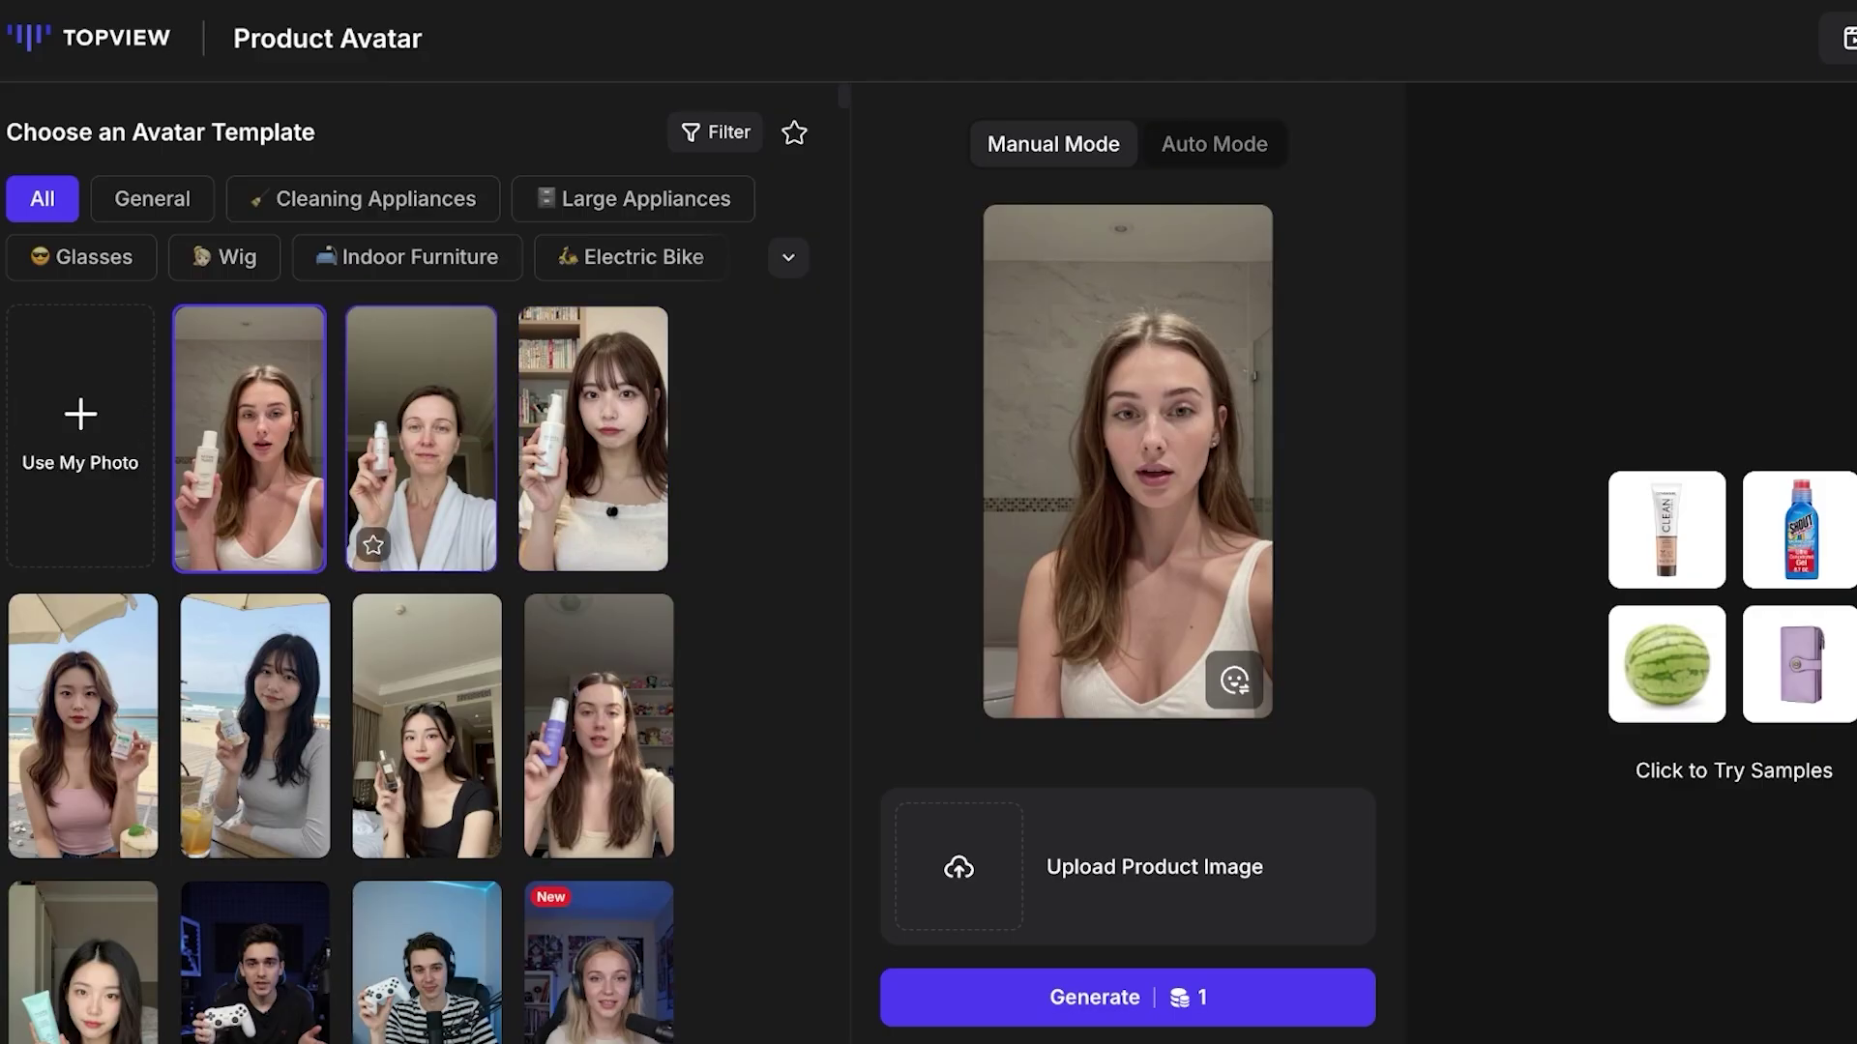
Step: Expand the full list of product categories, examine the categories and their templates, and collapse the list again
{"action": "mouse_move", "coordinate": [112, 460]}
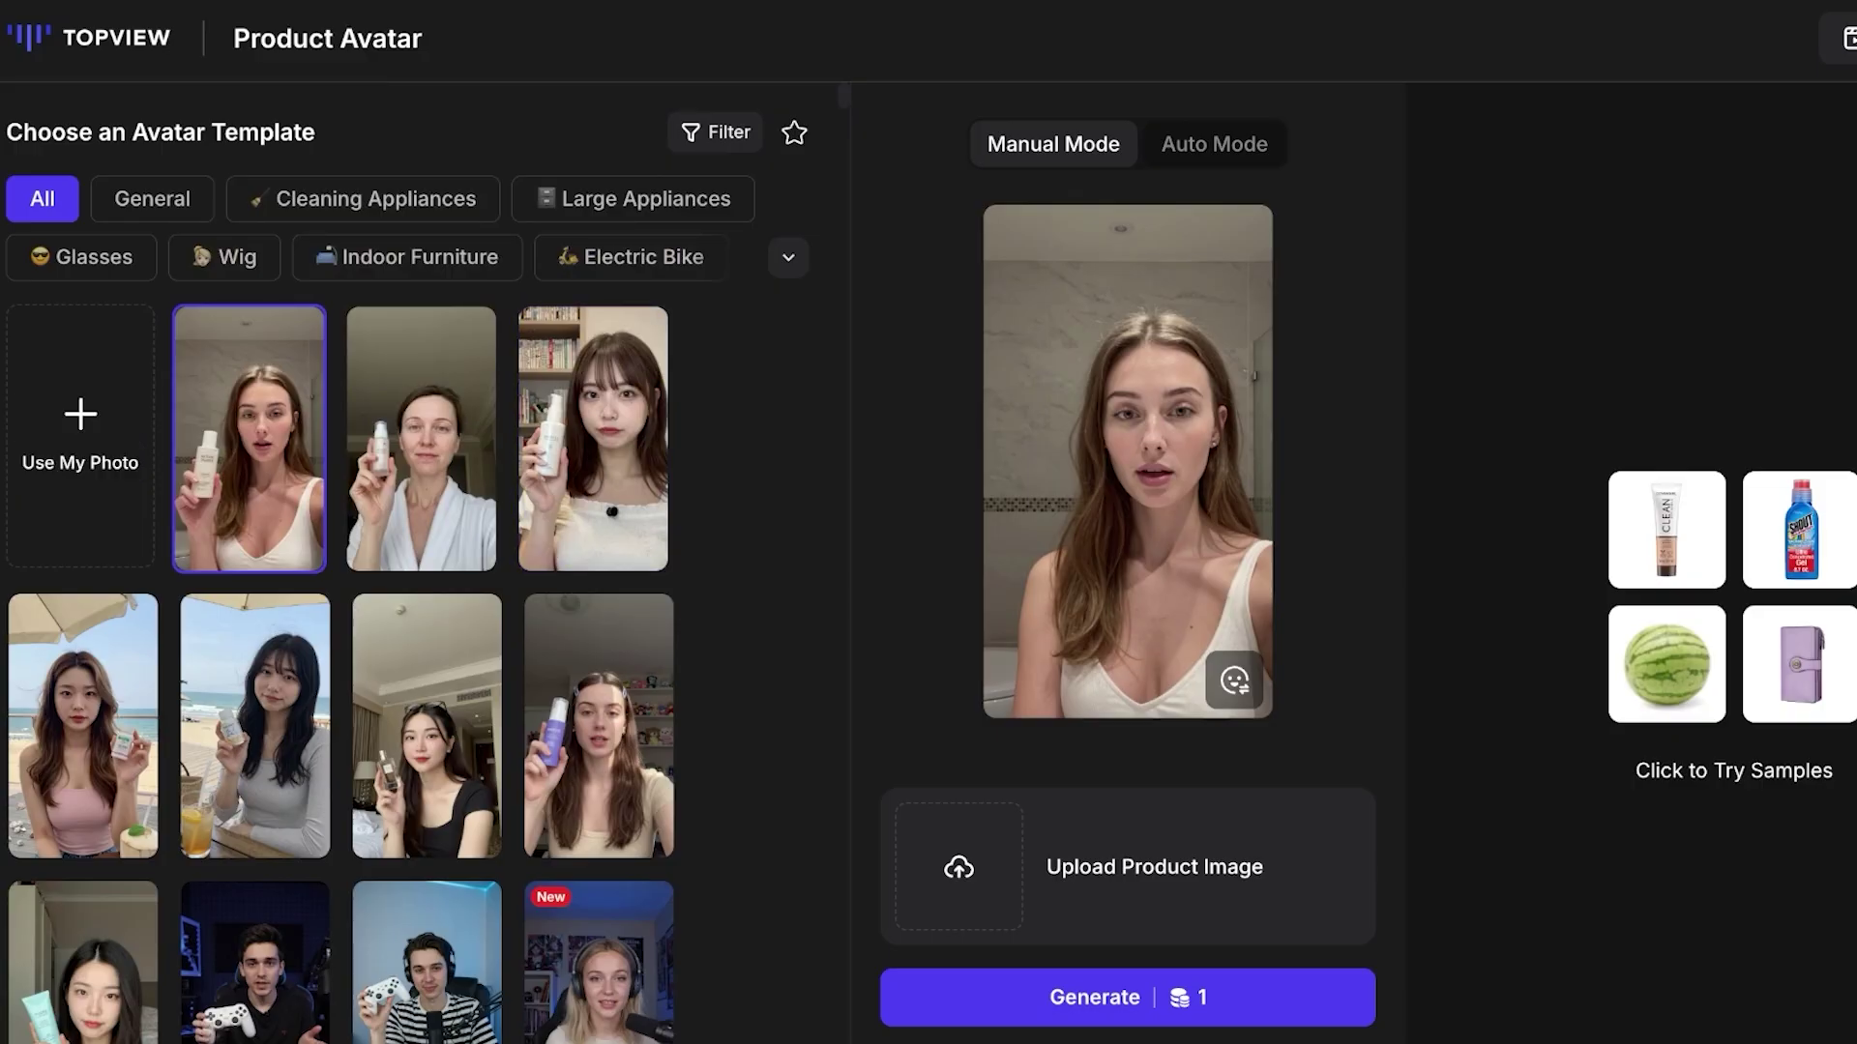
{"action": "left_click", "coordinate": [788, 257]}
{"action": "scroll", "coordinate": [425, 745], "scroll_direction": "down", "scroll_amount": 8}
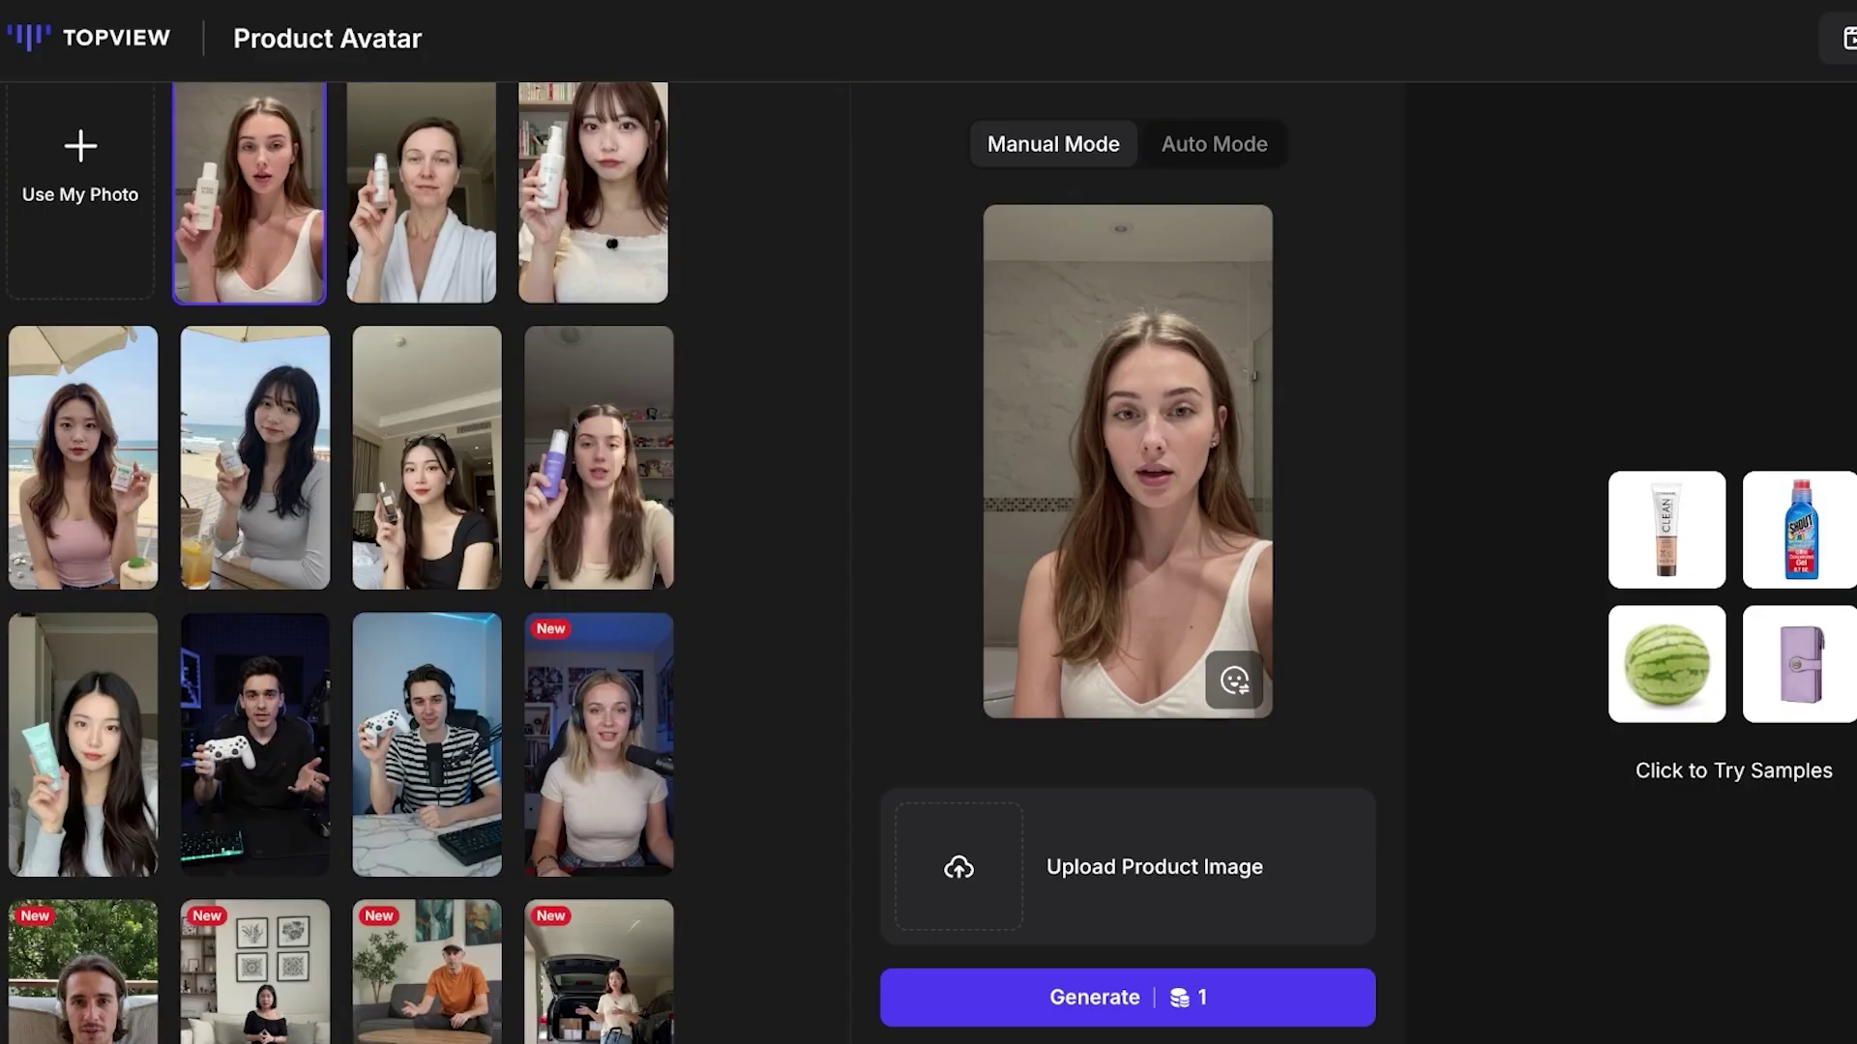
{"action": "scroll", "coordinate": [348, 425], "scroll_direction": "up", "scroll_amount": 7}
{"action": "scroll", "coordinate": [349, 426], "scroll_direction": "down", "scroll_amount": 1}
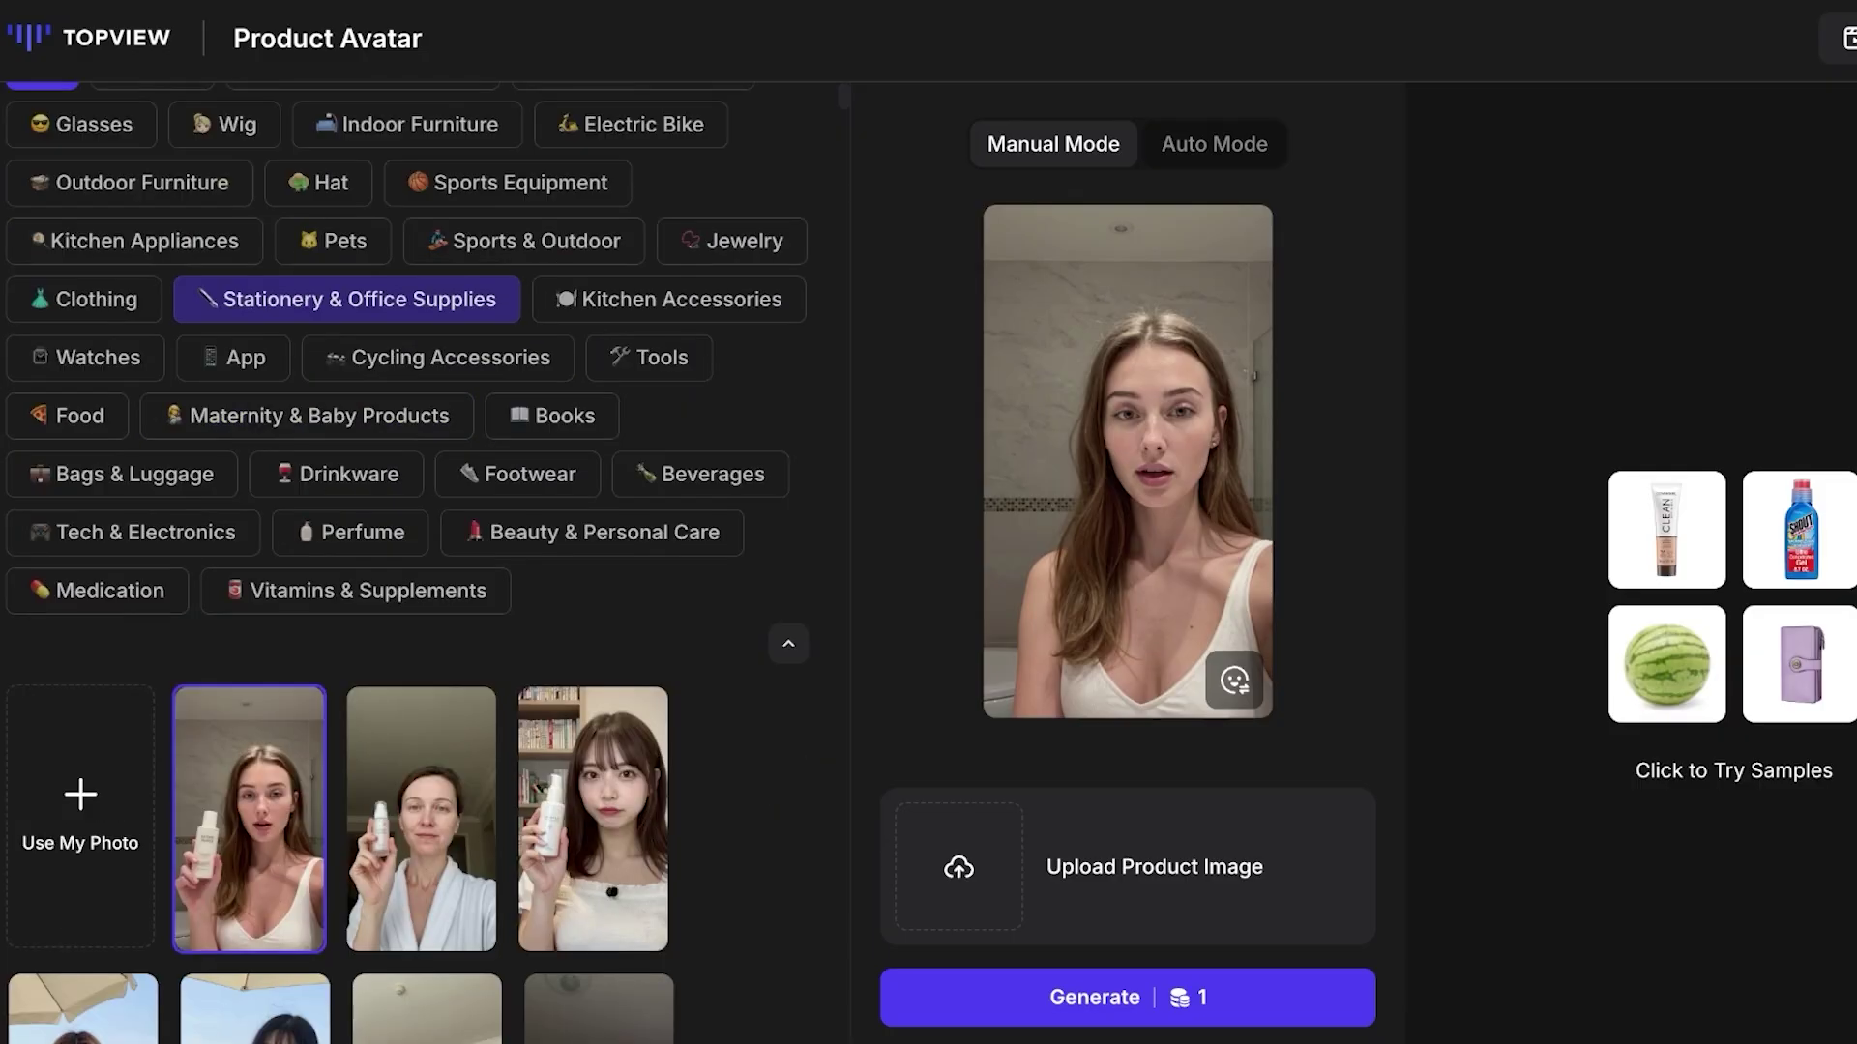
{"action": "scroll", "coordinate": [87, 609], "scroll_direction": "down", "scroll_amount": 20}
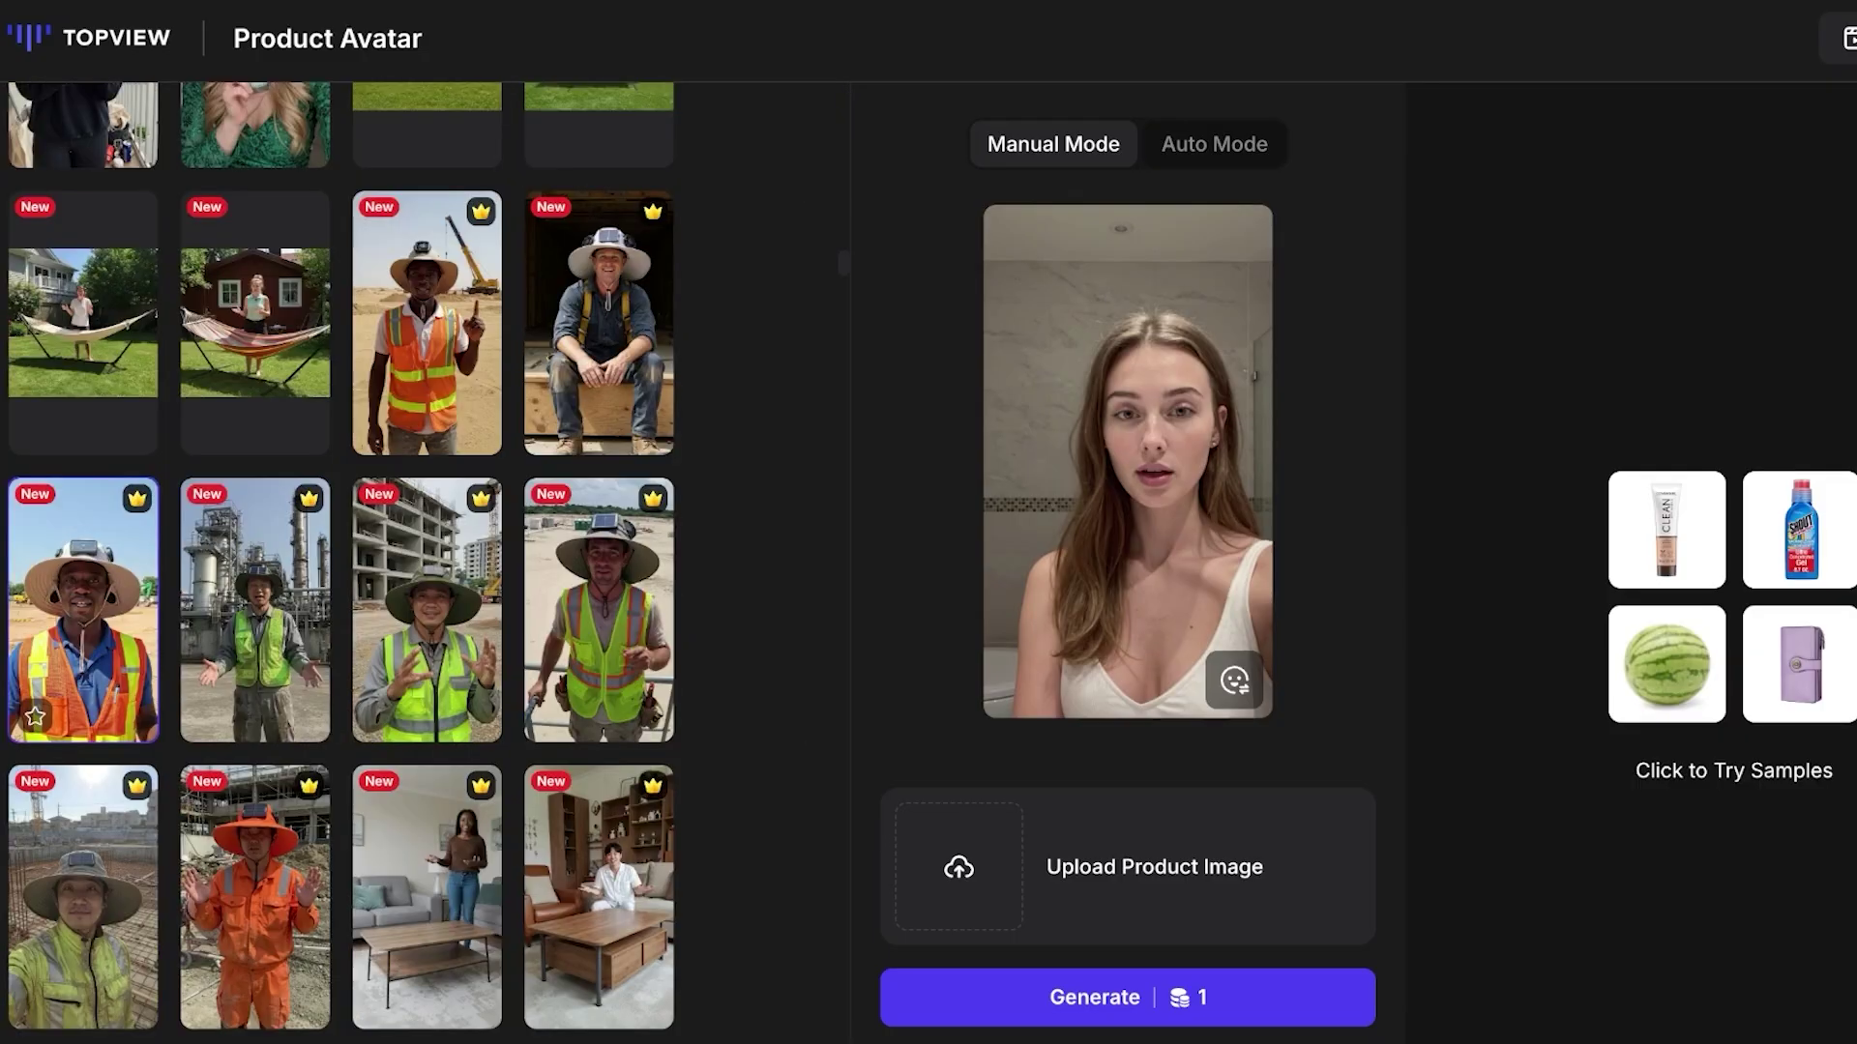
{"action": "scroll", "coordinate": [596, 610], "scroll_direction": "up", "scroll_amount": 20}
{"action": "left_click", "coordinate": [787, 773]}
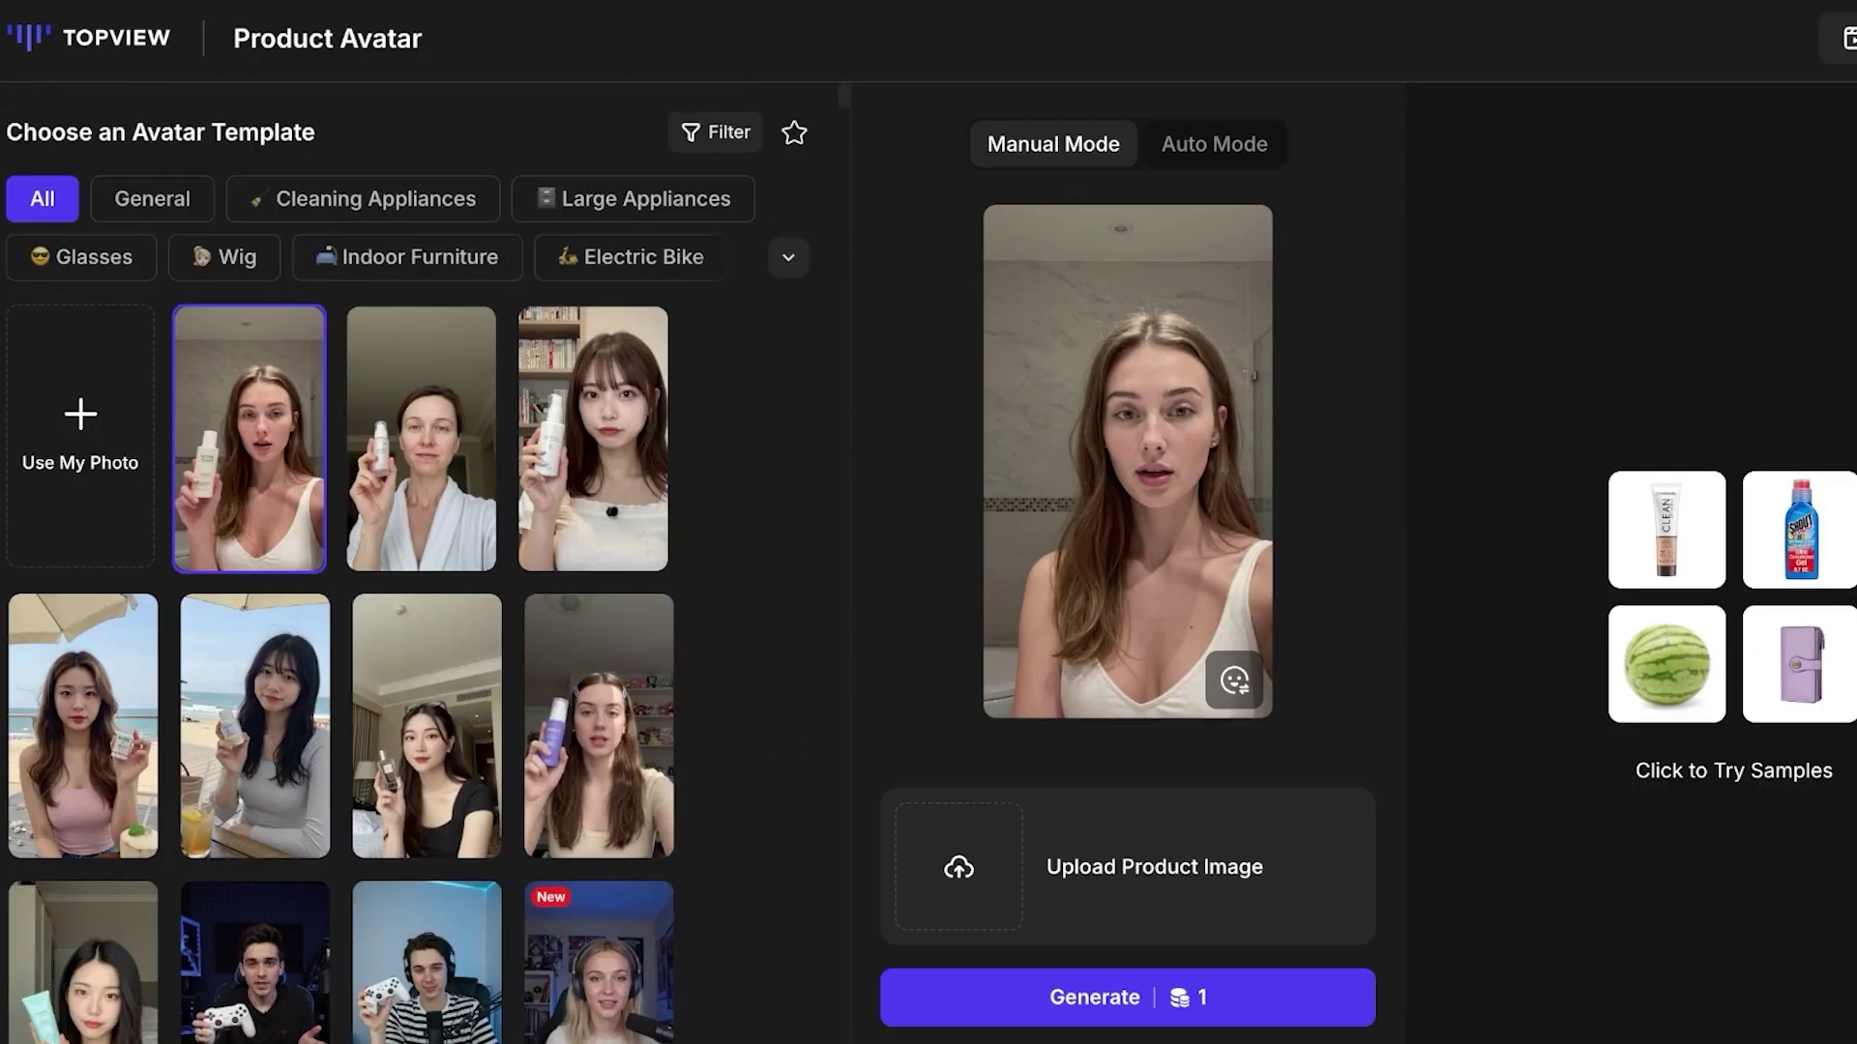
{"action": "scroll", "coordinate": [599, 541], "scroll_direction": "down", "scroll_amount": 15}
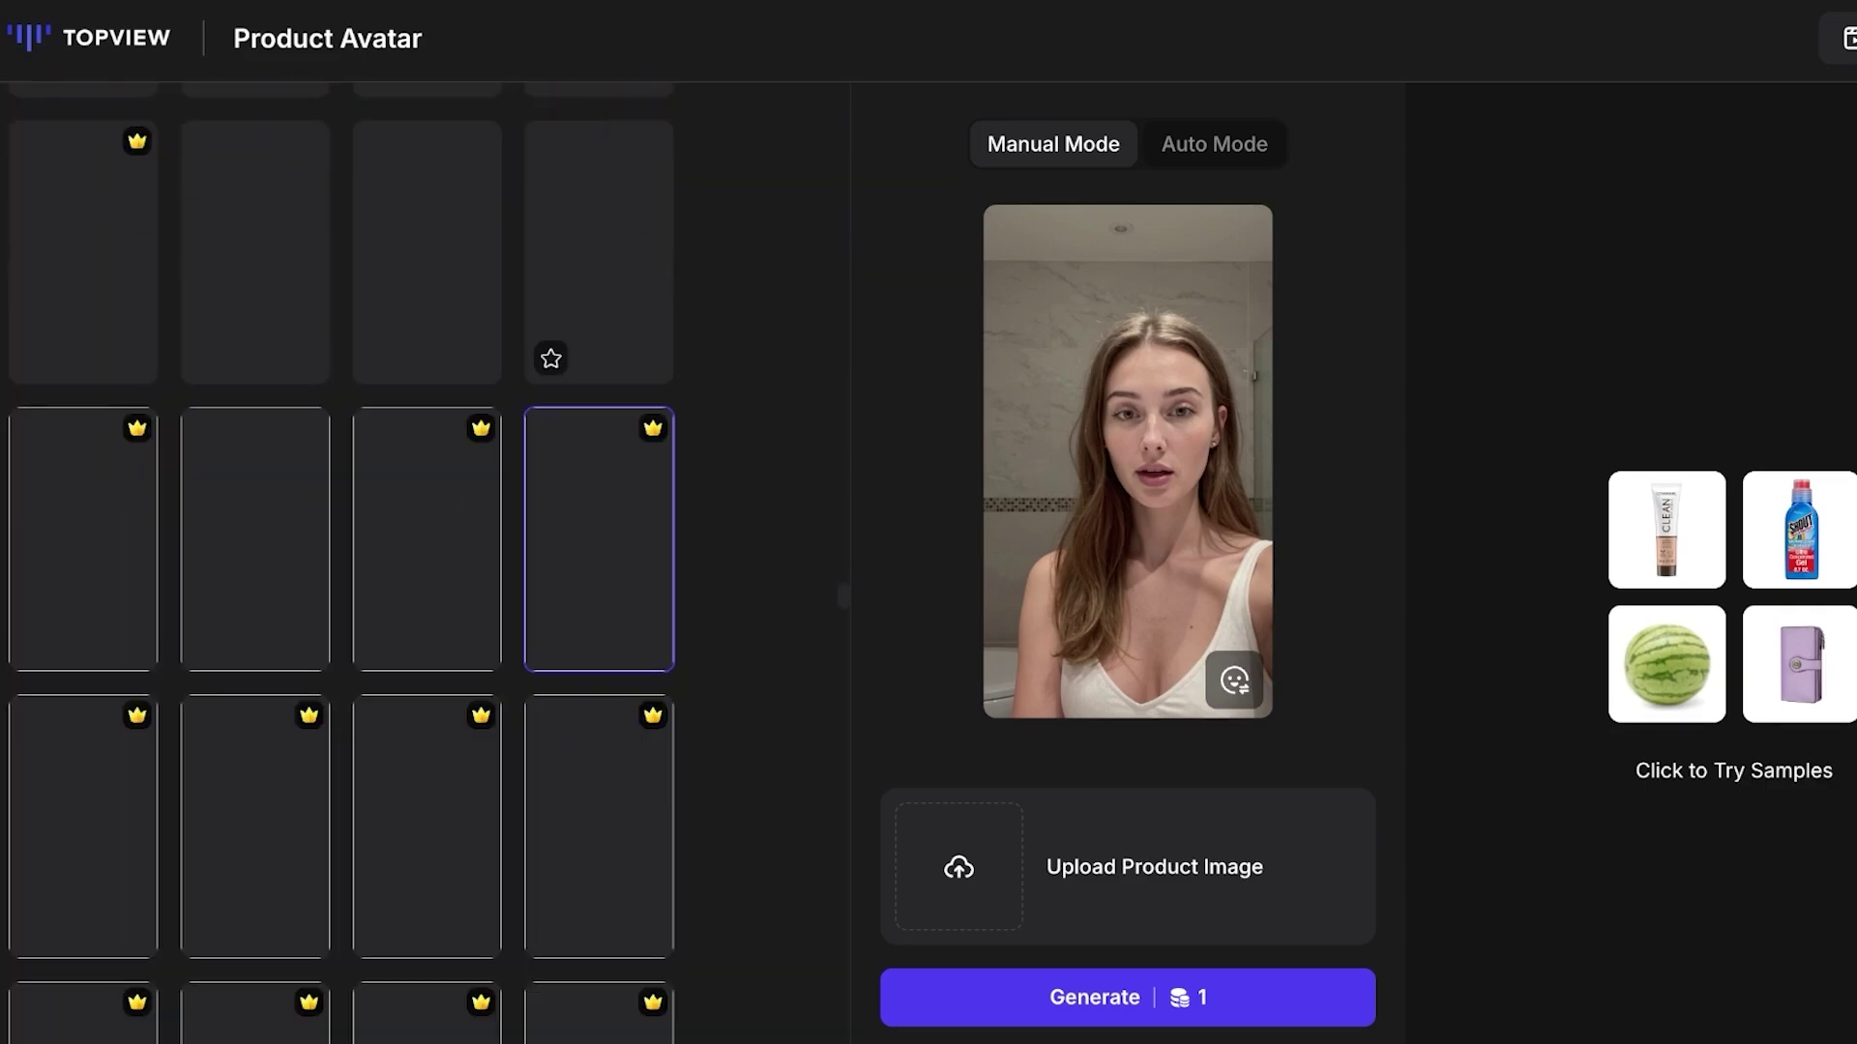
{"action": "scroll", "coordinate": [599, 290], "scroll_direction": "up", "scroll_amount": 15}
Step: Move, slightly tilt and shrink the sample Clean tube beside the avatar's face and dismiss the product adjustment tip
{"action": "mouse_move", "coordinate": [1233, 679]}
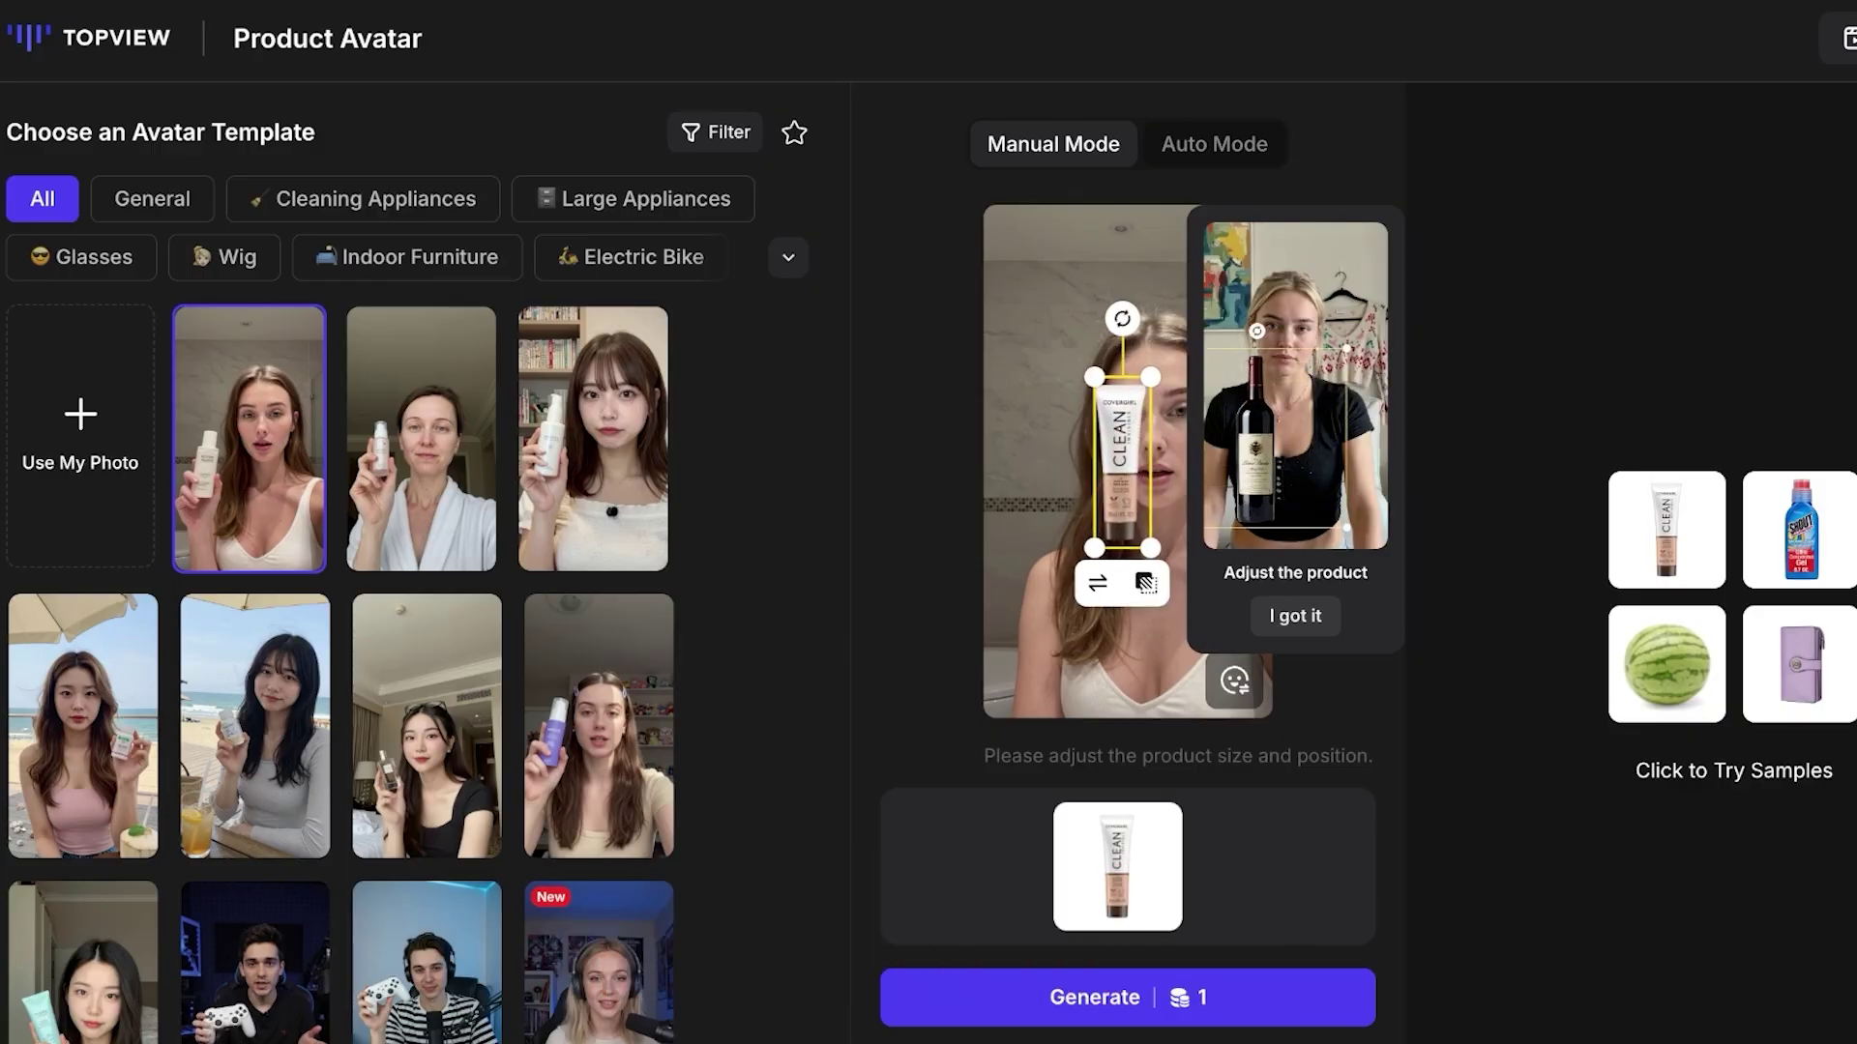
{"action": "left_click_drag", "start_coordinate": [1122, 462], "coordinate": [1057, 487]}
{"action": "left_click_drag", "start_coordinate": [1085, 570], "coordinate": [1064, 513]}
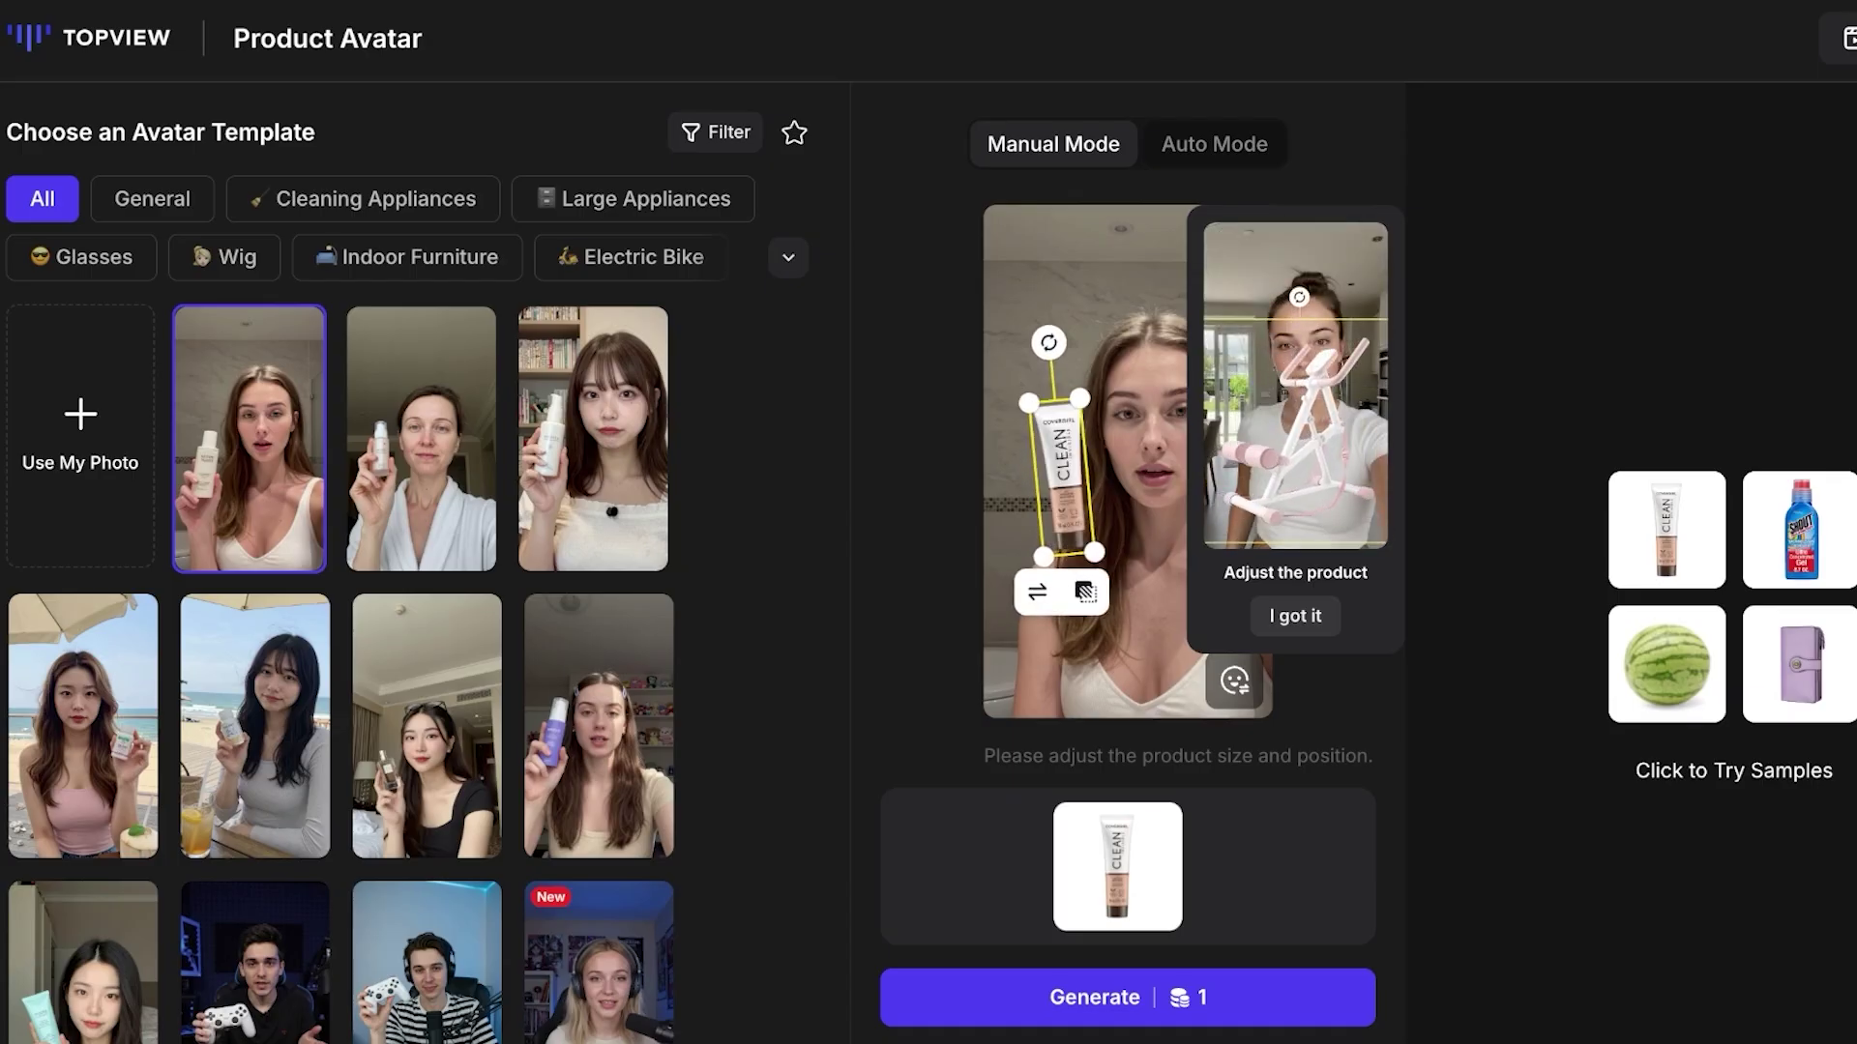
{"action": "left_click_drag", "start_coordinate": [1079, 398], "coordinate": [1029, 462]}
{"action": "left_click", "coordinate": [1294, 616]}
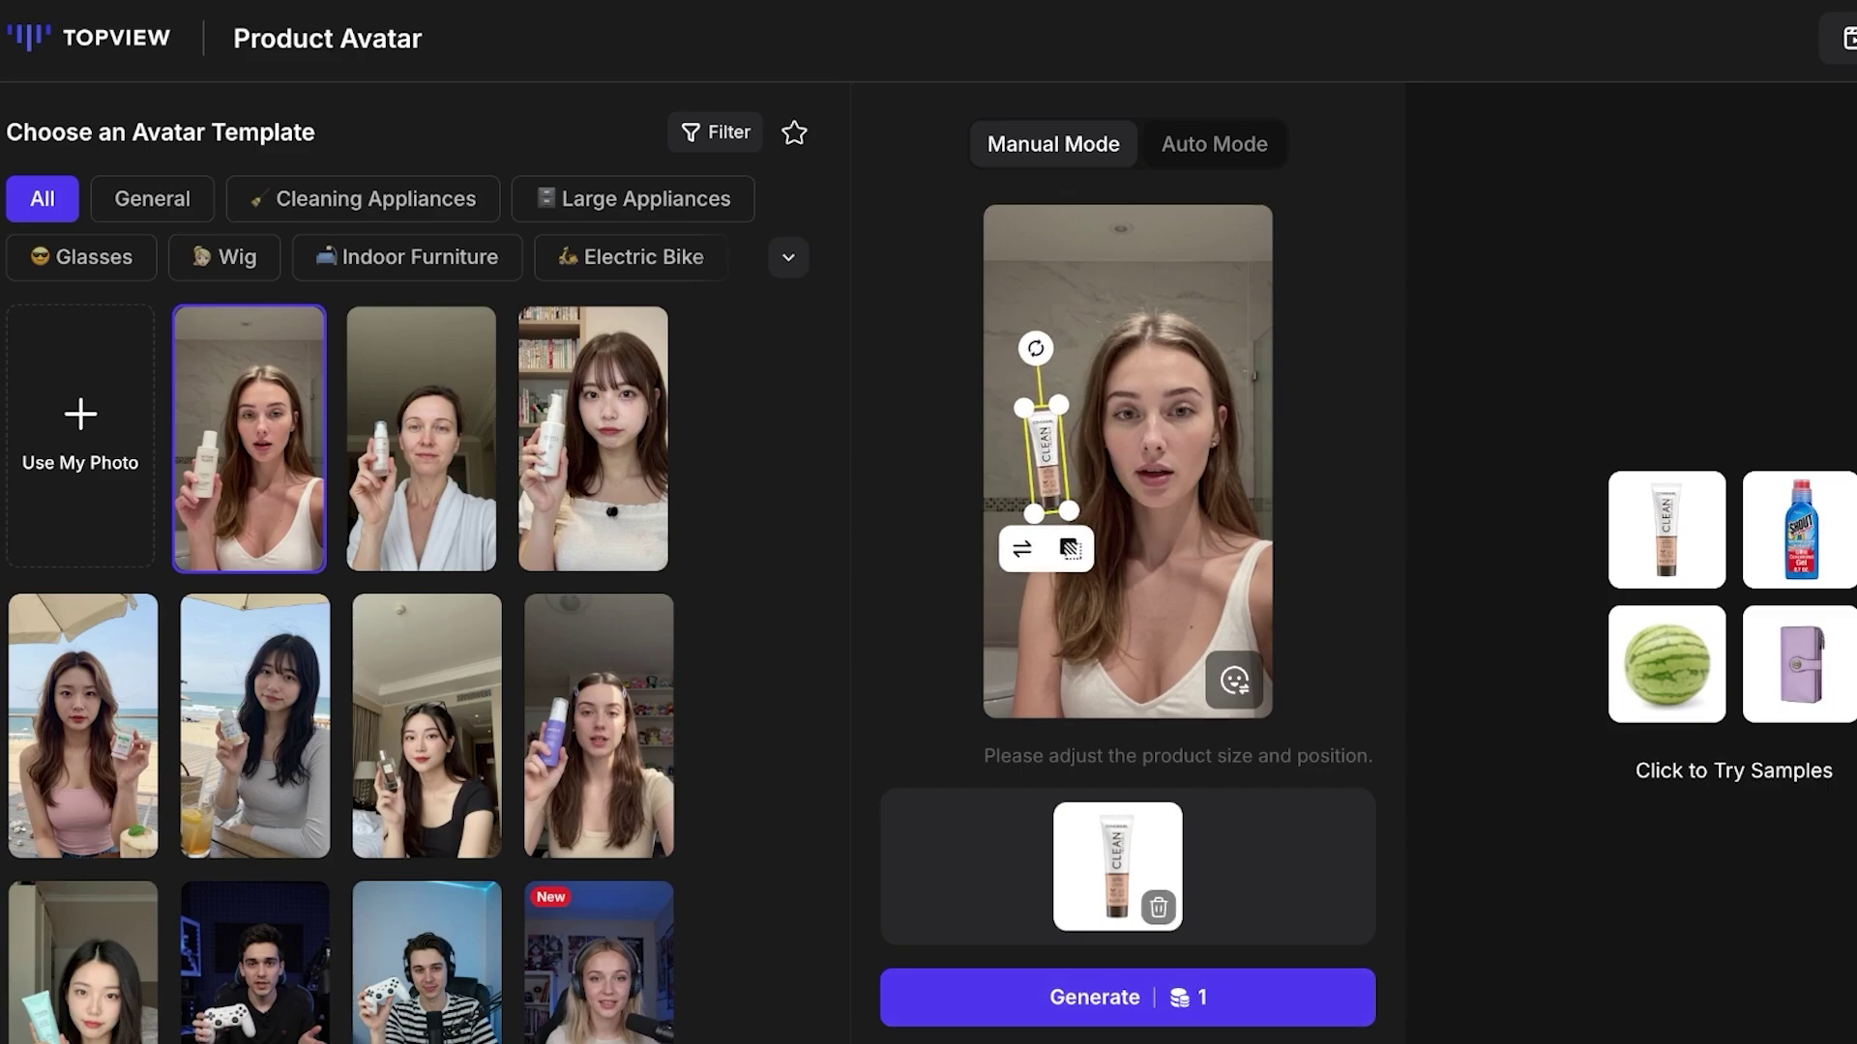
Step: Replace the sample tube with the lip gloss product image, then shrink it and place it beside the avatar's hair
{"action": "left_click", "coordinate": [1159, 906]}
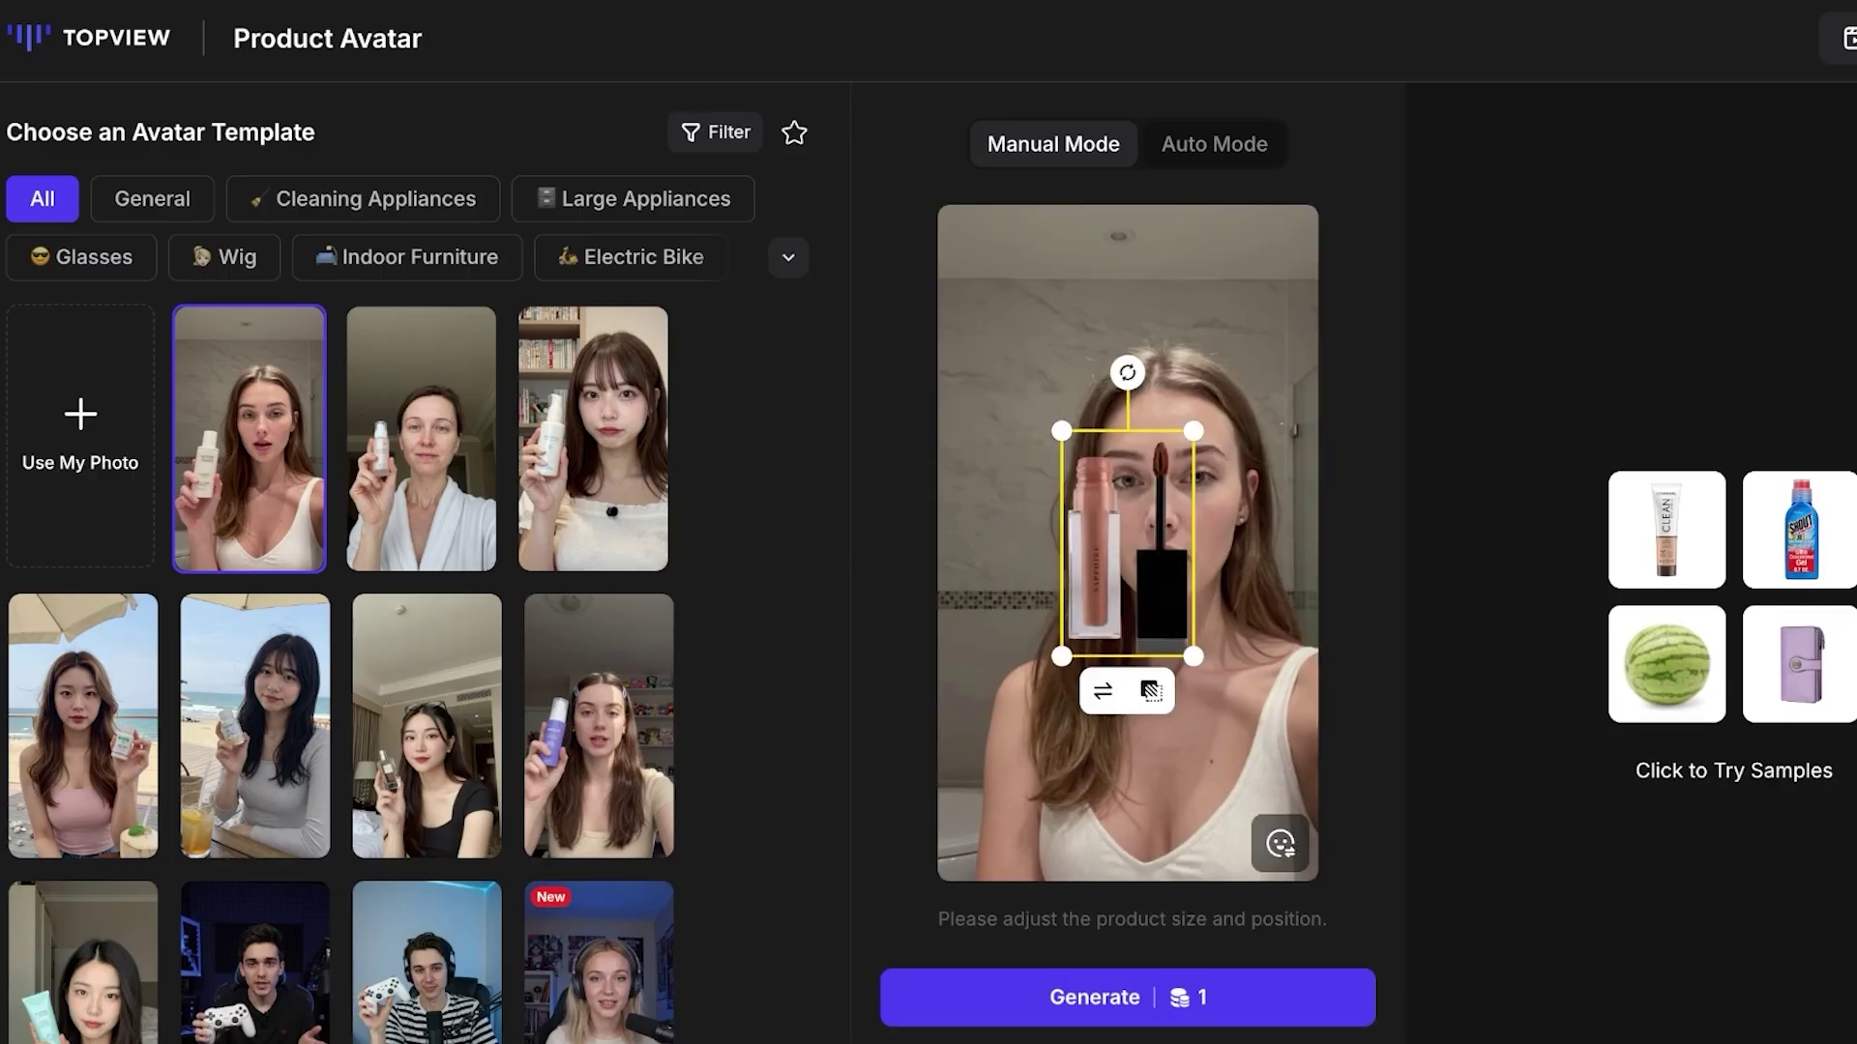
{"action": "left_click_drag", "start_coordinate": [1193, 431], "coordinate": [1160, 488]}
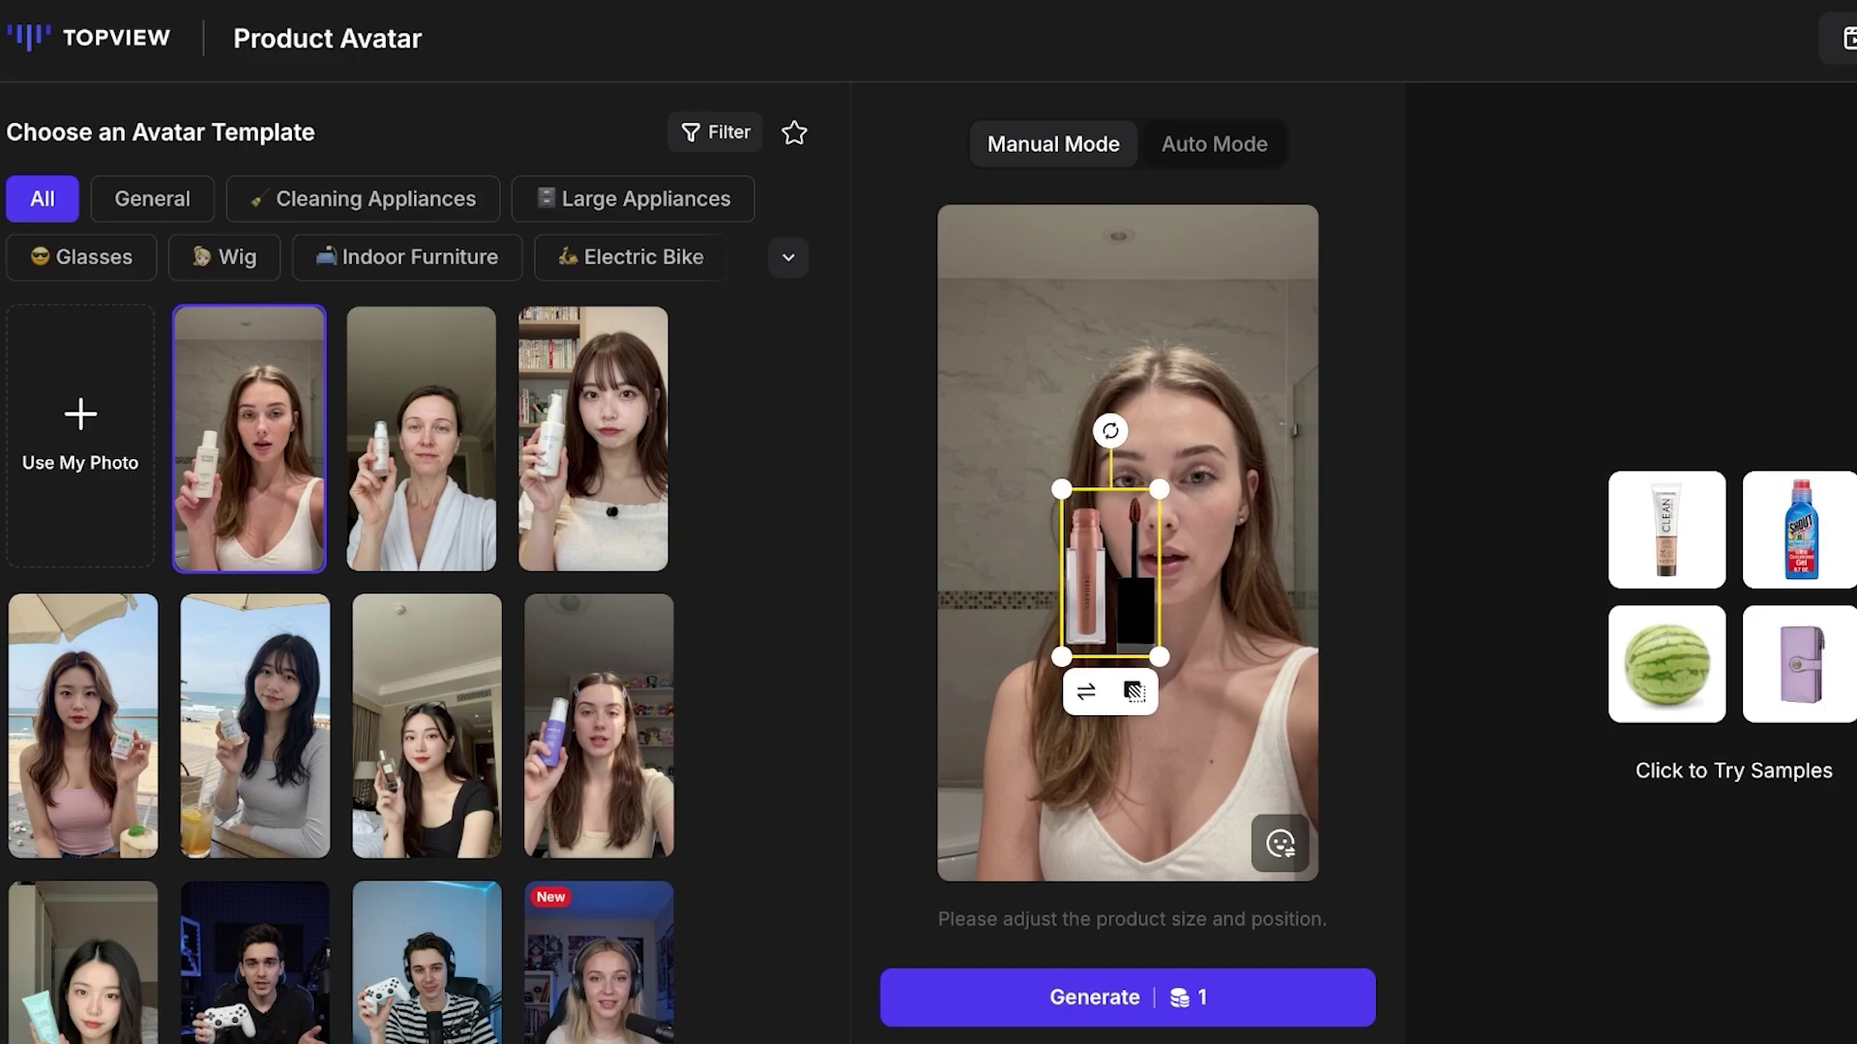
{"action": "left_click_drag", "start_coordinate": [1160, 572], "coordinate": [1027, 568]}
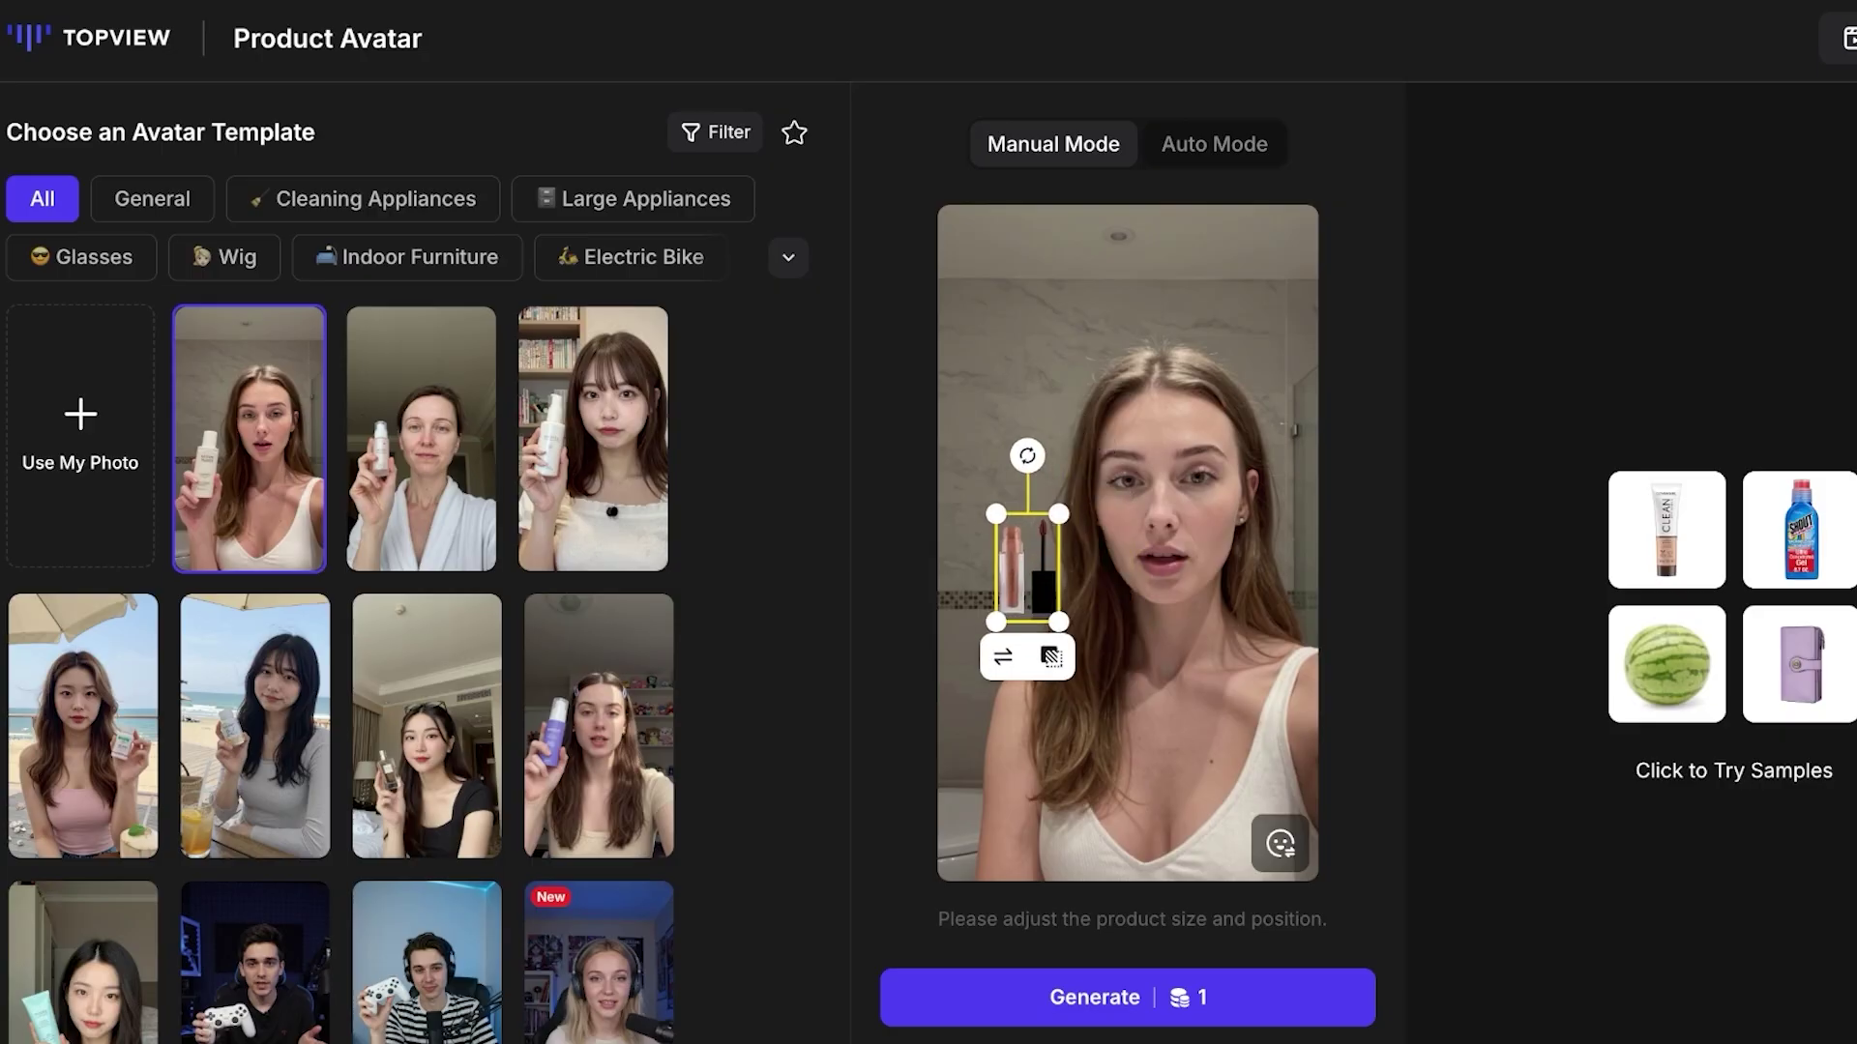
Step: Generate the avatar images with the lip gloss and preview both results at full size
{"action": "left_click", "coordinate": [1127, 997]}
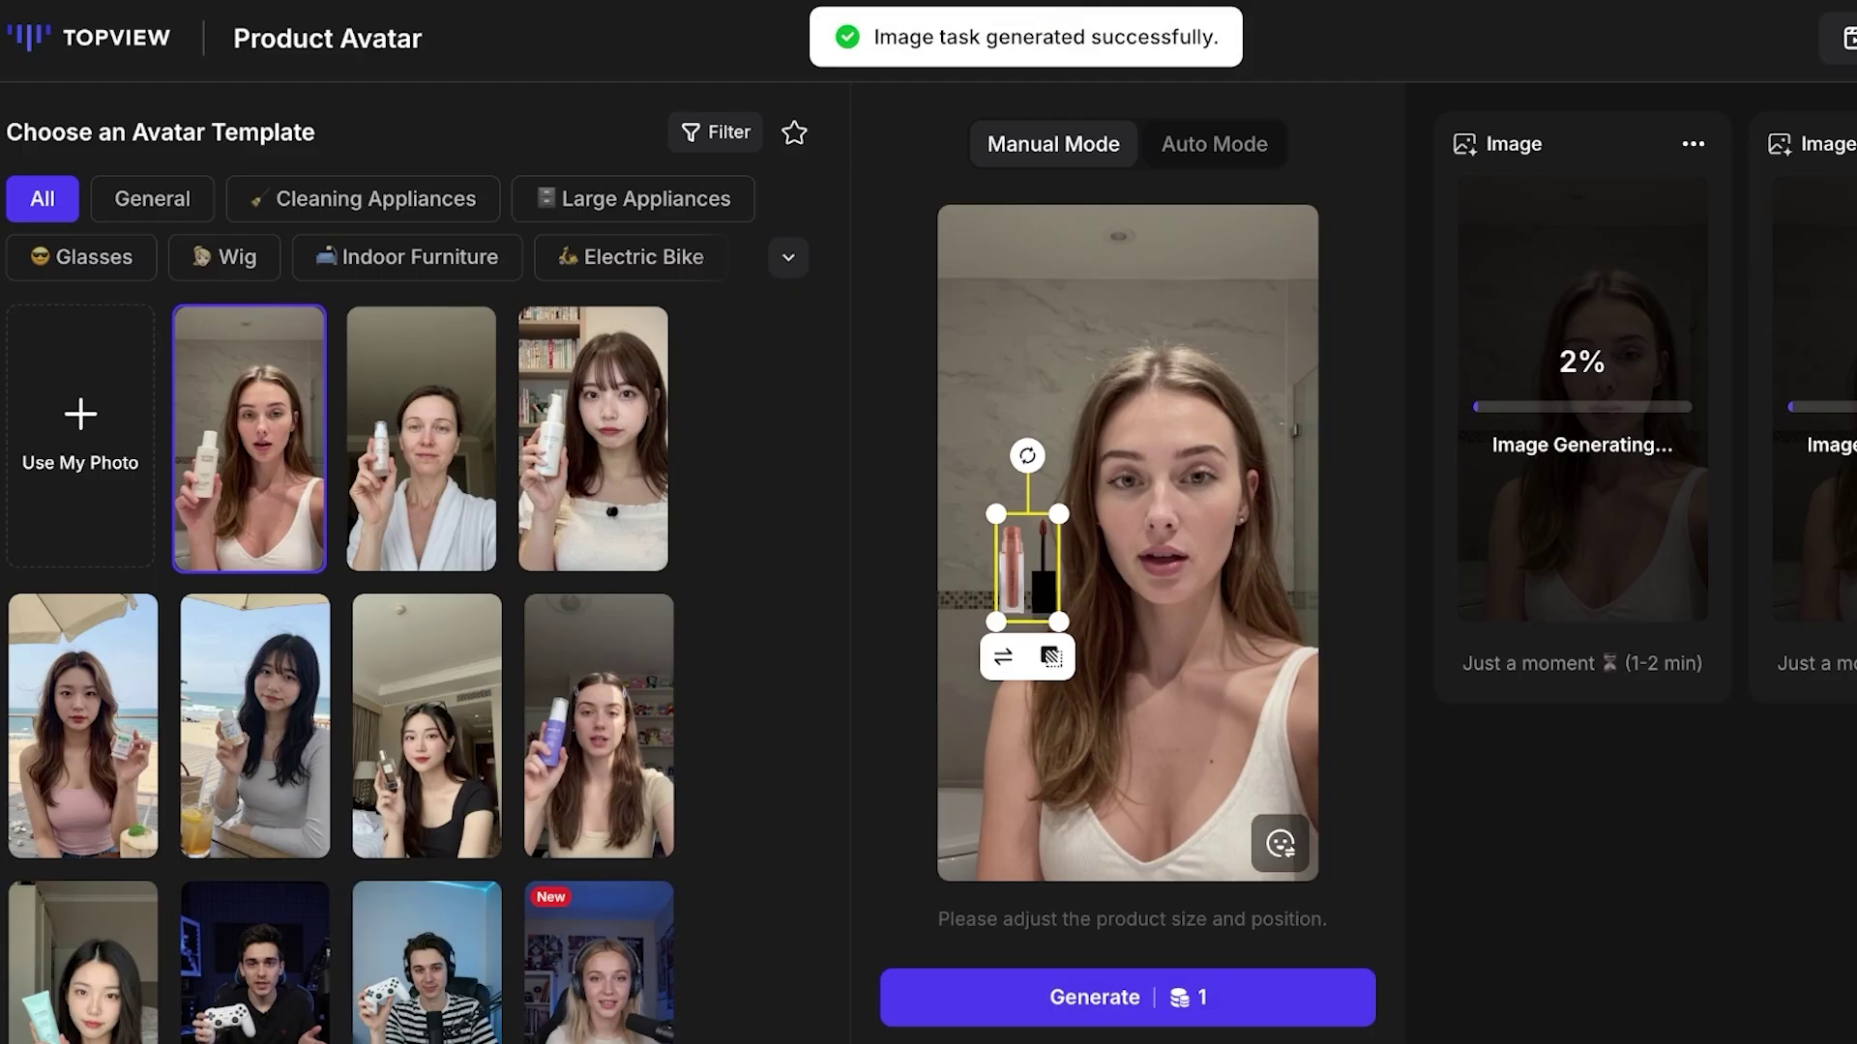
{"action": "mouse_move", "coordinate": [1279, 844]}
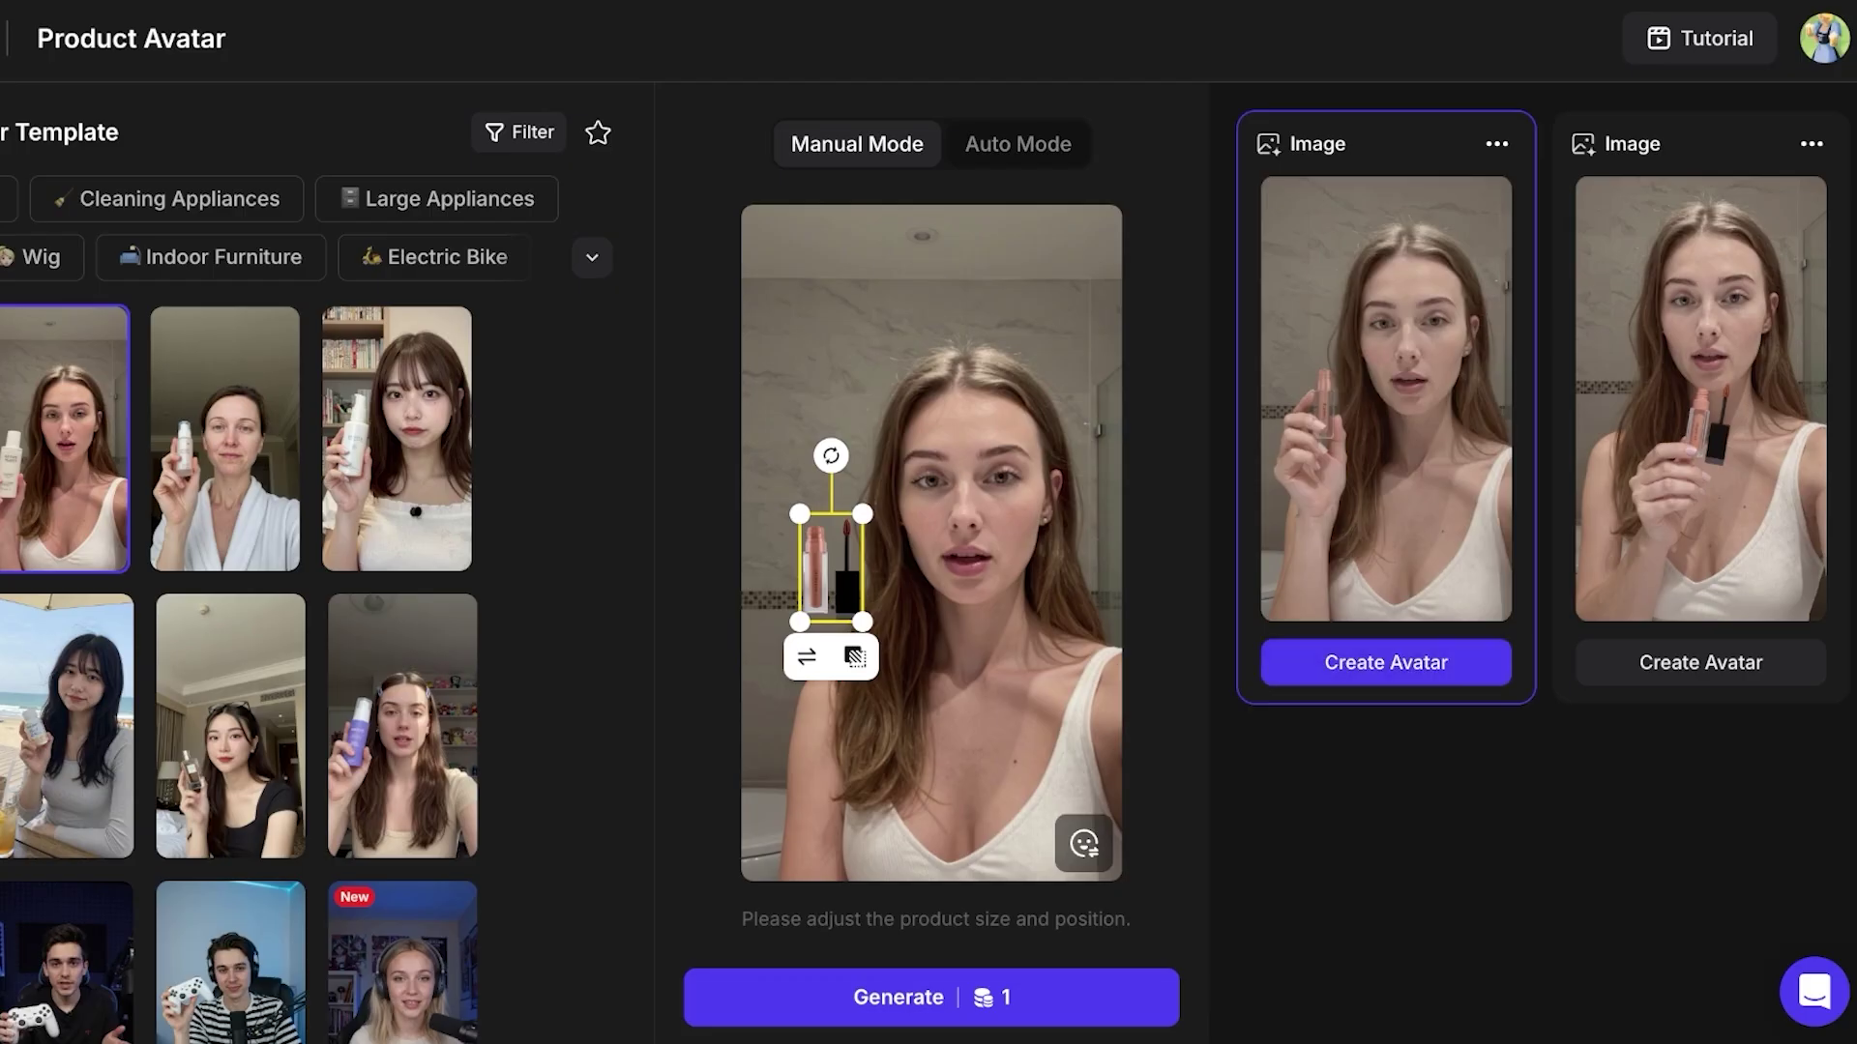
{"action": "left_click", "coordinate": [1385, 399]}
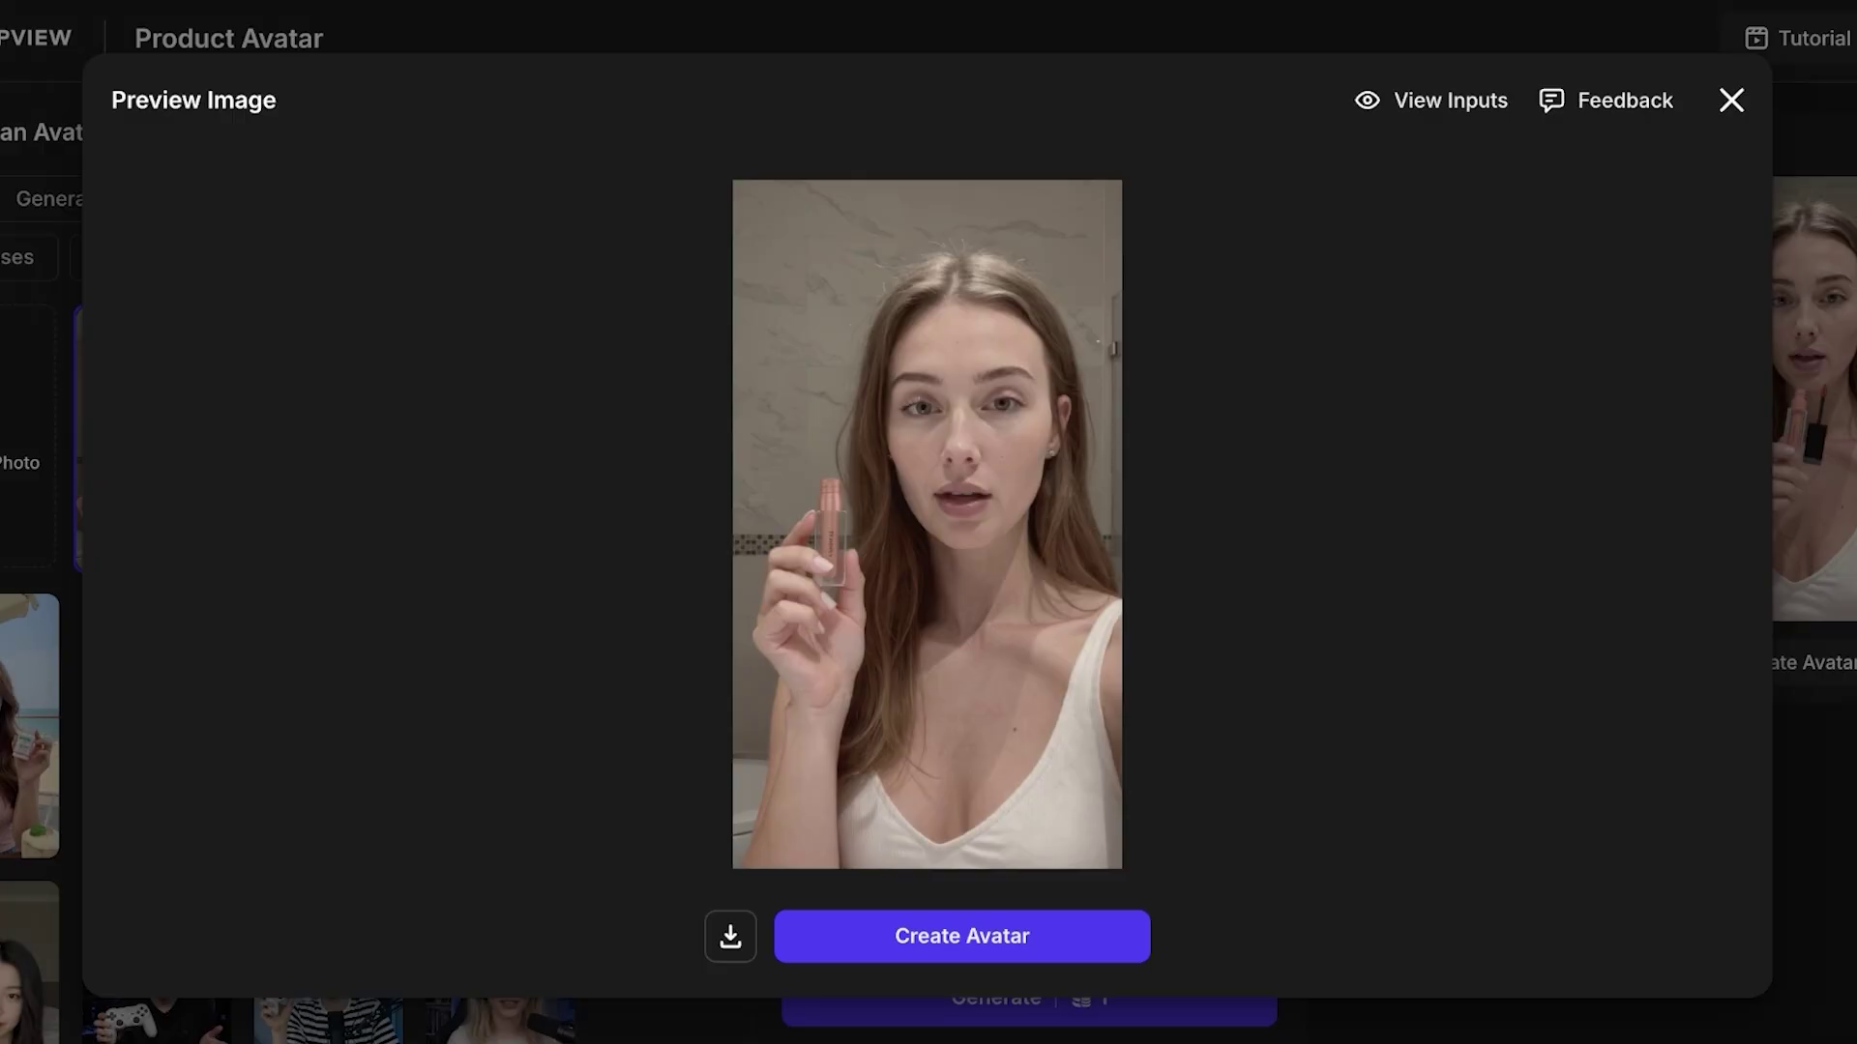
{"action": "left_click", "coordinate": [1730, 100]}
{"action": "left_click", "coordinate": [1764, 398]}
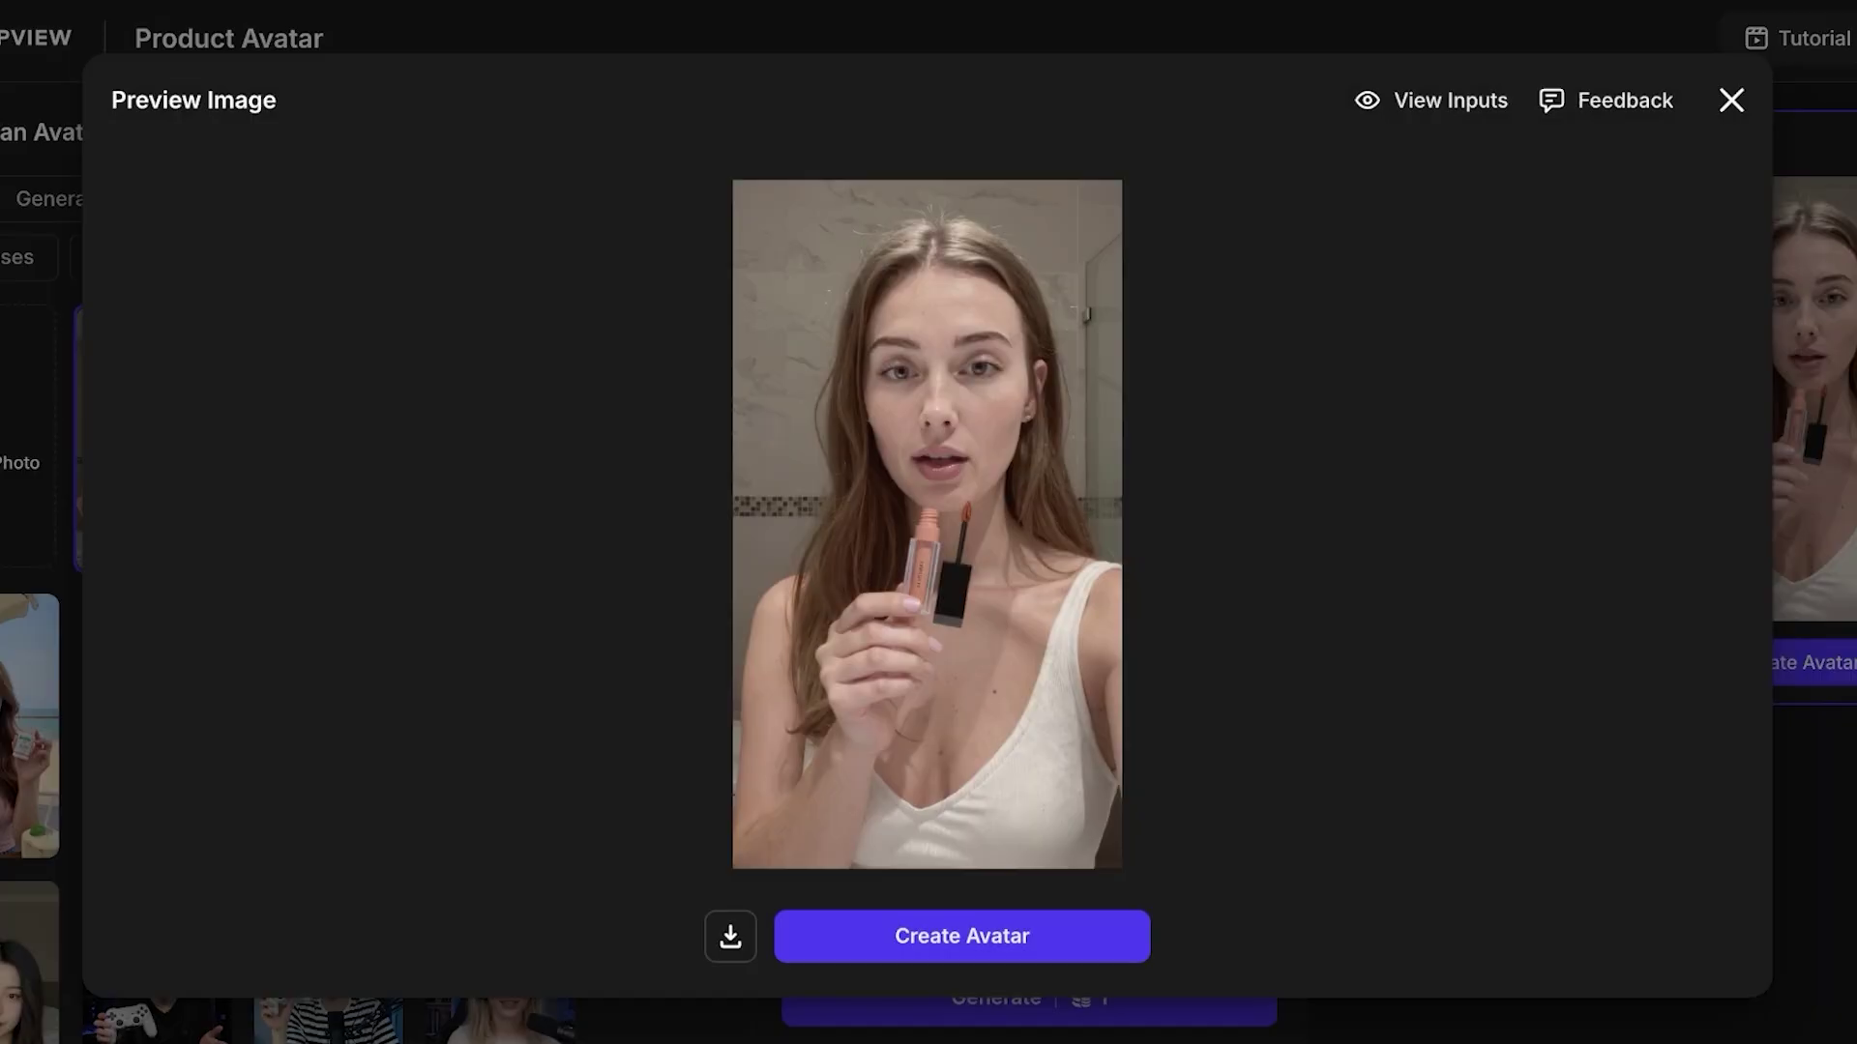
Step: Start avatar creation from the result holding the lip gloss beside her hair, view the audio import option, and return to Text to audio
{"action": "left_click", "coordinate": [1731, 100]}
{"action": "left_click", "coordinate": [1489, 397]}
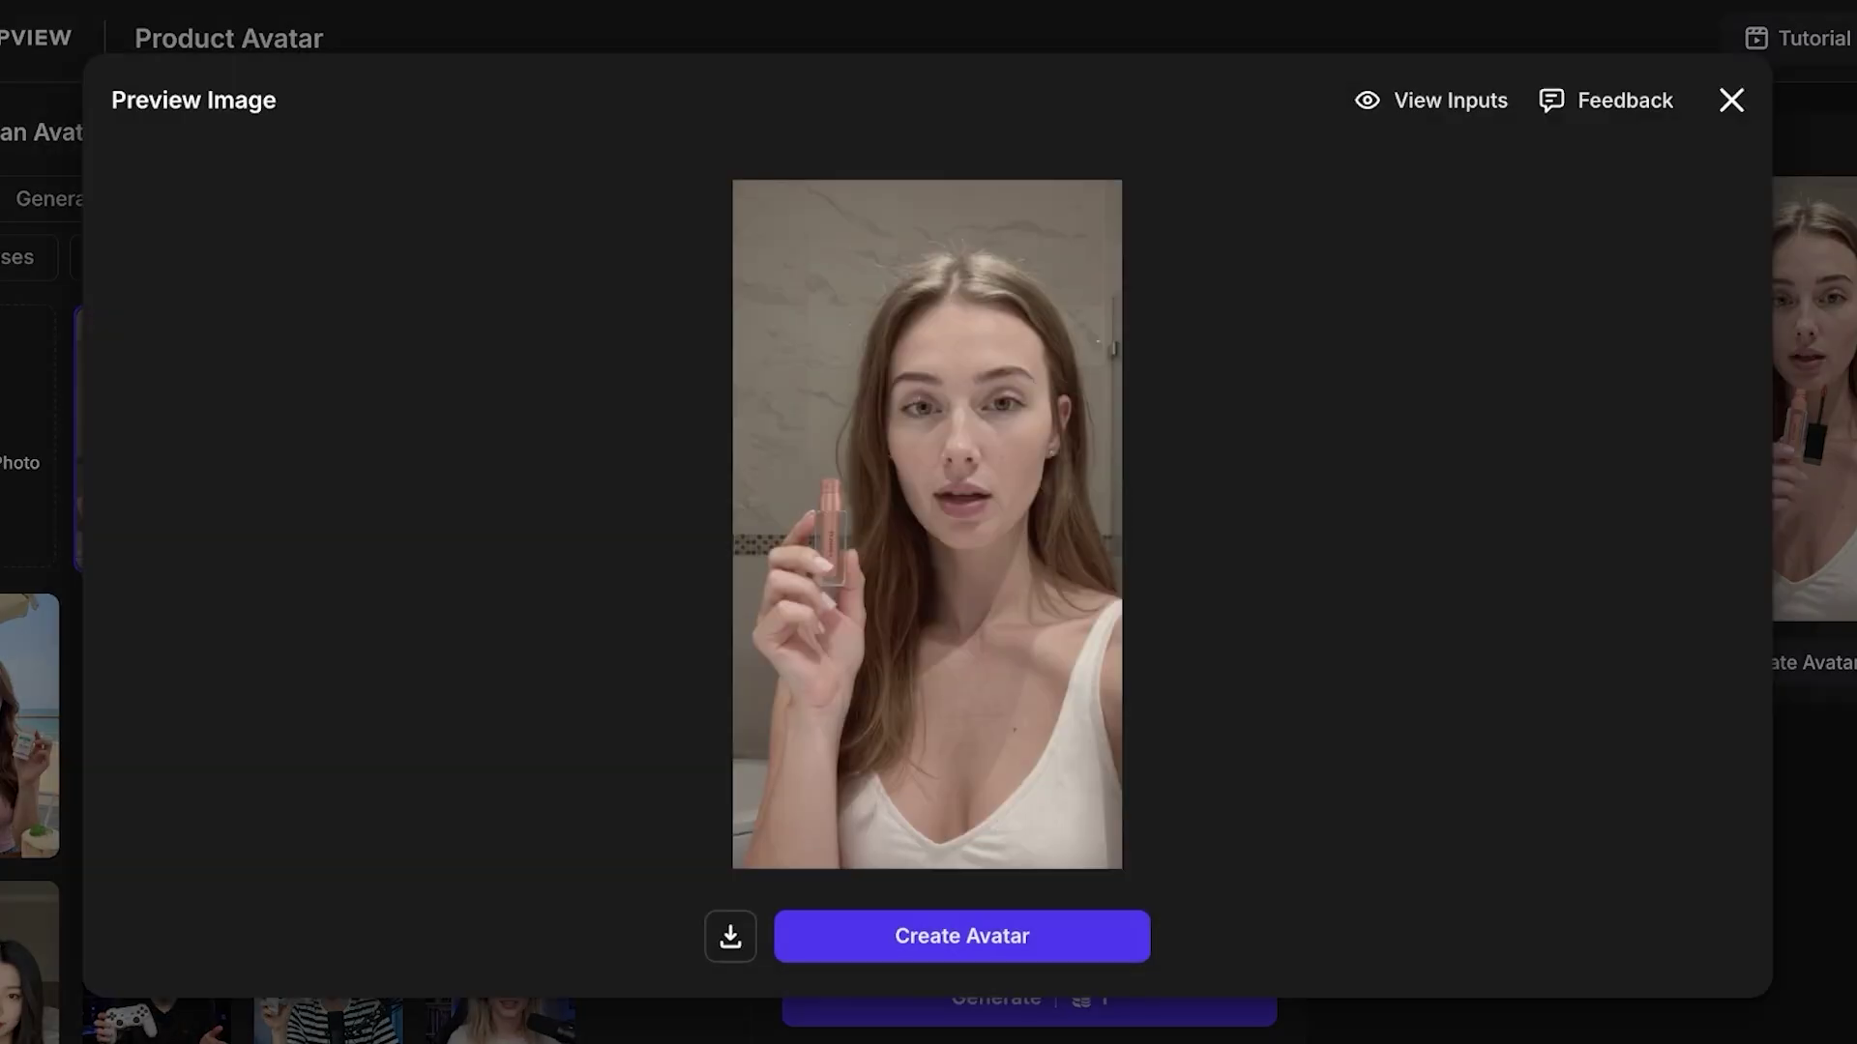
{"action": "left_click", "coordinate": [962, 936]}
{"action": "left_click", "coordinate": [1015, 320]}
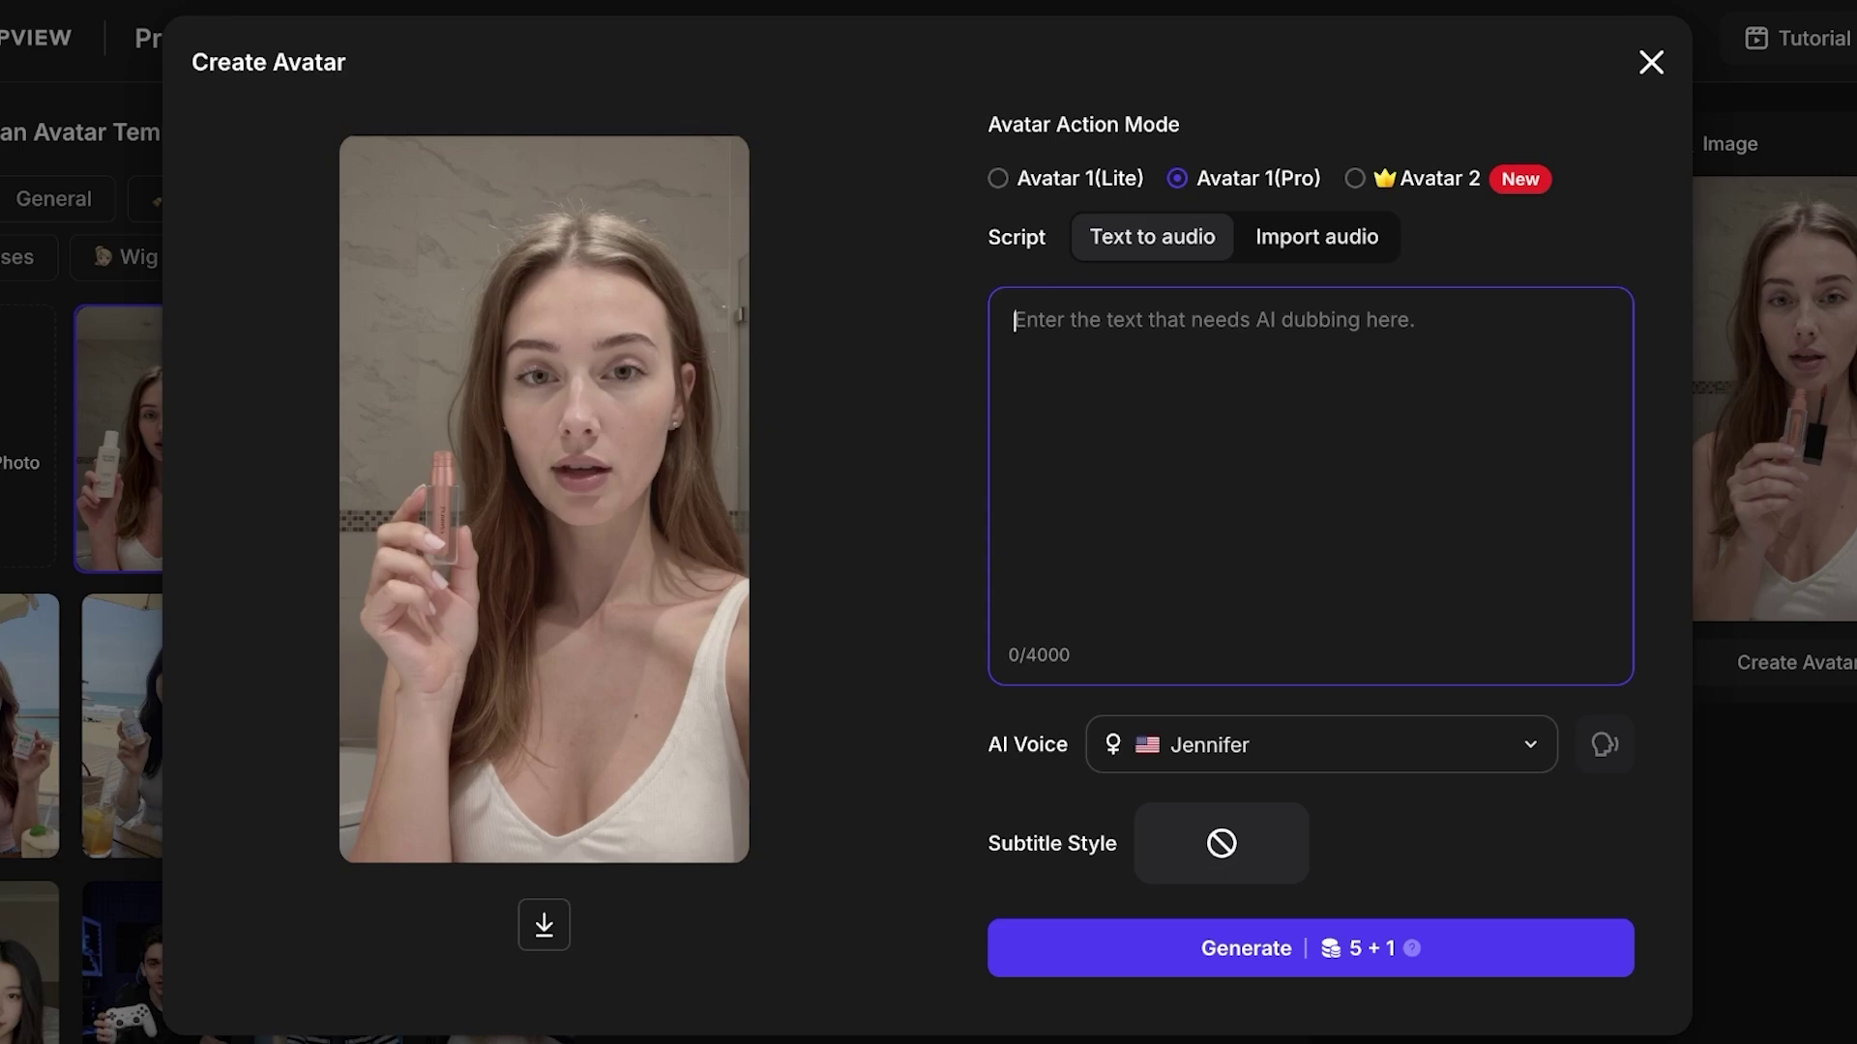
{"action": "left_click", "coordinate": [1317, 237]}
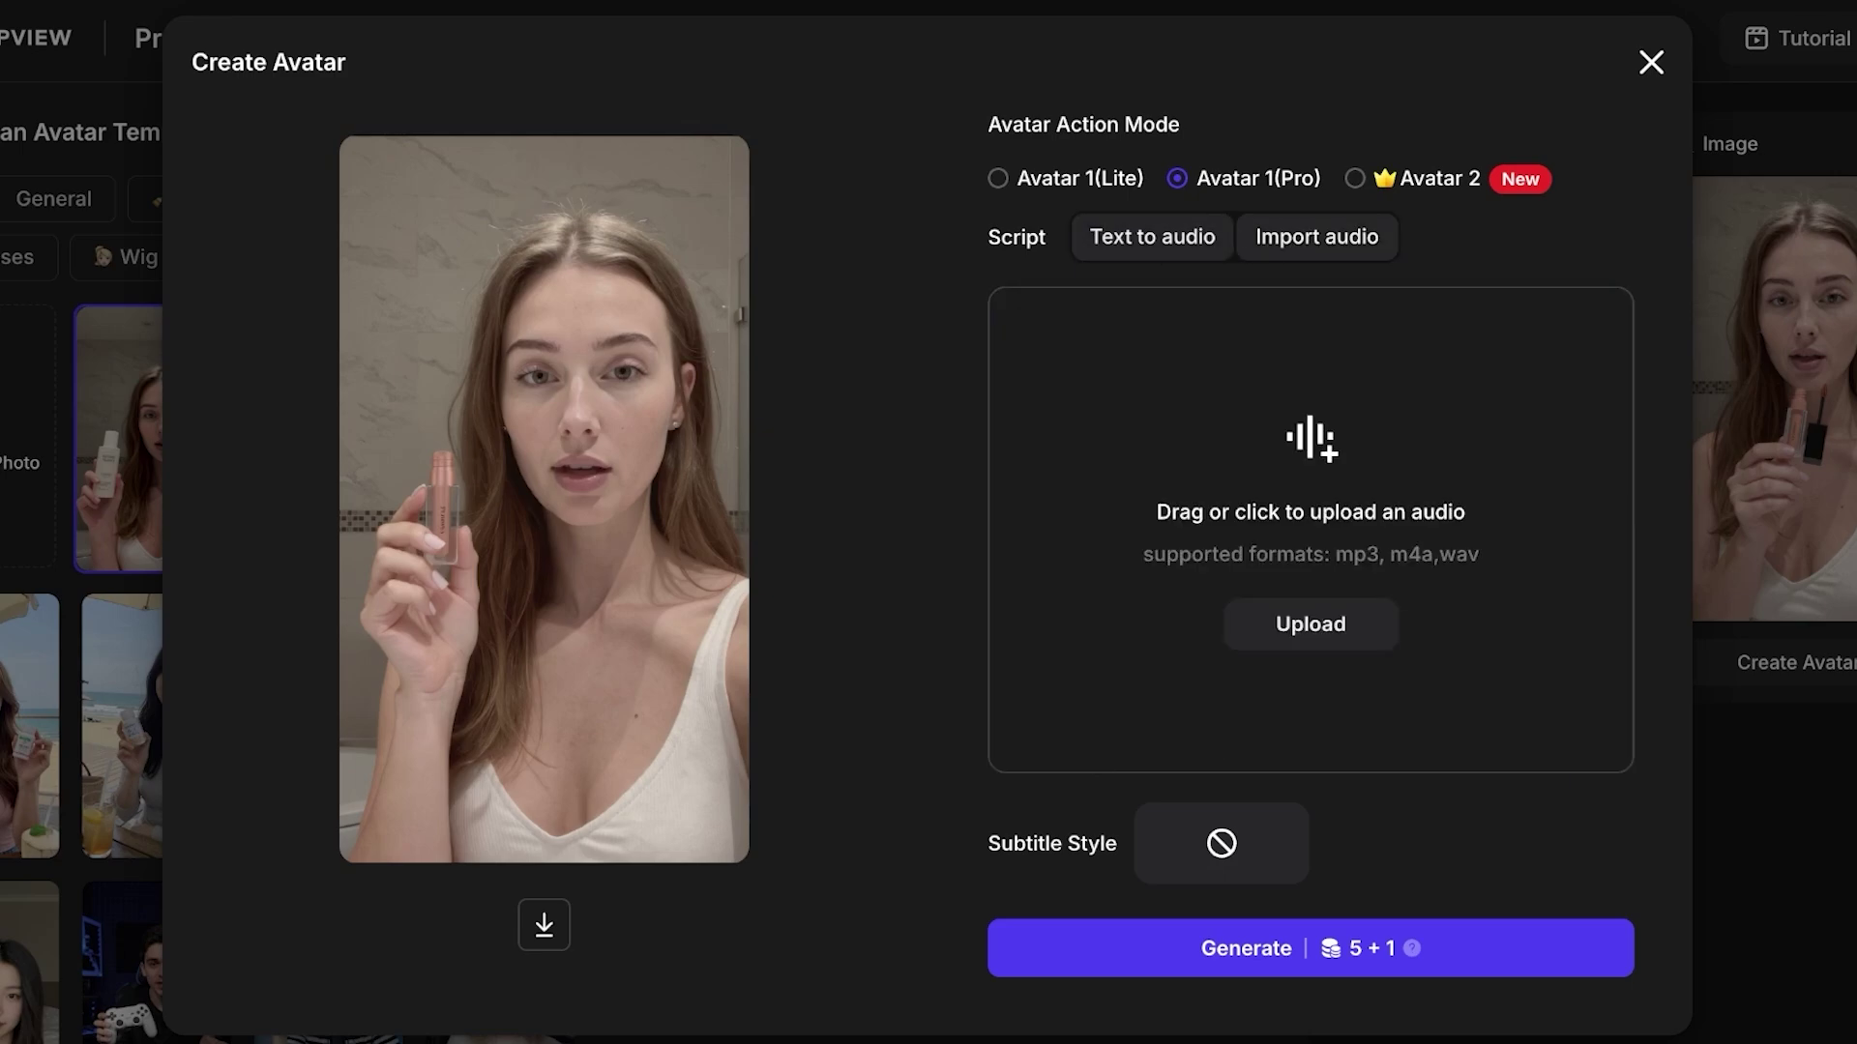
{"action": "left_click", "coordinate": [1150, 236]}
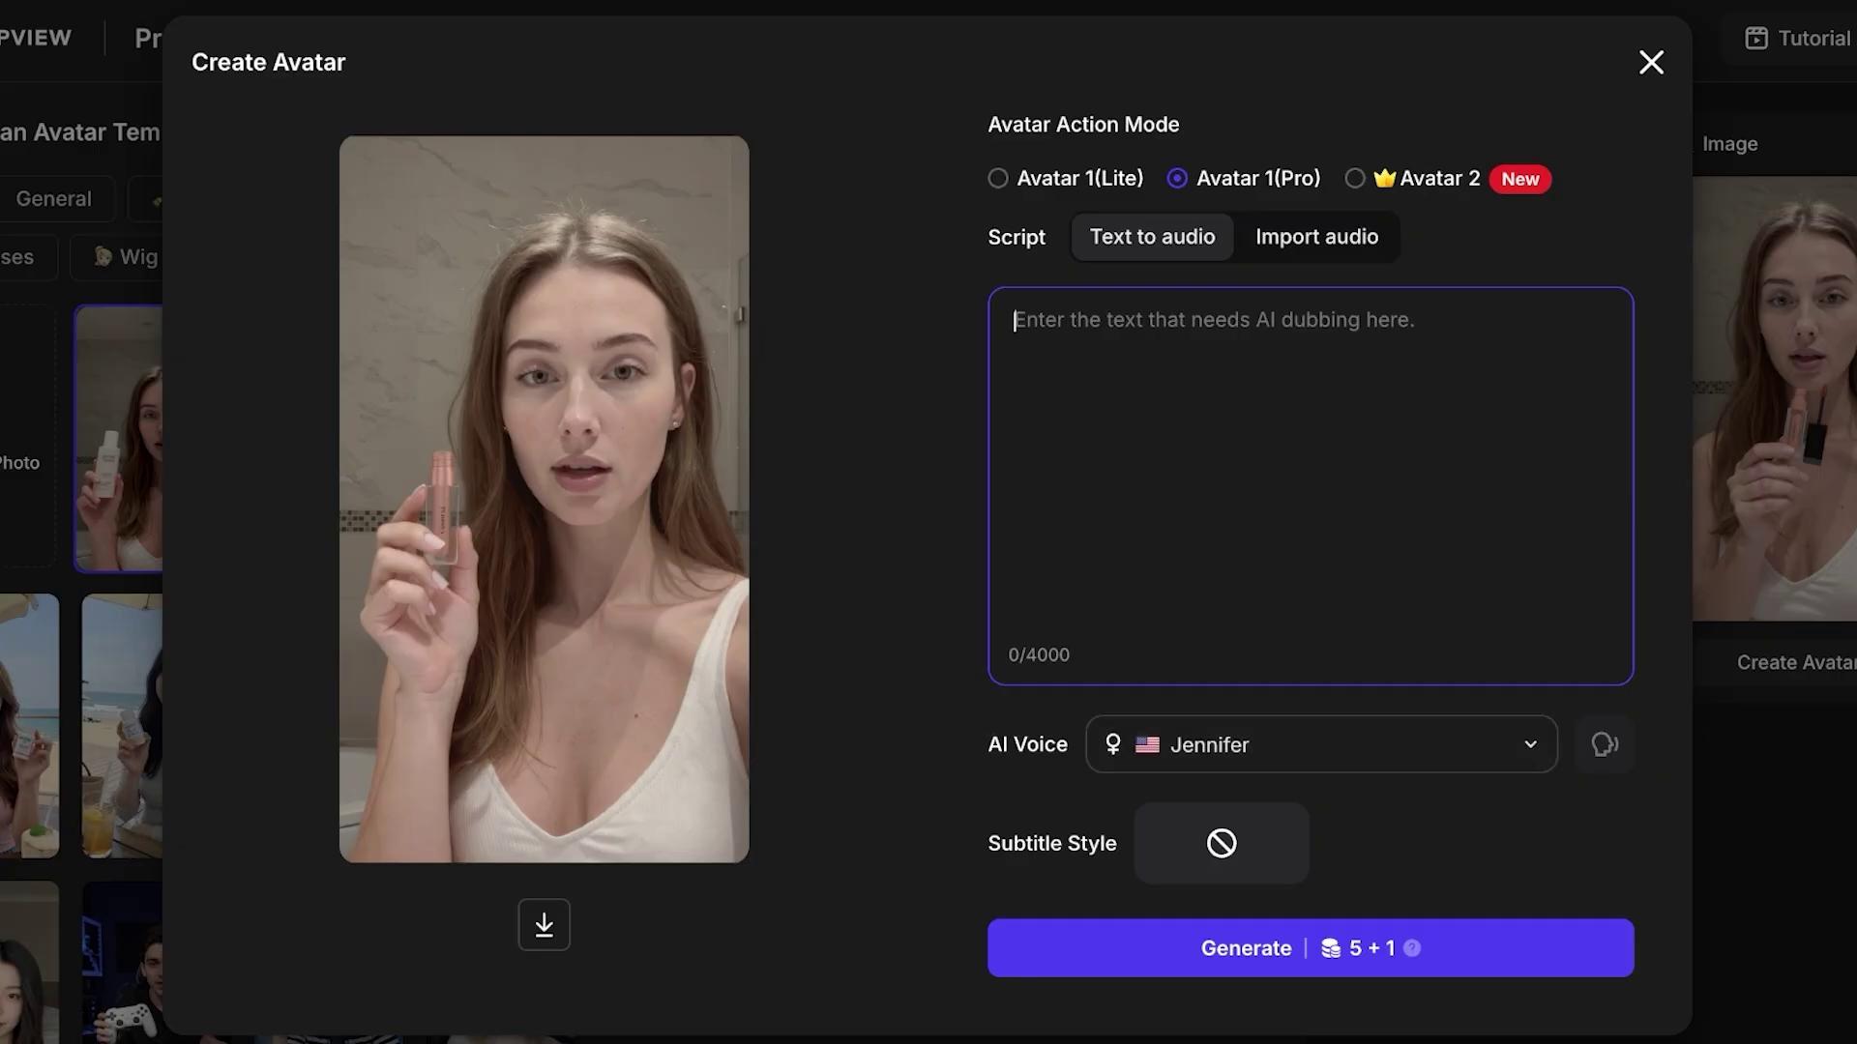
Step: Browse the public AI voices and set the avatar's voice to Violet, the young female ugc voice with an American accent
{"action": "left_click", "coordinate": [1320, 743]}
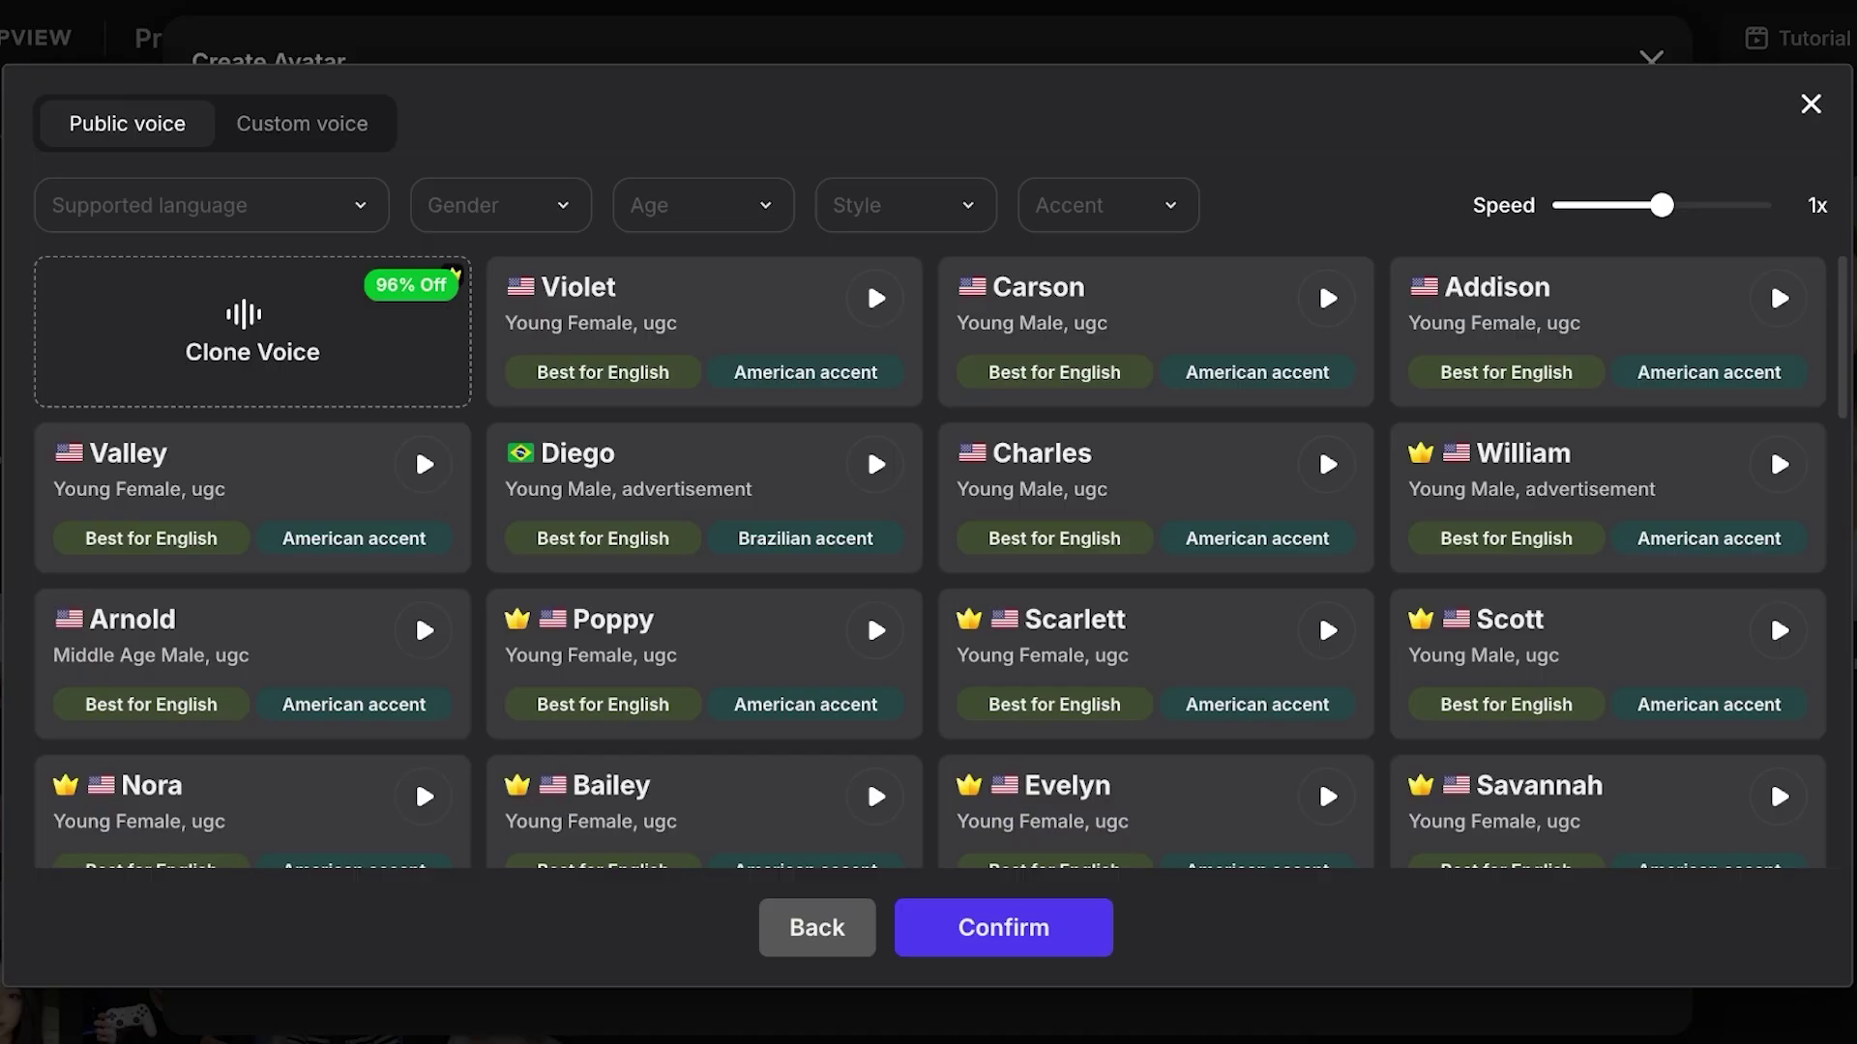
{"action": "scroll", "coordinate": [928, 561], "scroll_direction": "down", "scroll_amount": 2}
{"action": "scroll", "coordinate": [929, 561], "scroll_direction": "down", "scroll_amount": 5}
{"action": "scroll", "coordinate": [929, 561], "scroll_direction": "up", "scroll_amount": 8}
{"action": "left_click", "coordinate": [703, 332]}
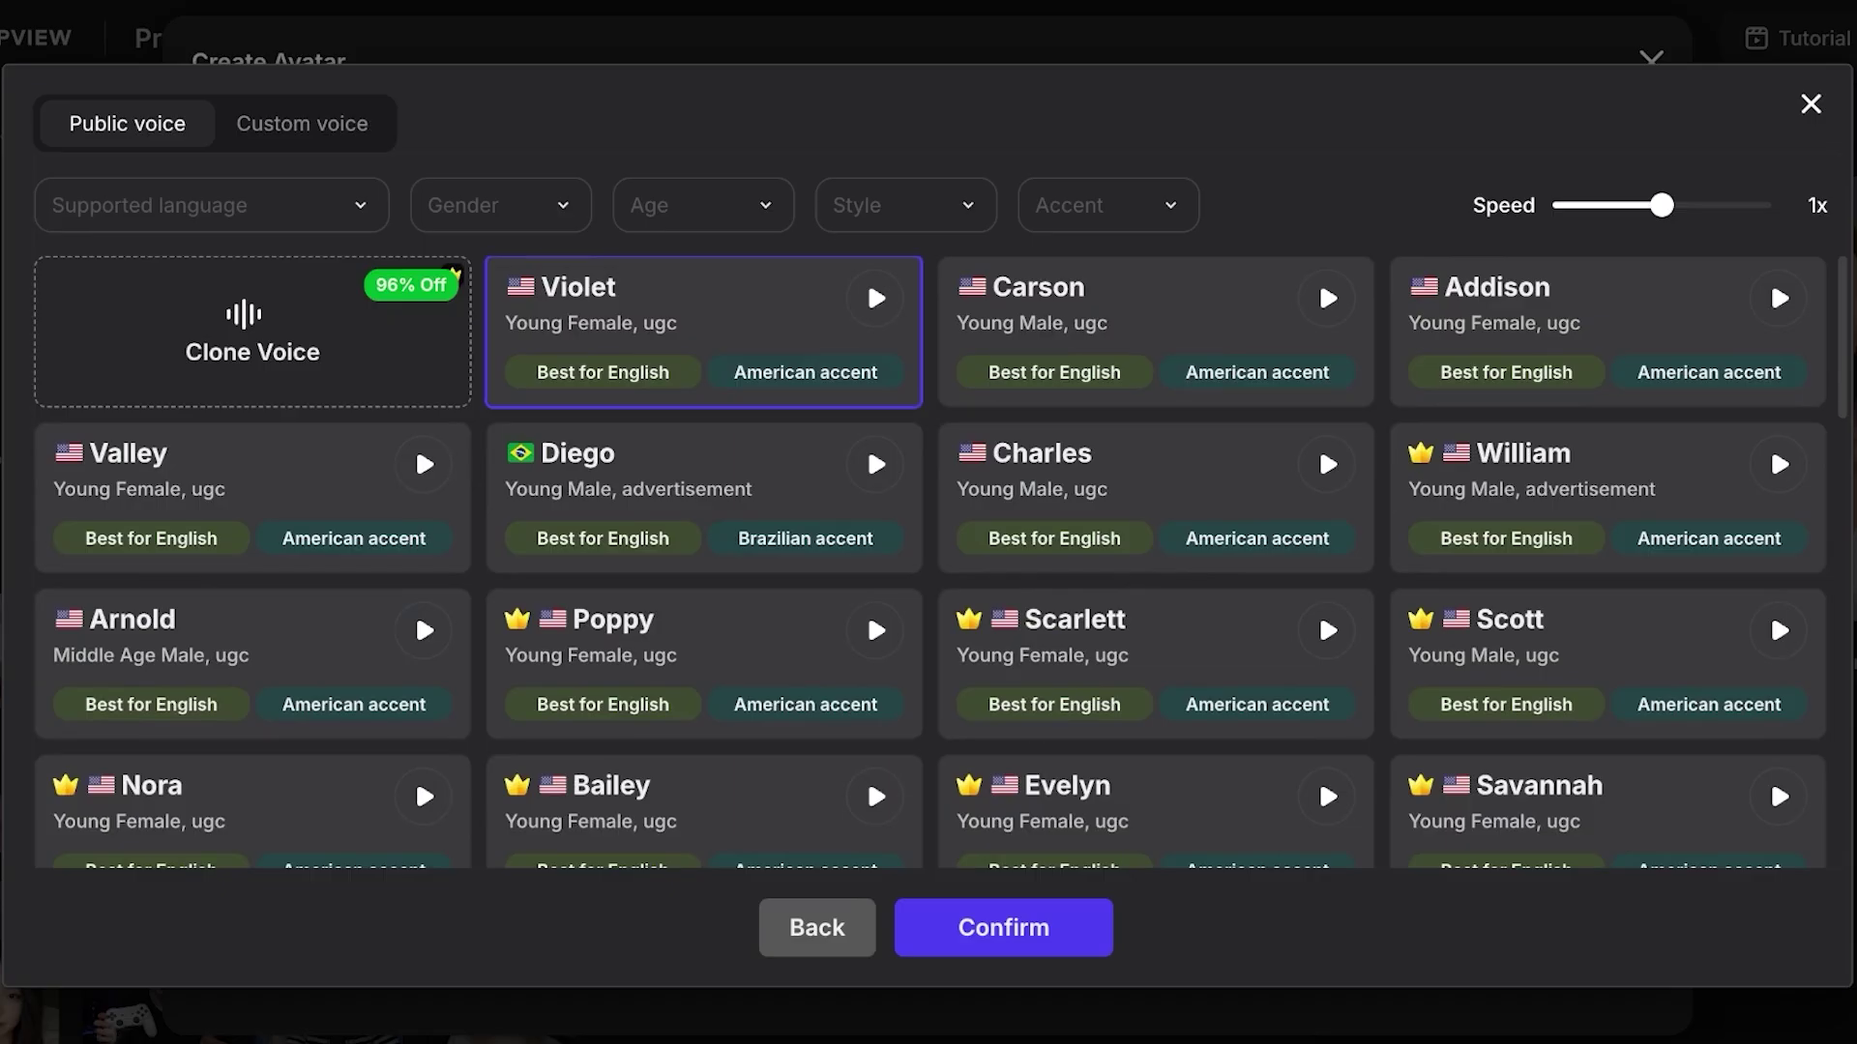
{"action": "left_click", "coordinate": [1003, 928]}
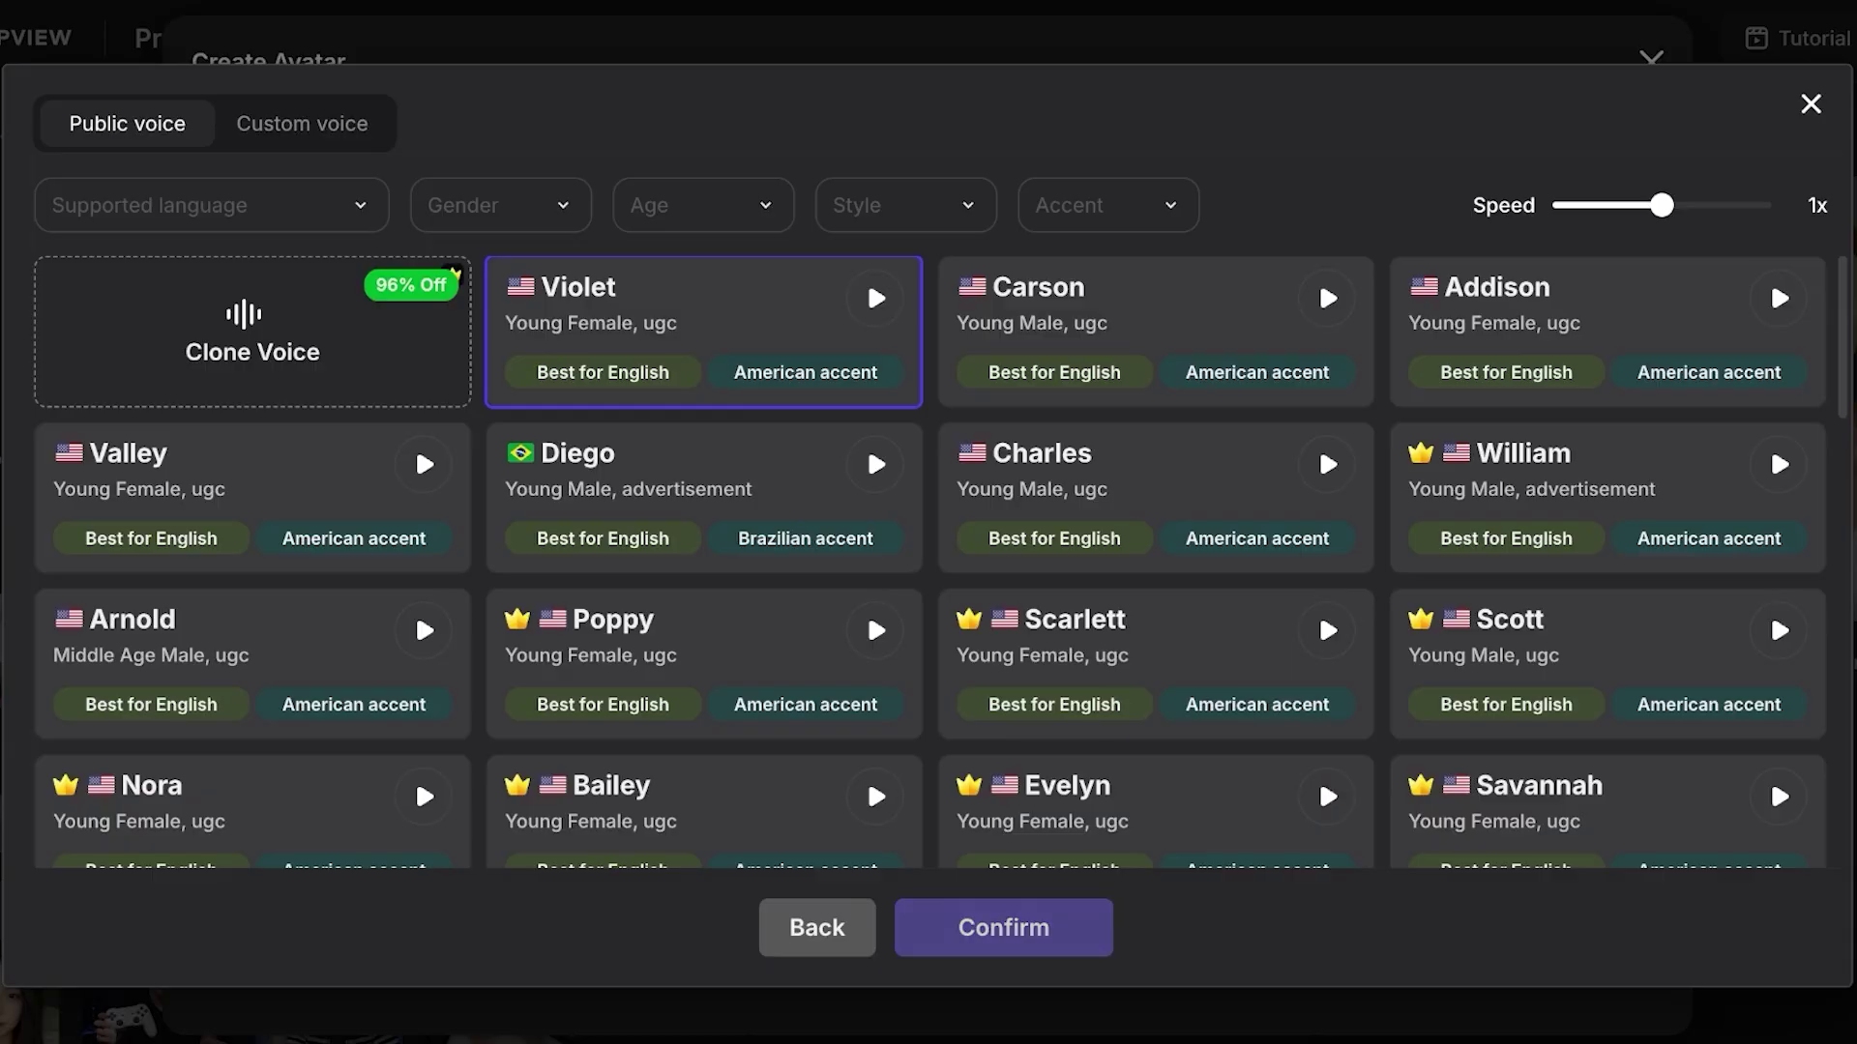
{"action": "left_click", "coordinate": [1003, 927]}
Step: Enter the dubbing script "This has been my favourite lipstick for the past year its the perfect nude color!"
{"action": "left_click", "coordinate": [1014, 320]}
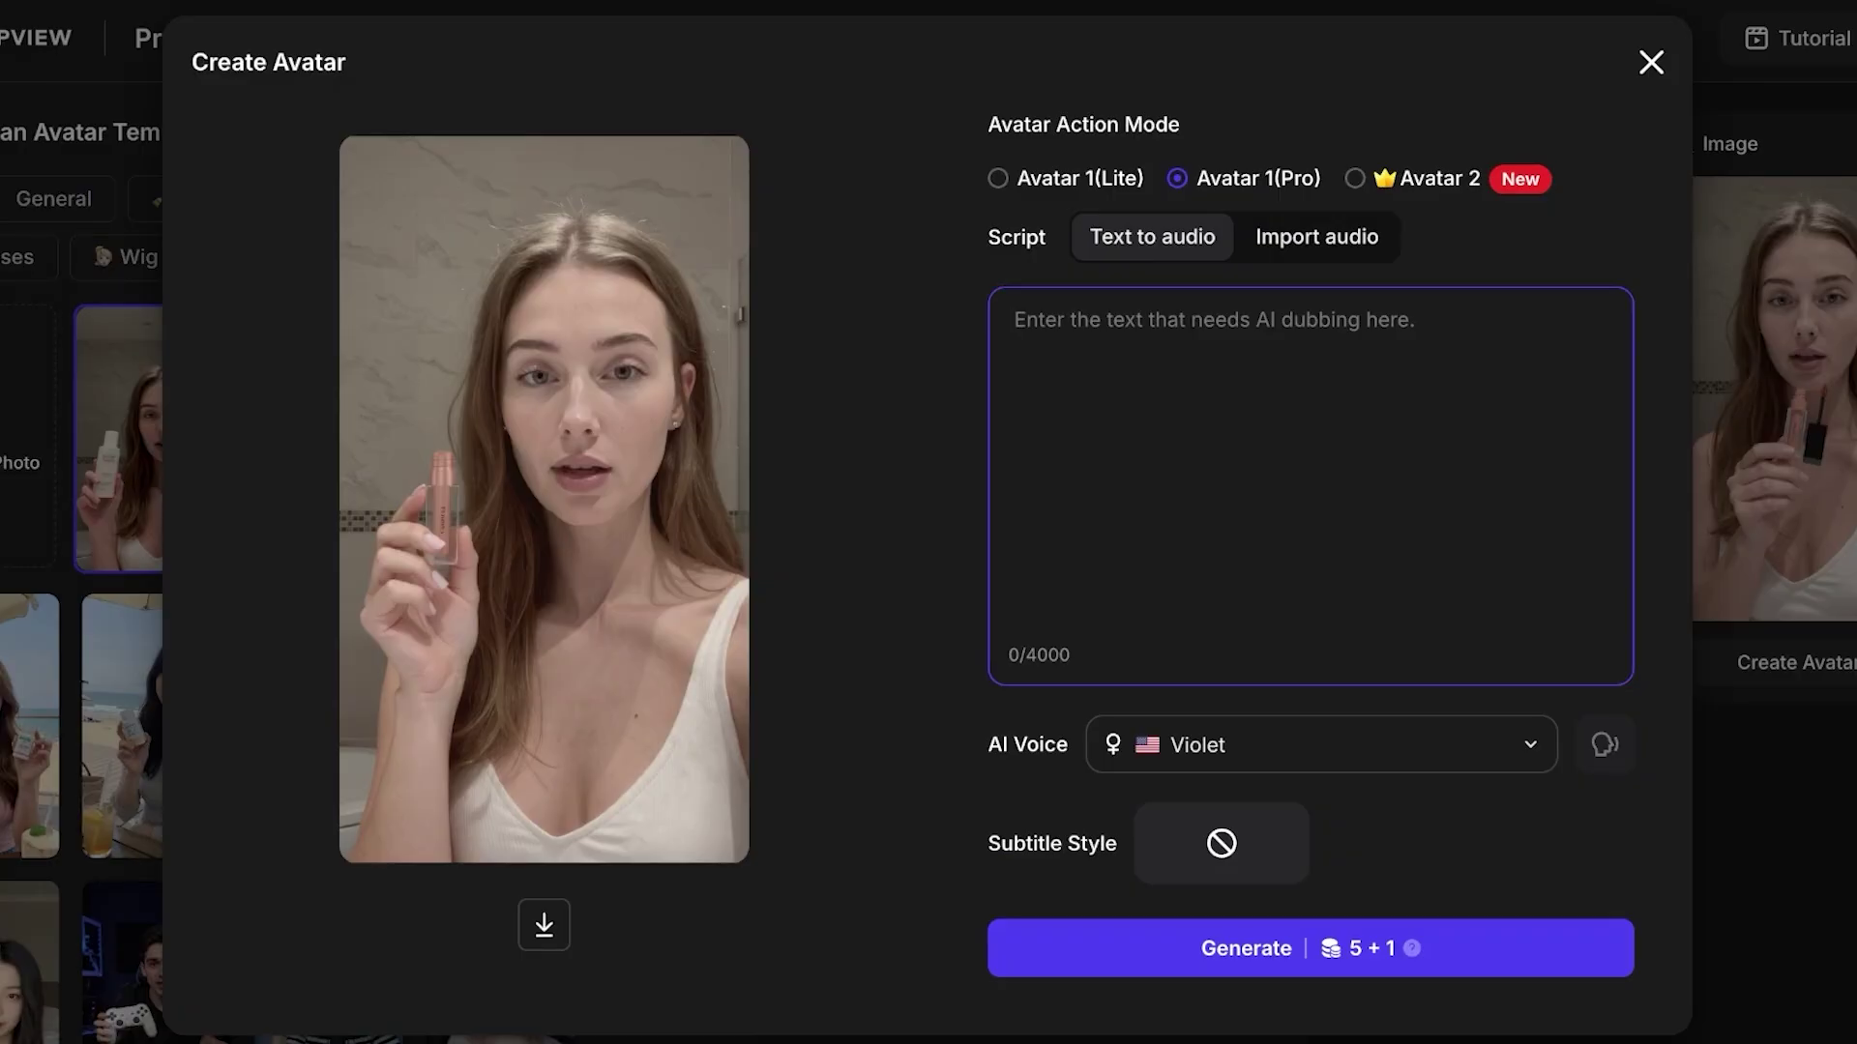
{"action": "type", "text": "This has "}
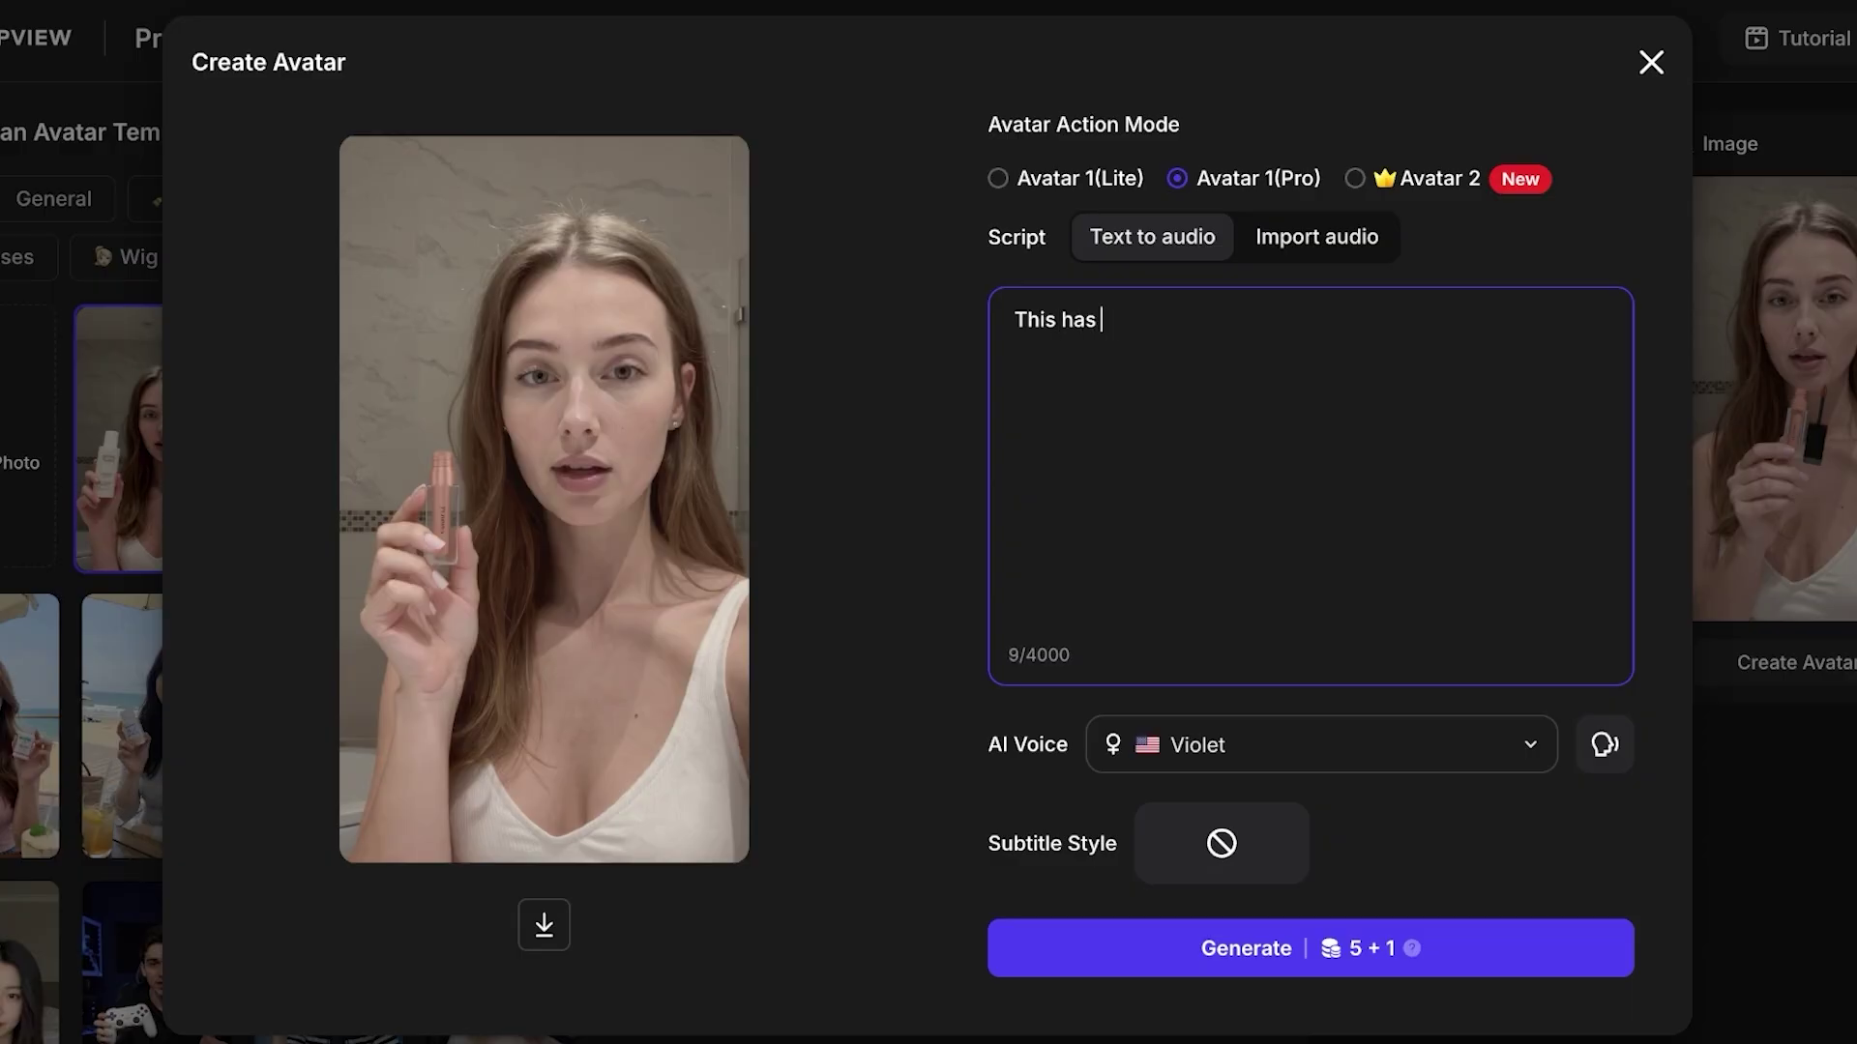
{"action": "type", "text": "been my favourite "}
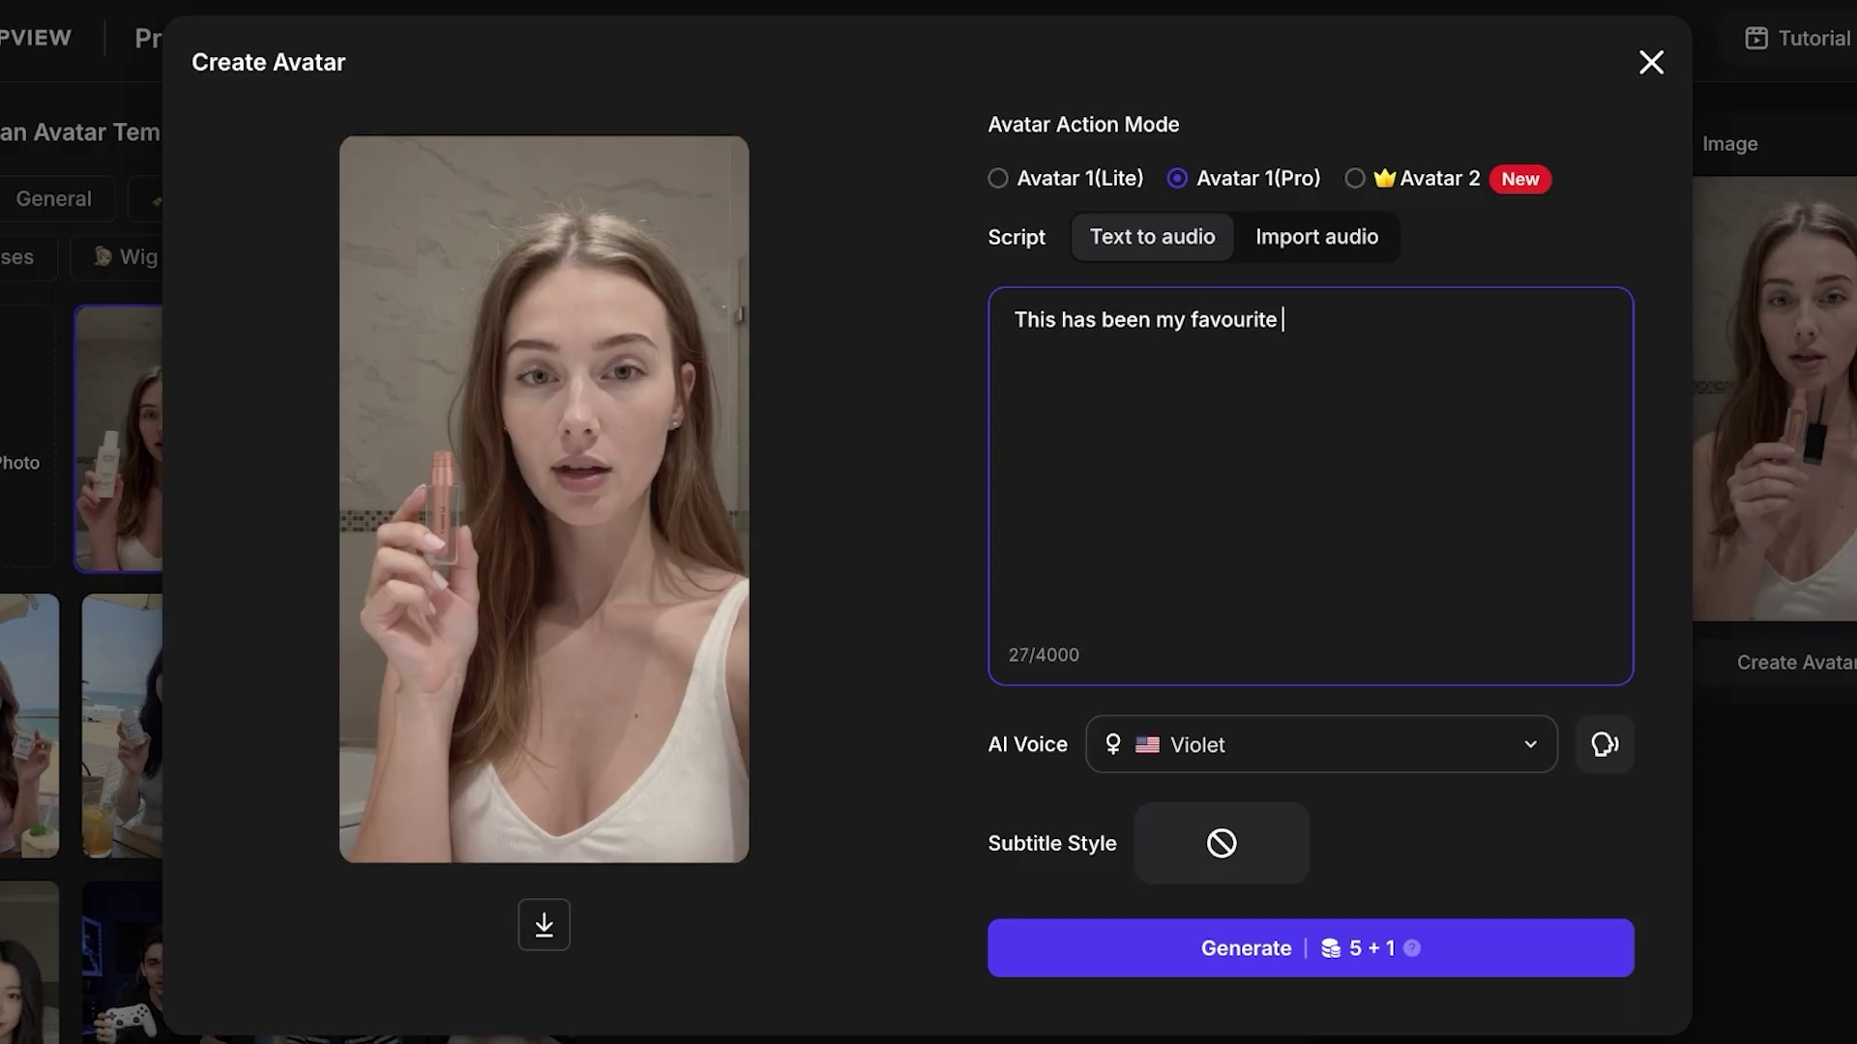
{"action": "type", "text": "lipstick for the past year it s"}
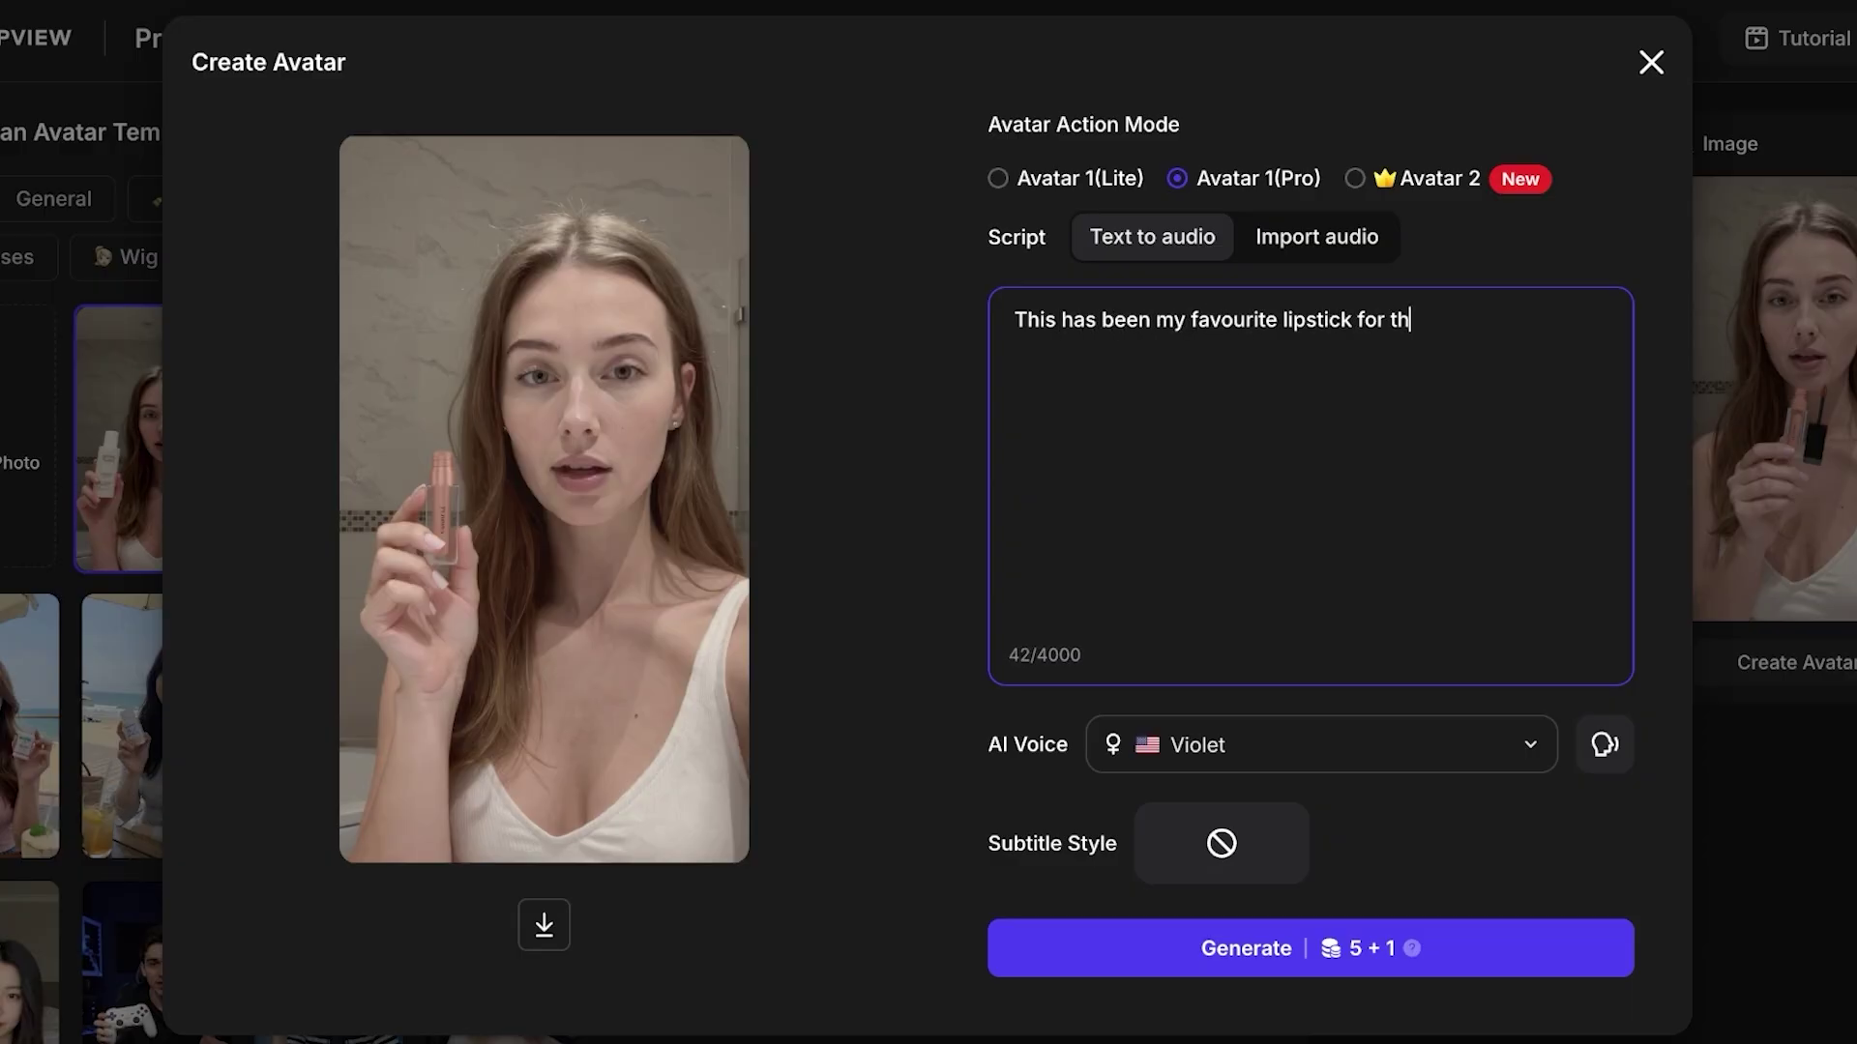
{"action": "key", "text": "BackSpace"}
{"action": "key", "text": "BackSpace"}
{"action": "type", "text": "s the perf"}
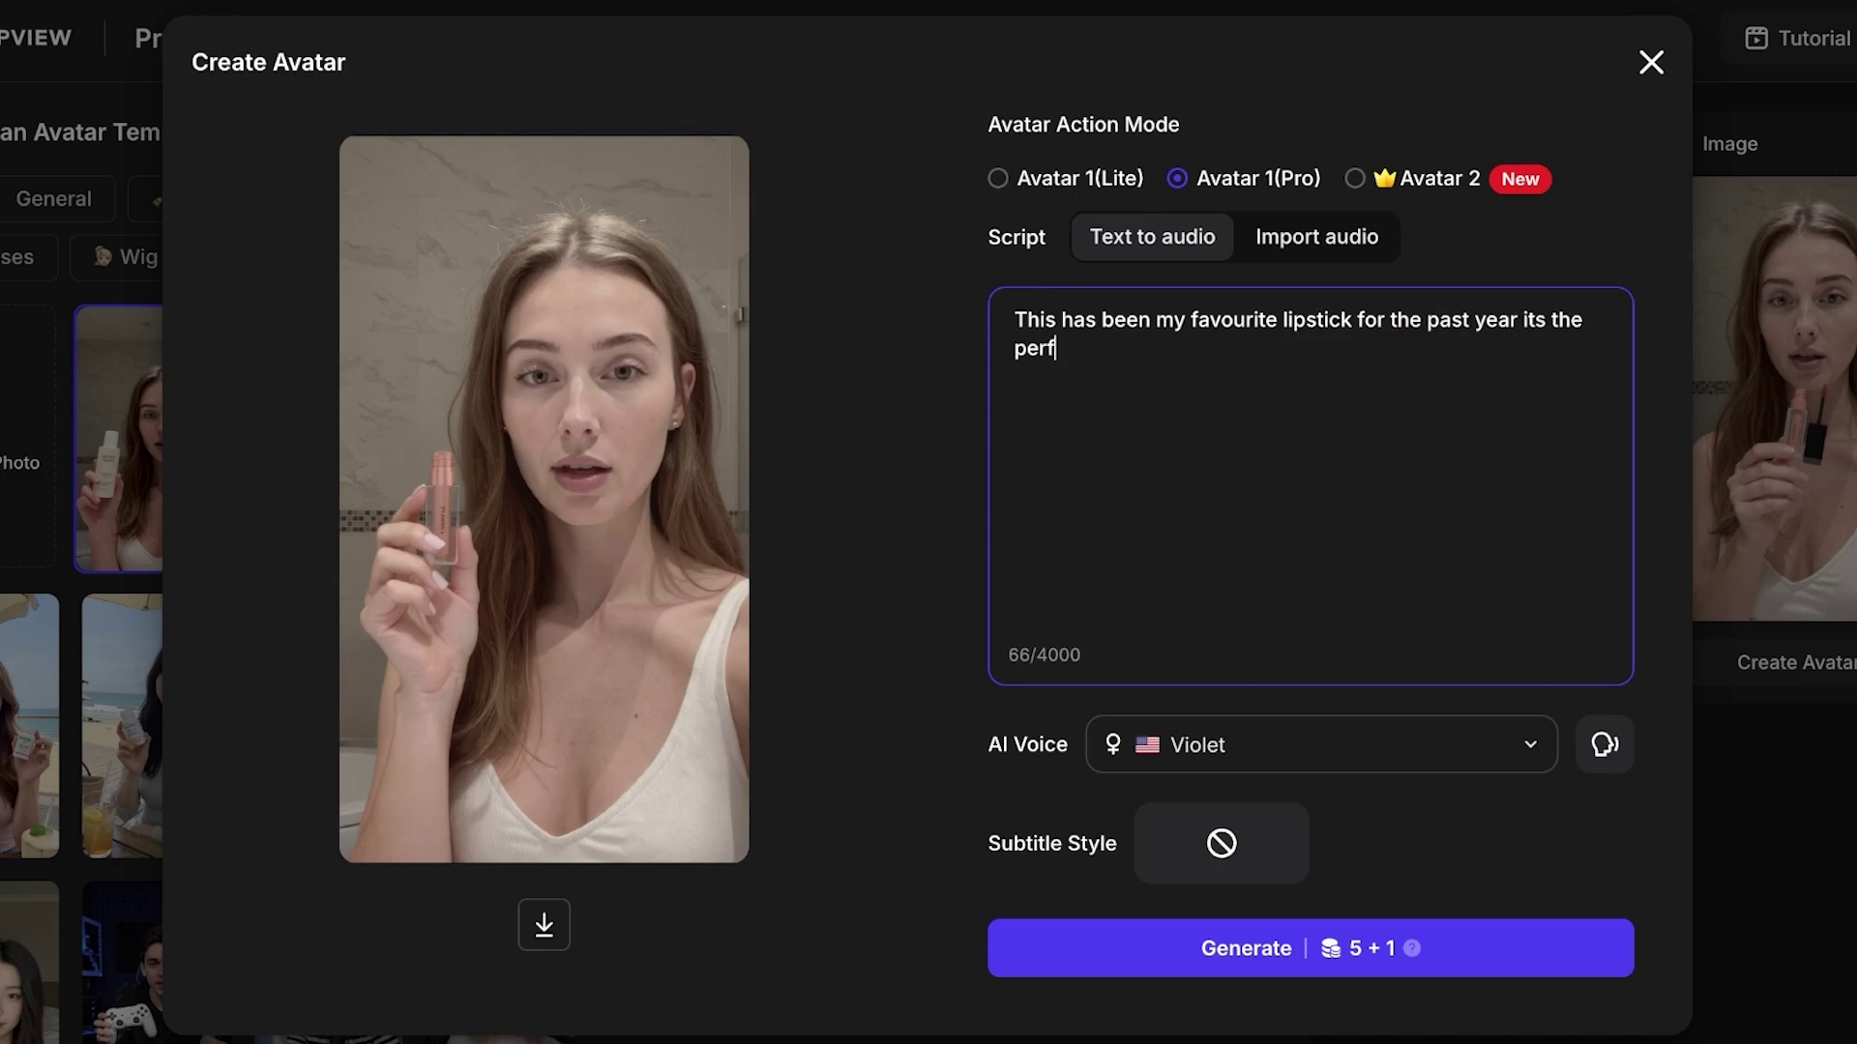
{"action": "type", "text": "ect nude "}
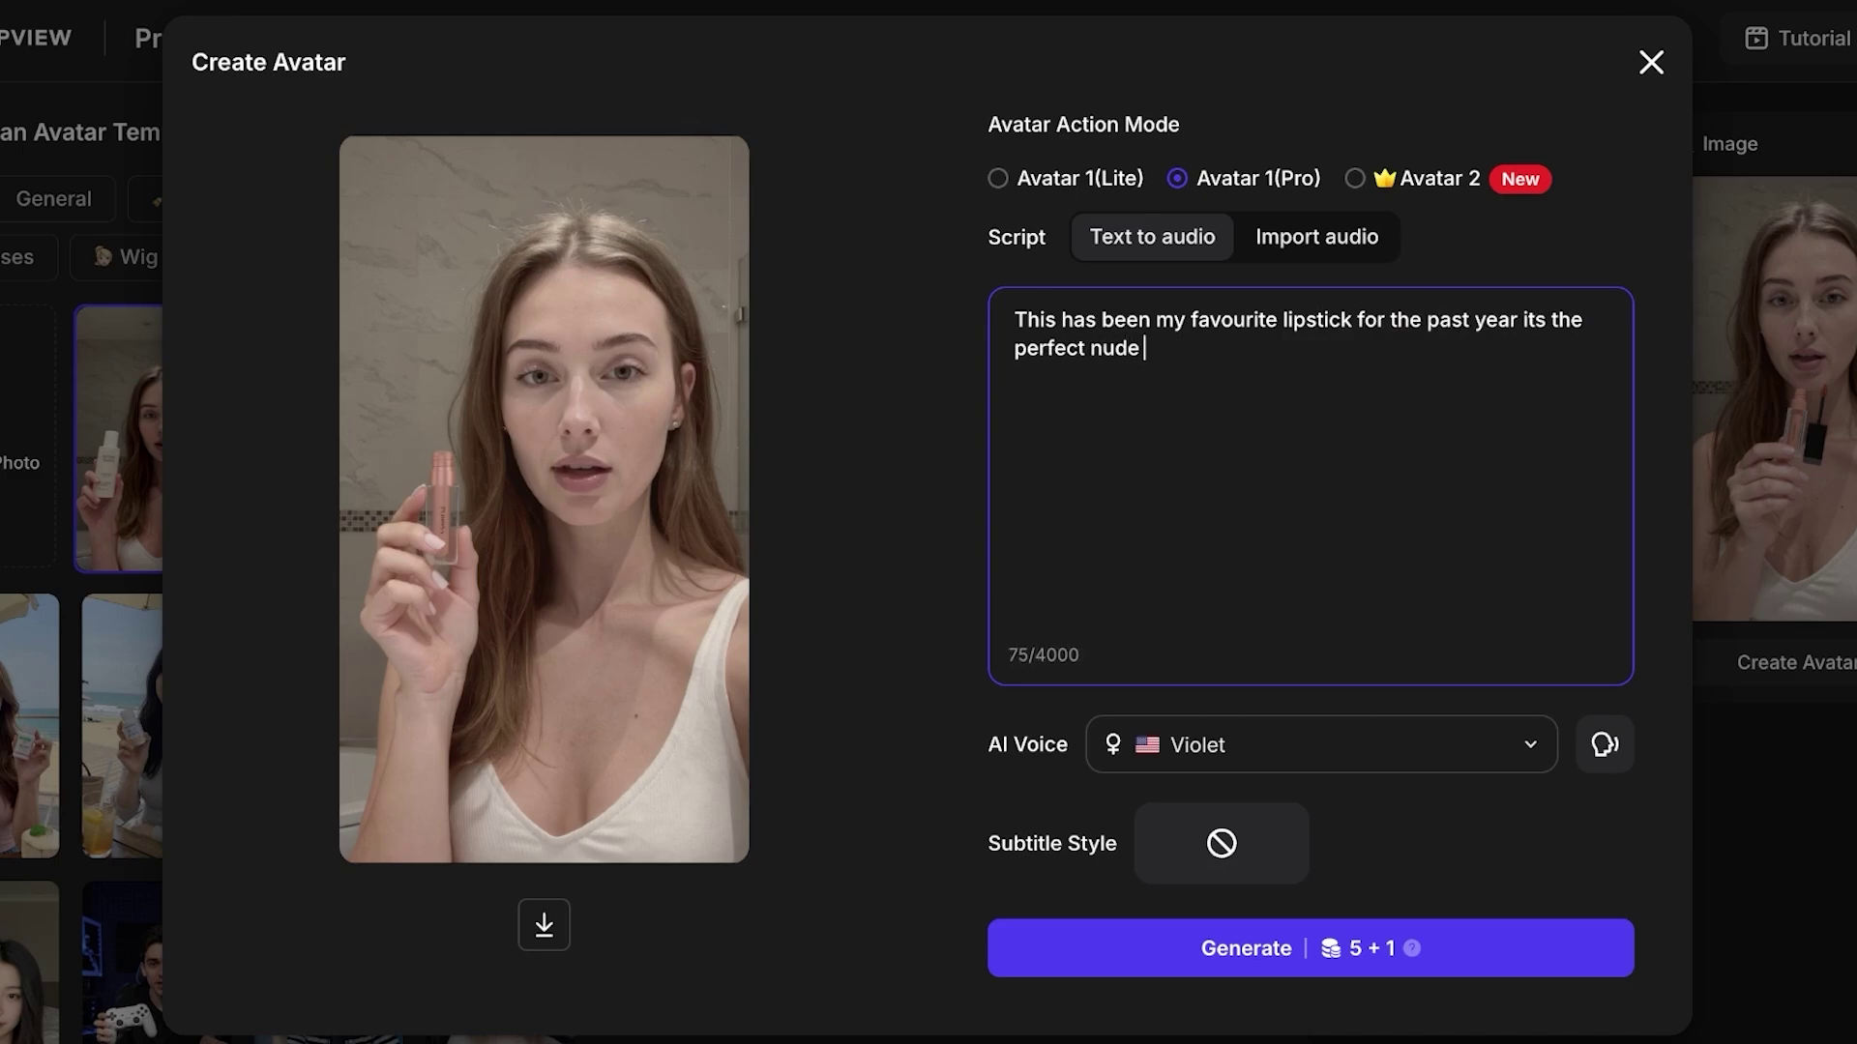
{"action": "type", "text": "color!"}
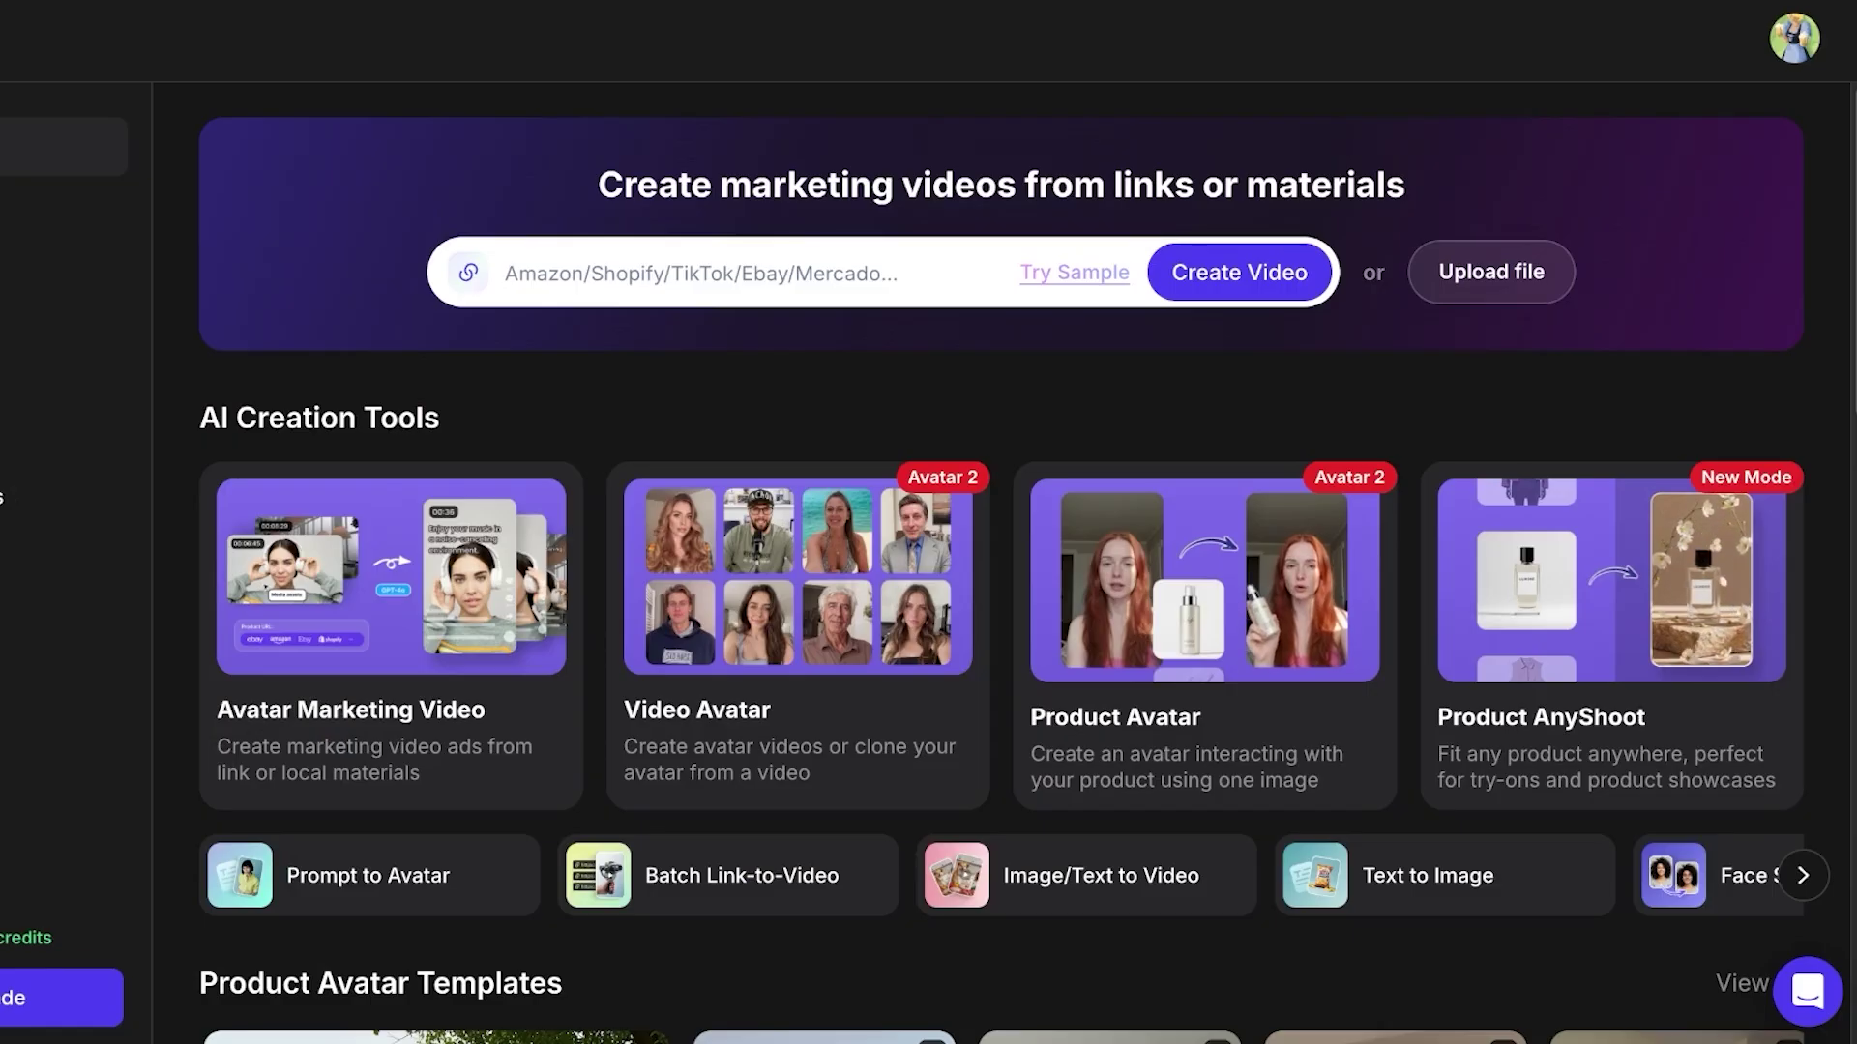
{"action": "scroll", "coordinate": [1001, 561], "scroll_direction": "down", "scroll_amount": 2}
{"action": "scroll", "coordinate": [1001, 561], "scroll_direction": "up", "scroll_amount": 2}
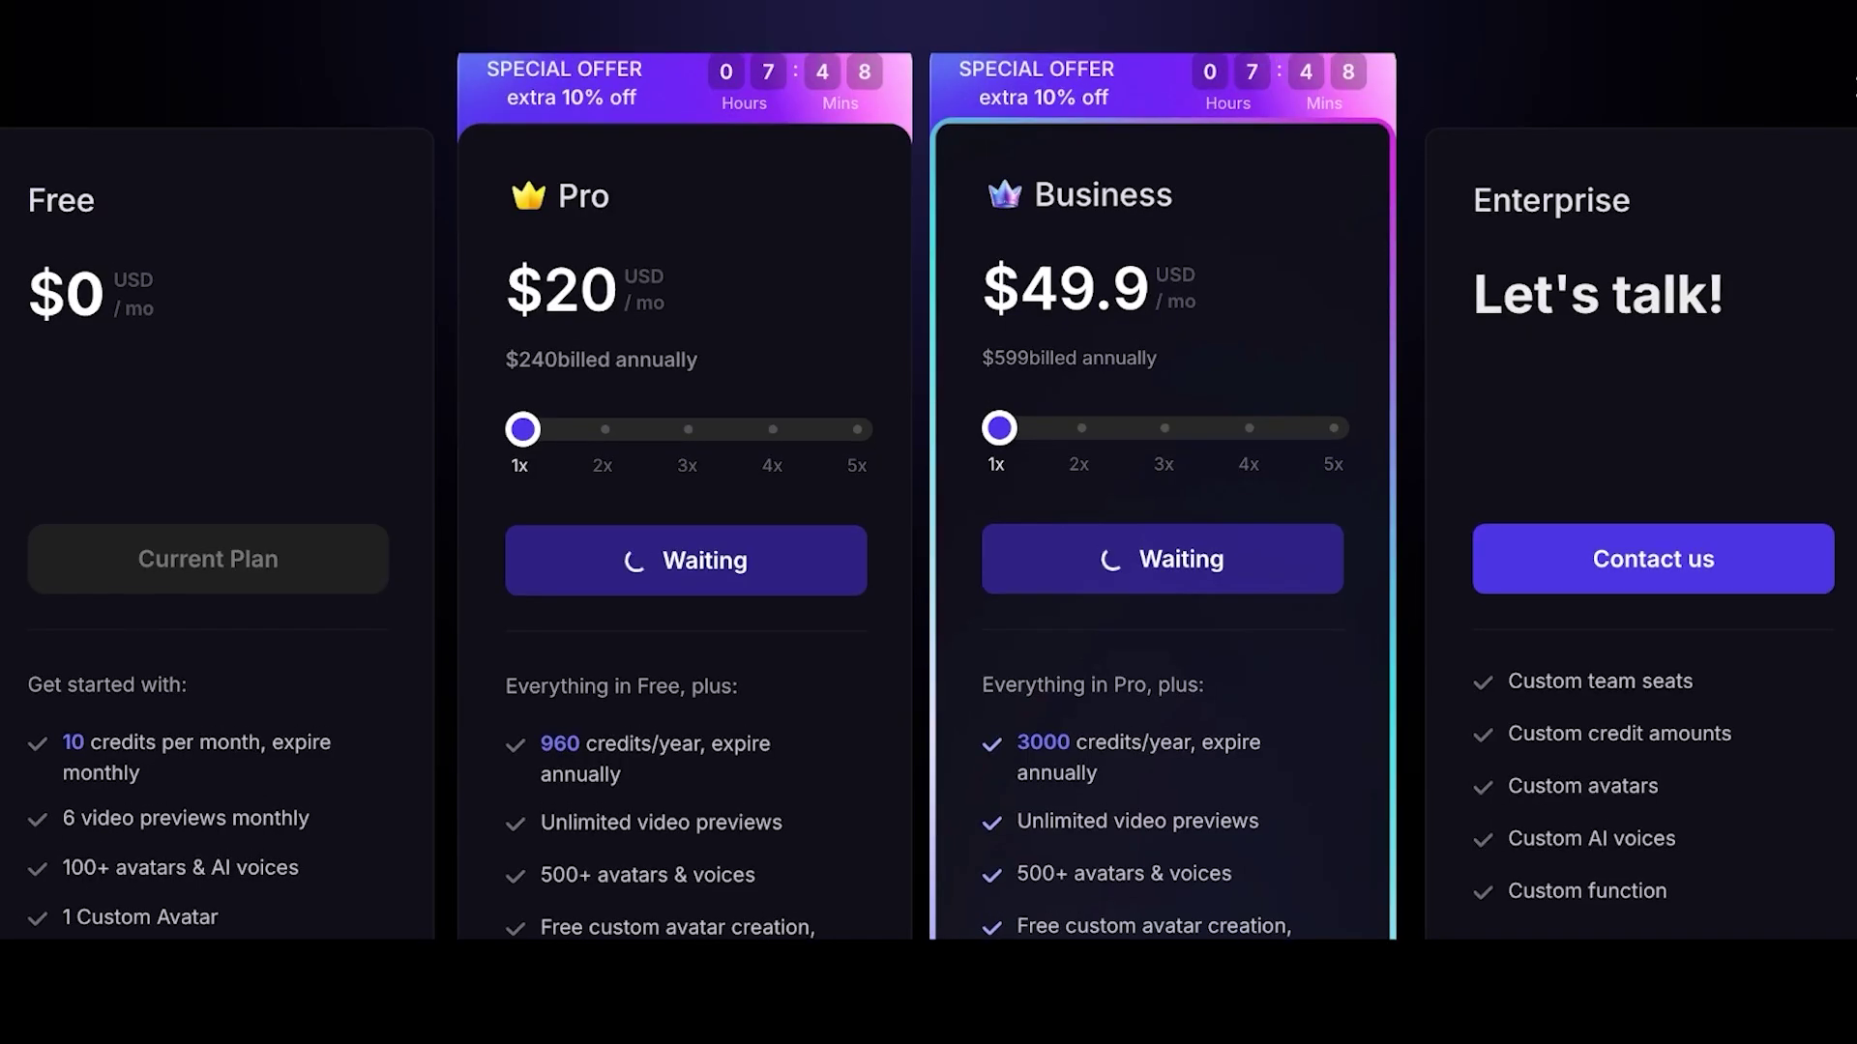
Step: Examine the yearly plan prices, switch to monthly billing, and compare the credits and features of the Free, Pro, Business and Enterprise plans
{"action": "scroll", "coordinate": [928, 496], "scroll_direction": "up", "scroll_amount": 3}
{"action": "scroll", "coordinate": [929, 496], "scroll_direction": "down", "scroll_amount": 1}
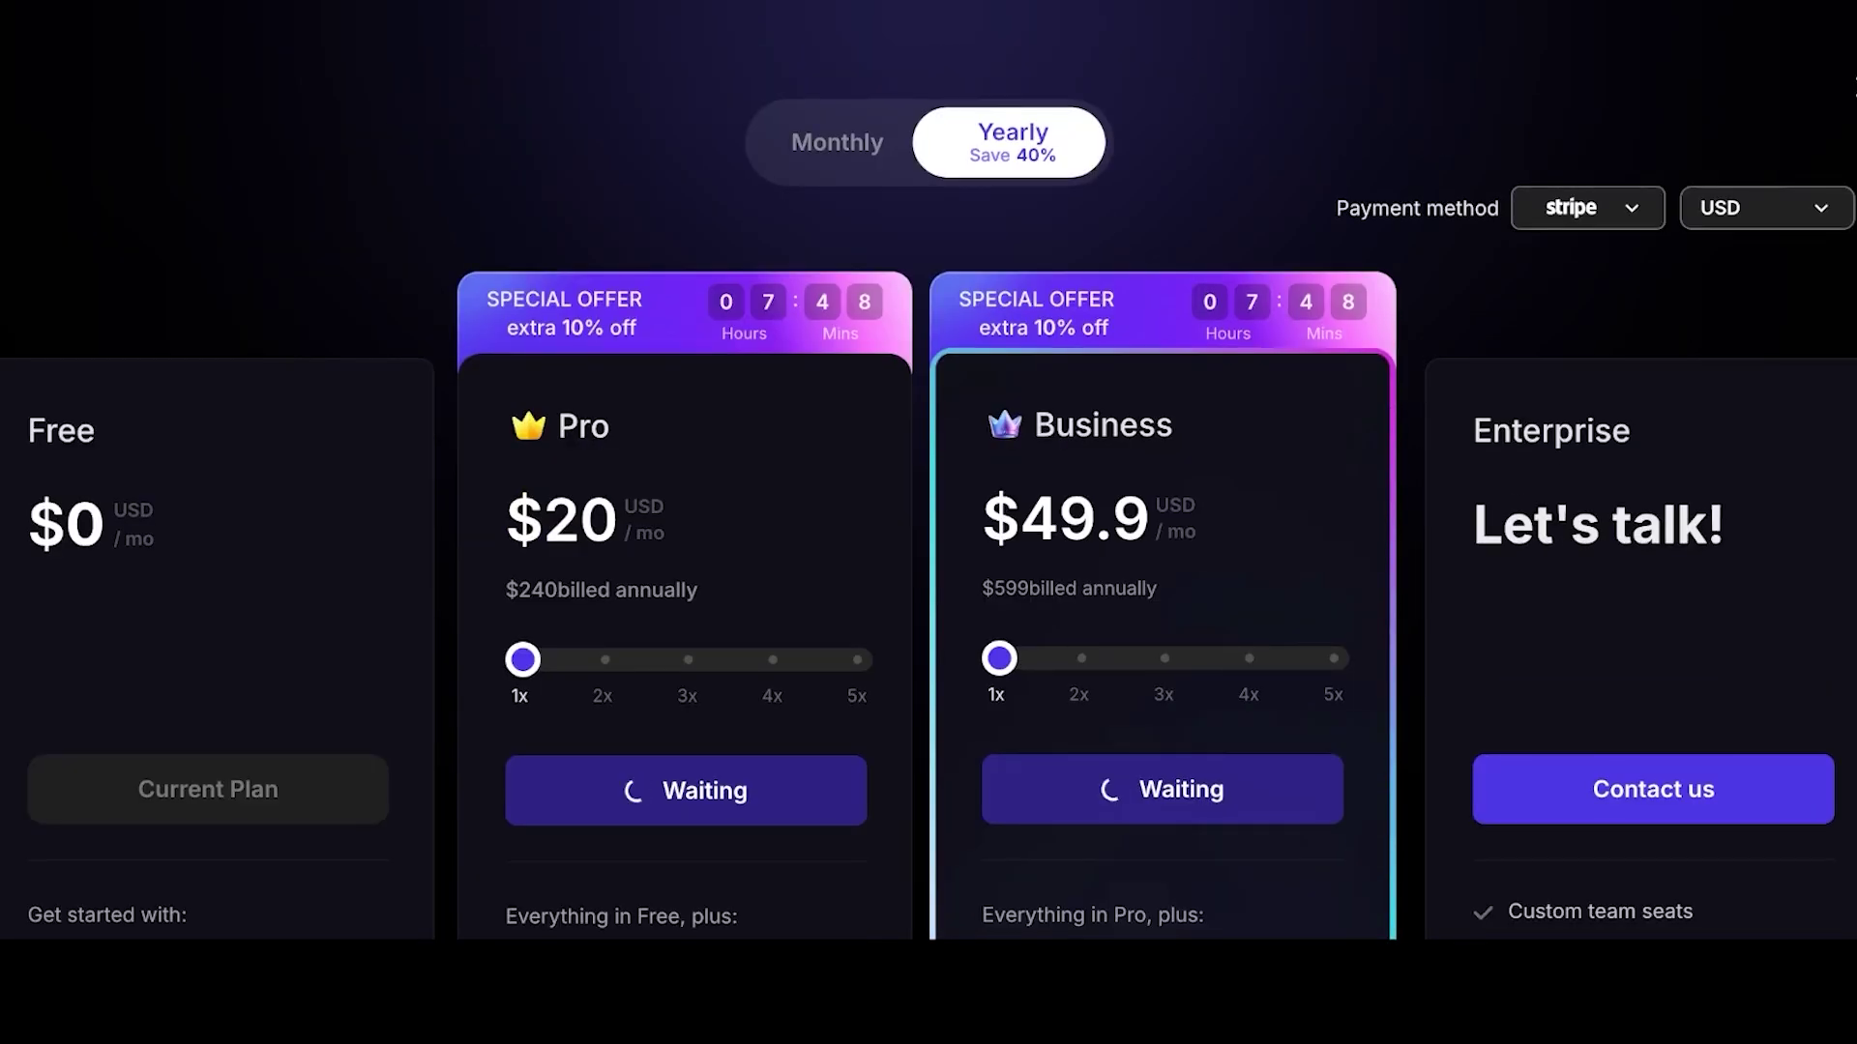
{"action": "scroll", "coordinate": [928, 496], "scroll_direction": "down", "scroll_amount": 1}
{"action": "scroll", "coordinate": [928, 496], "scroll_direction": "up", "scroll_amount": 1}
{"action": "left_click", "coordinate": [837, 142]}
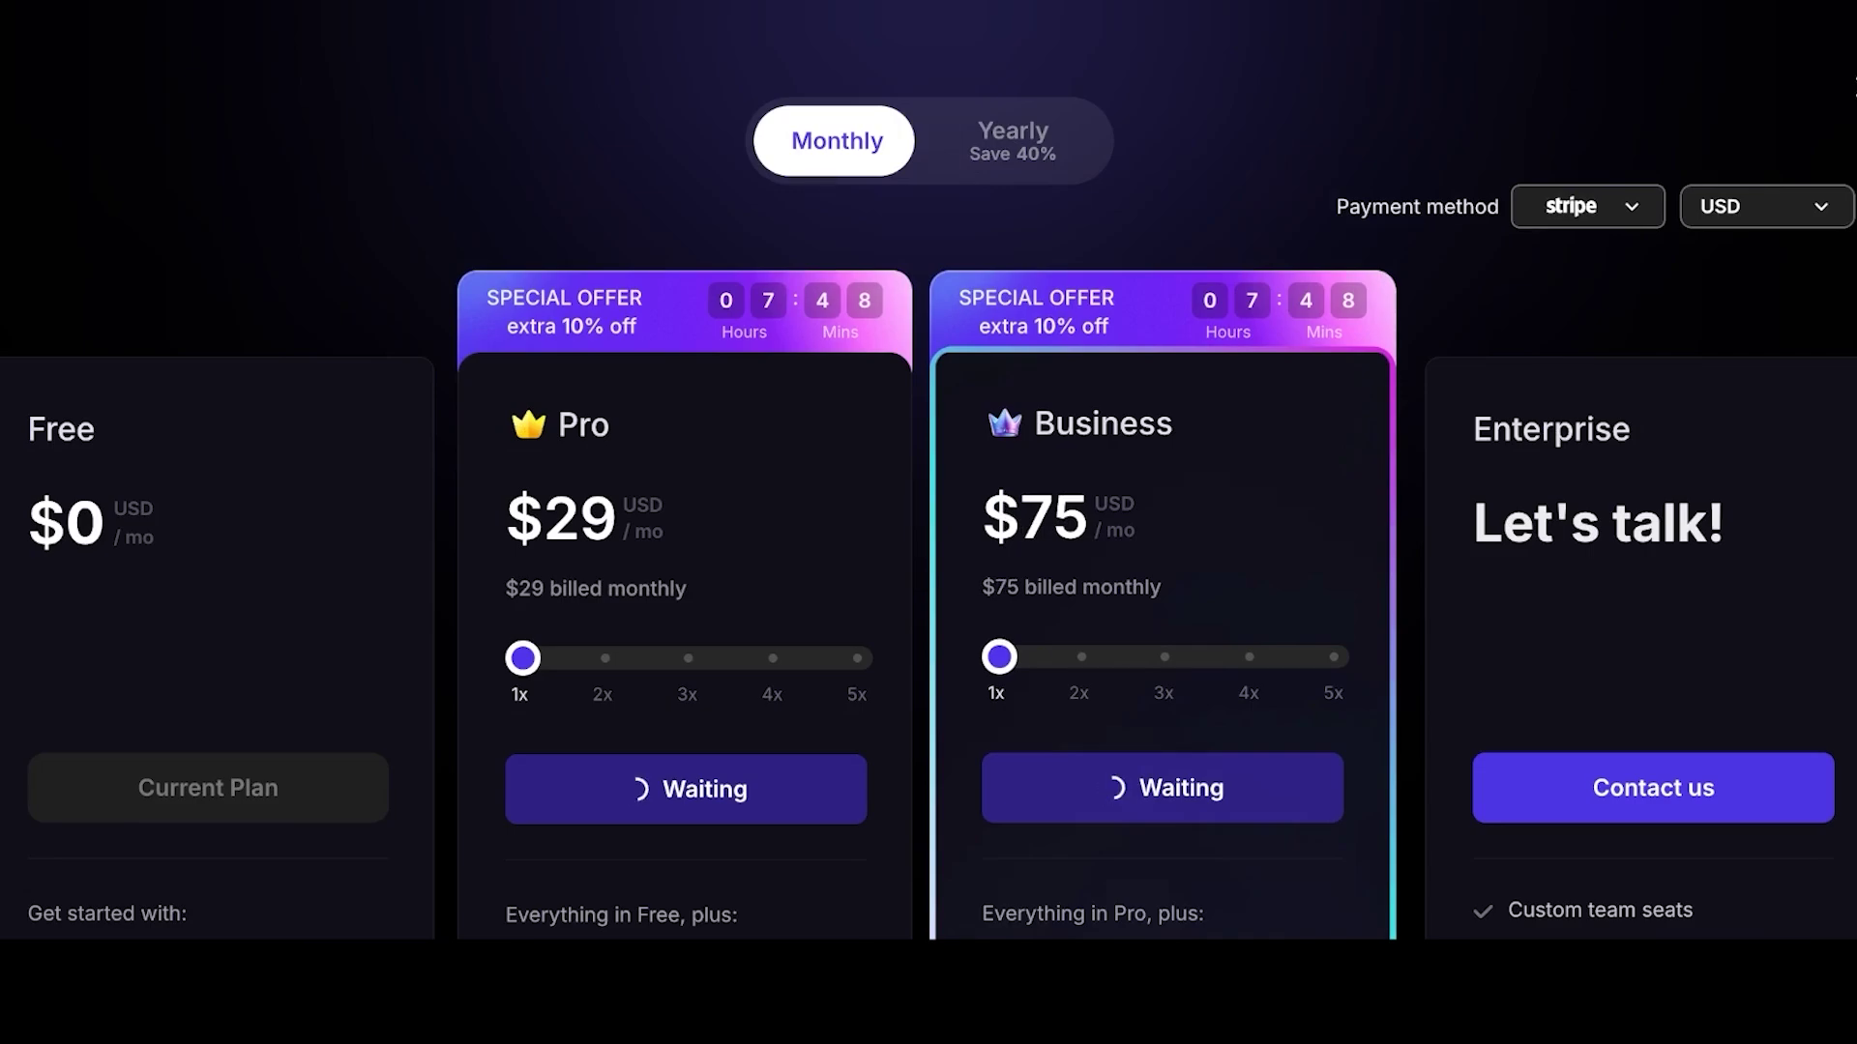
{"action": "scroll", "coordinate": [928, 484], "scroll_direction": "down", "scroll_amount": 3}
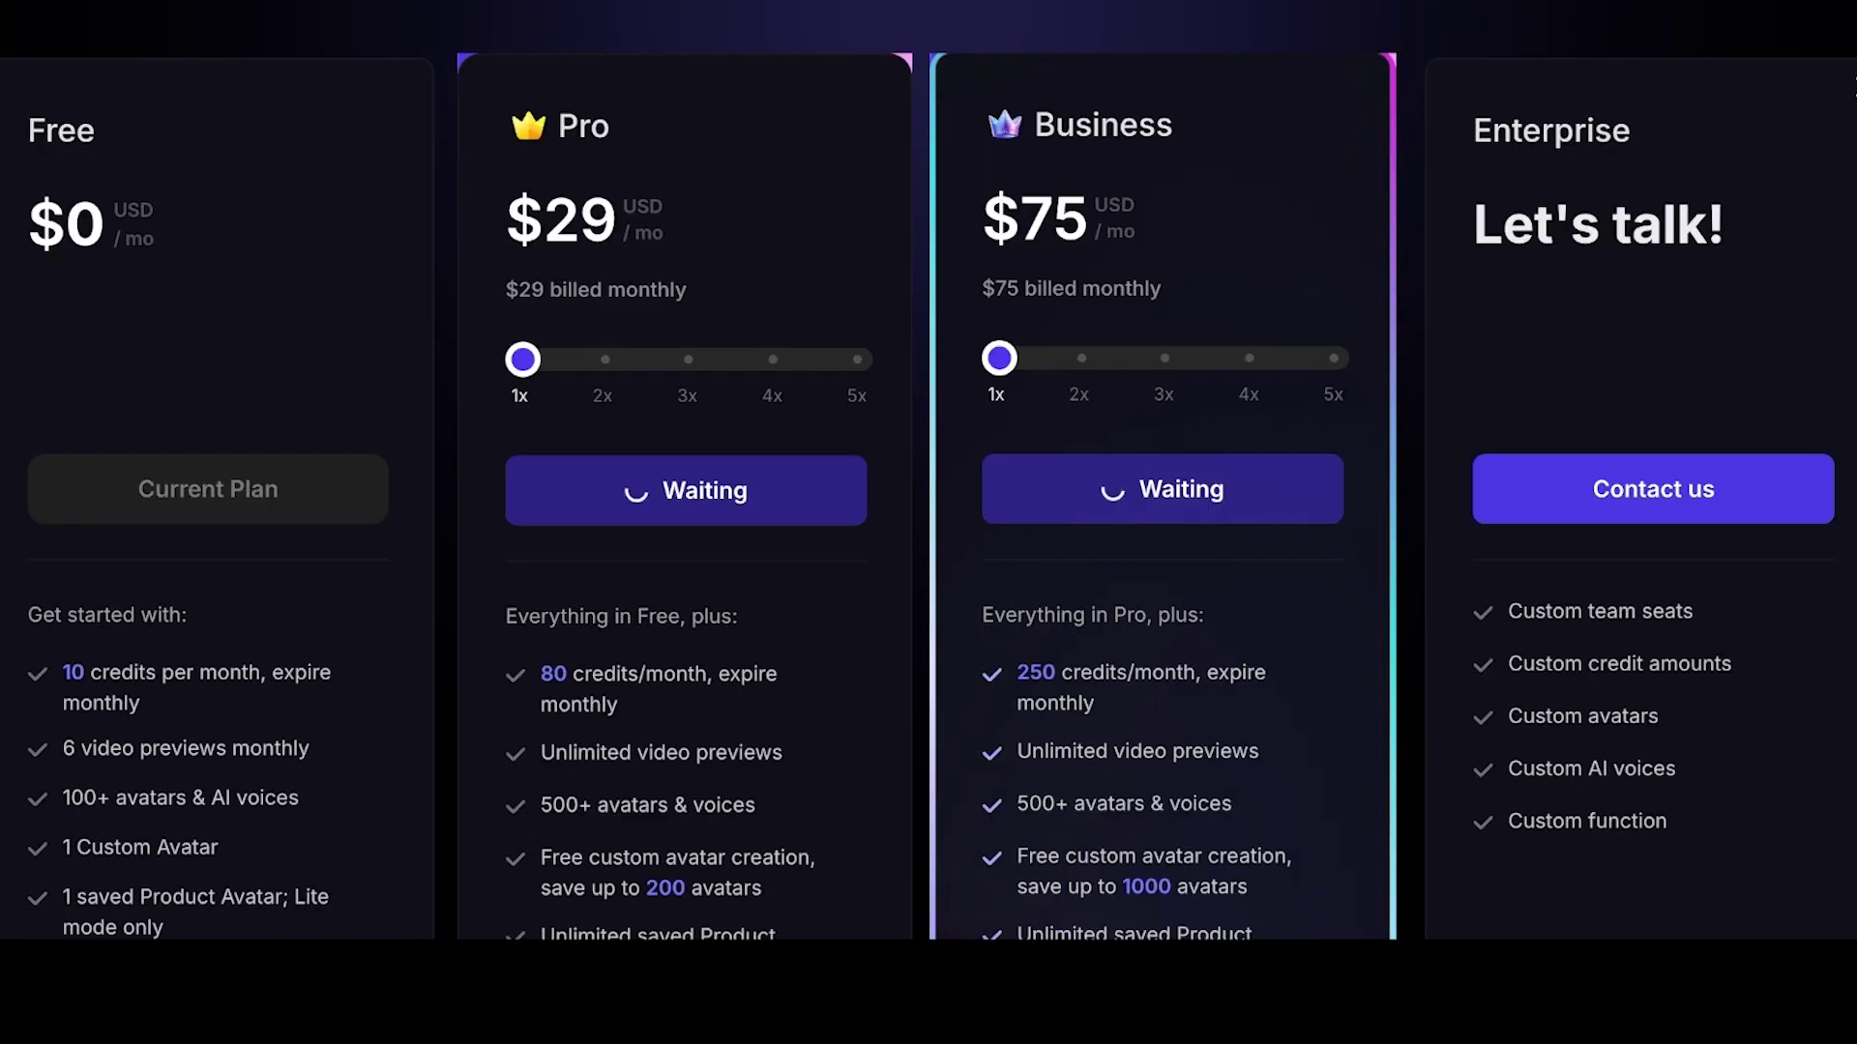
{"action": "scroll", "coordinate": [929, 484], "scroll_direction": "down", "scroll_amount": 1}
{"action": "scroll", "coordinate": [928, 484], "scroll_direction": "up", "scroll_amount": 1}
{"action": "scroll", "coordinate": [928, 484], "scroll_direction": "down", "scroll_amount": 2}
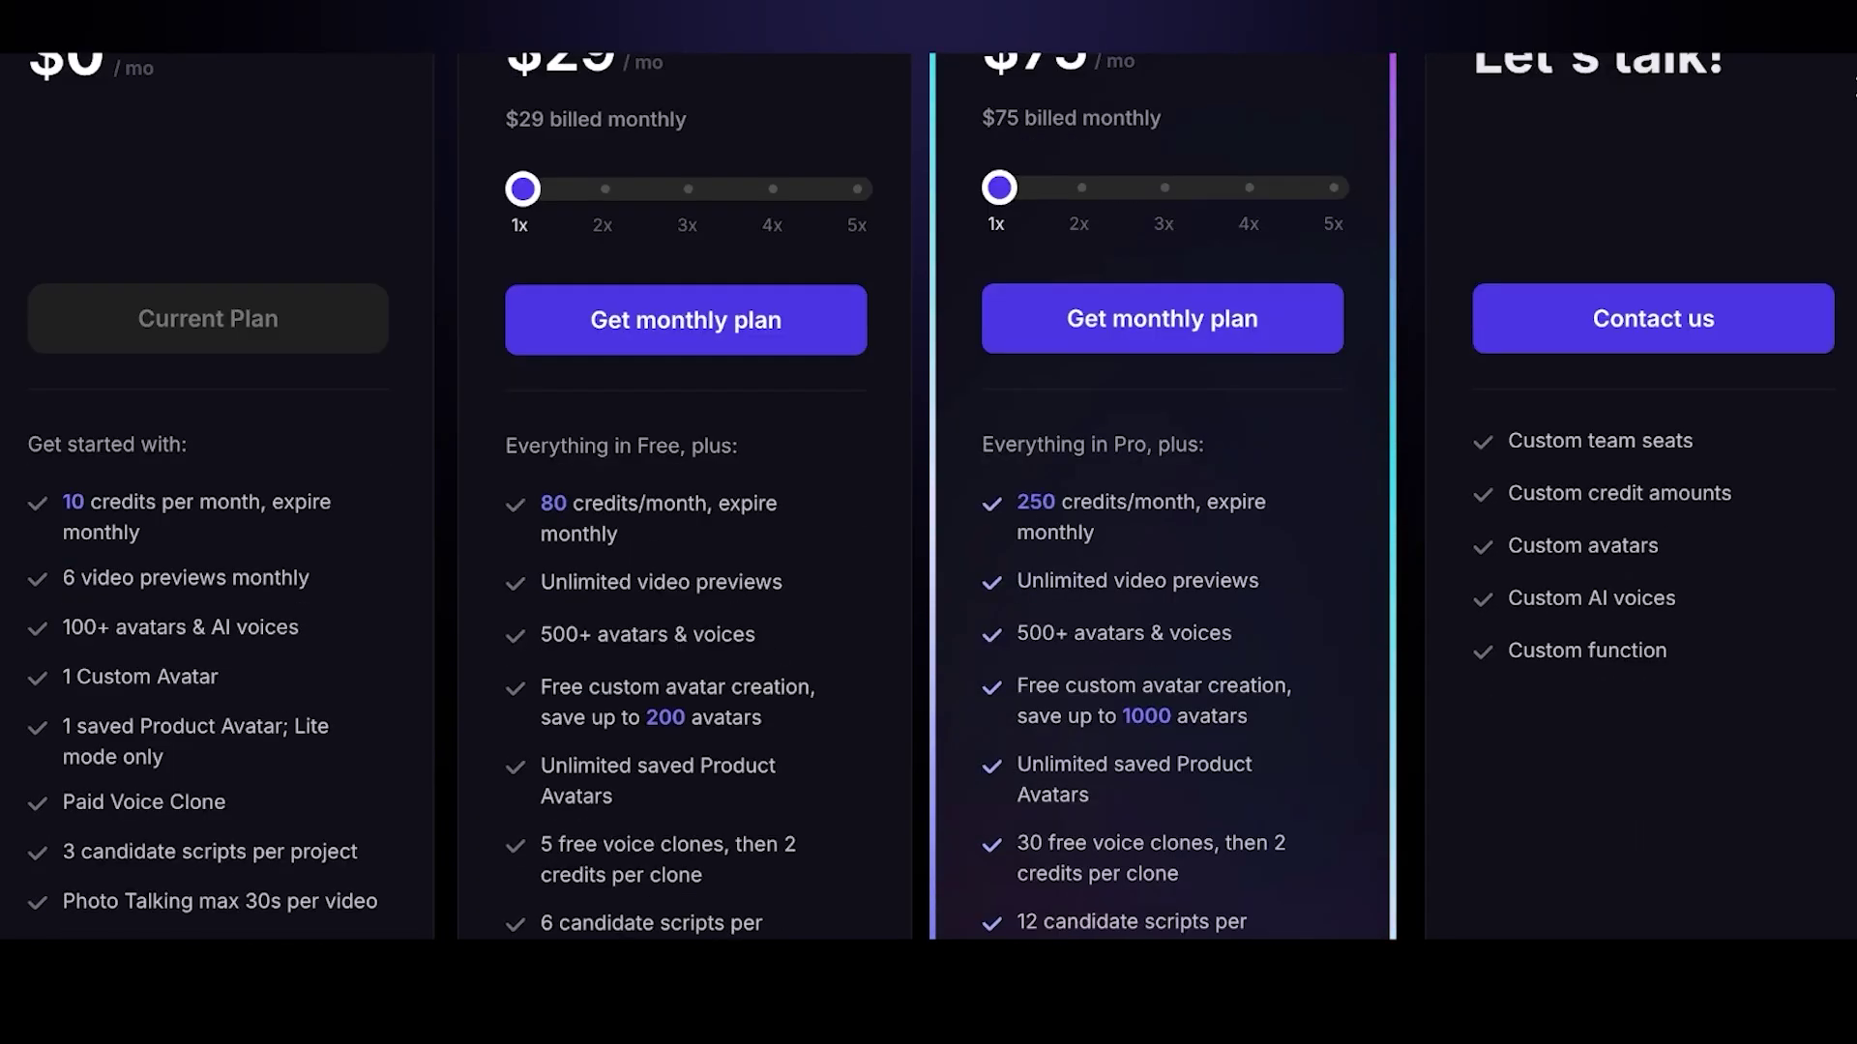
{"action": "scroll", "coordinate": [928, 484], "scroll_direction": "down", "scroll_amount": 2}
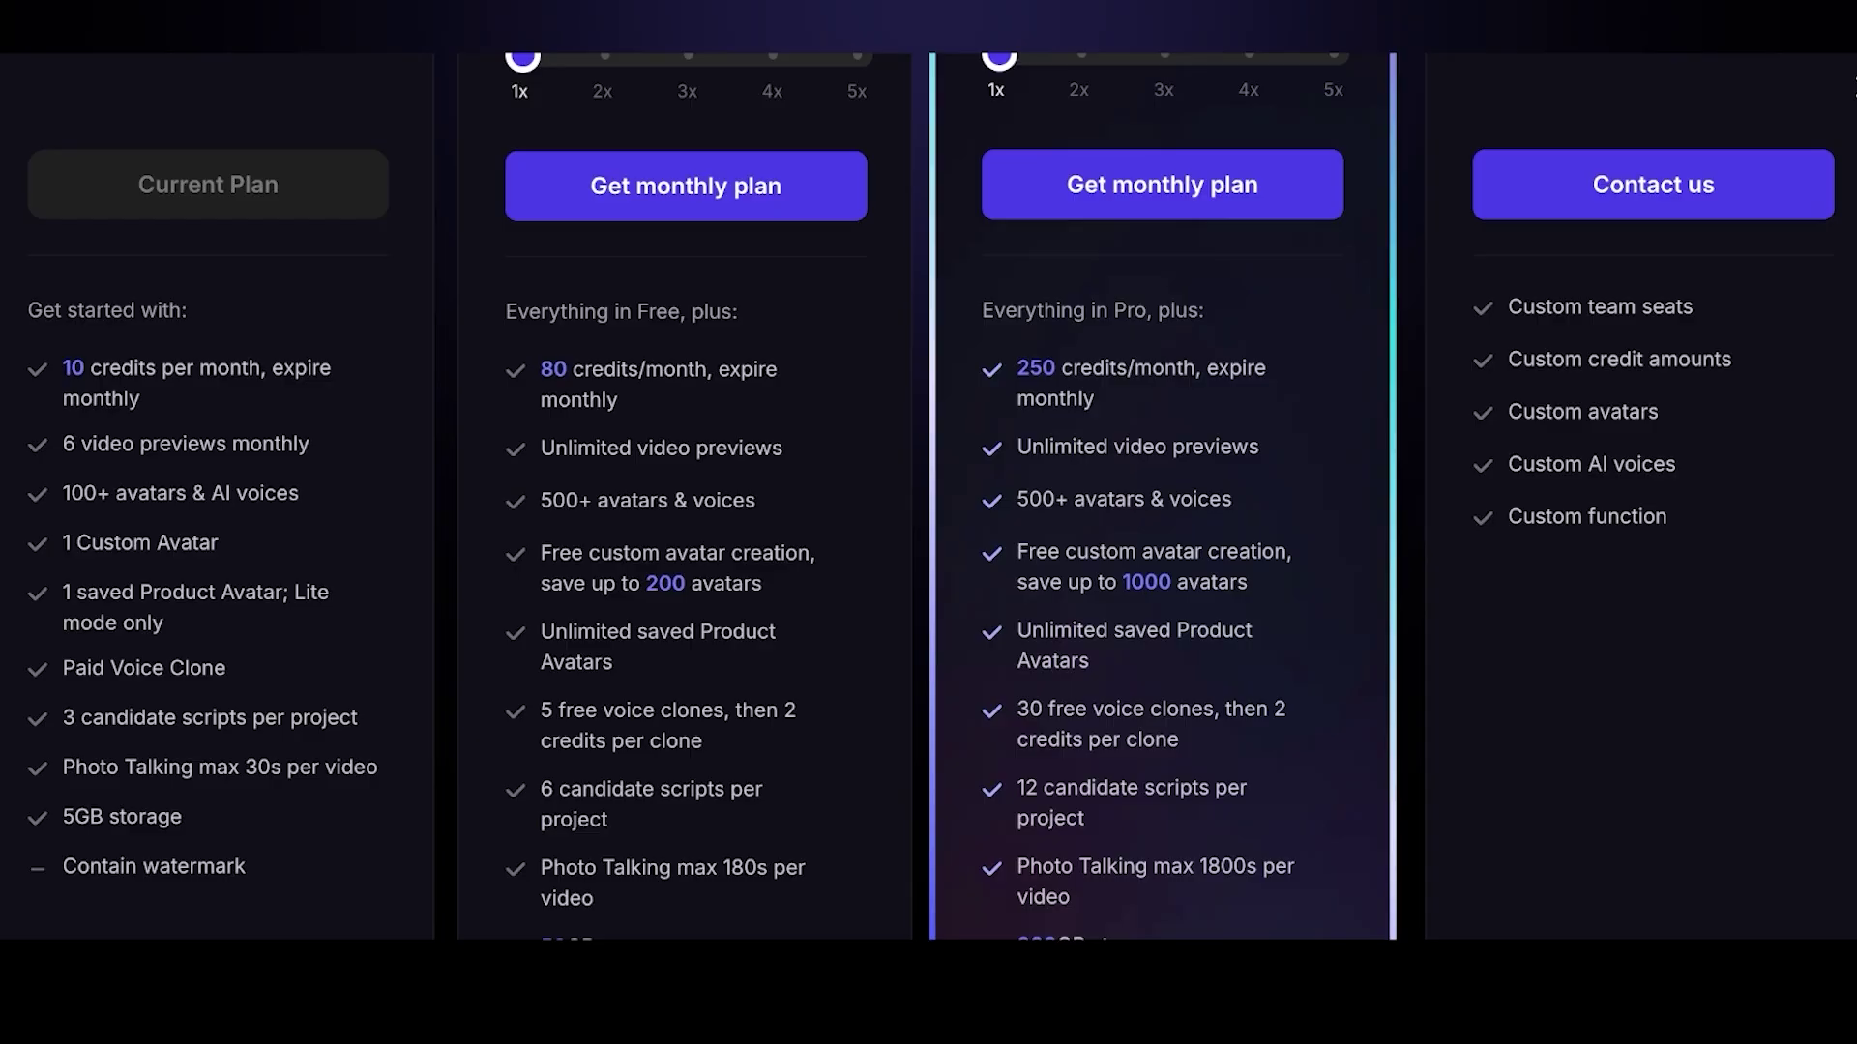
{"action": "scroll", "coordinate": [928, 484], "scroll_direction": "down", "scroll_amount": 3}
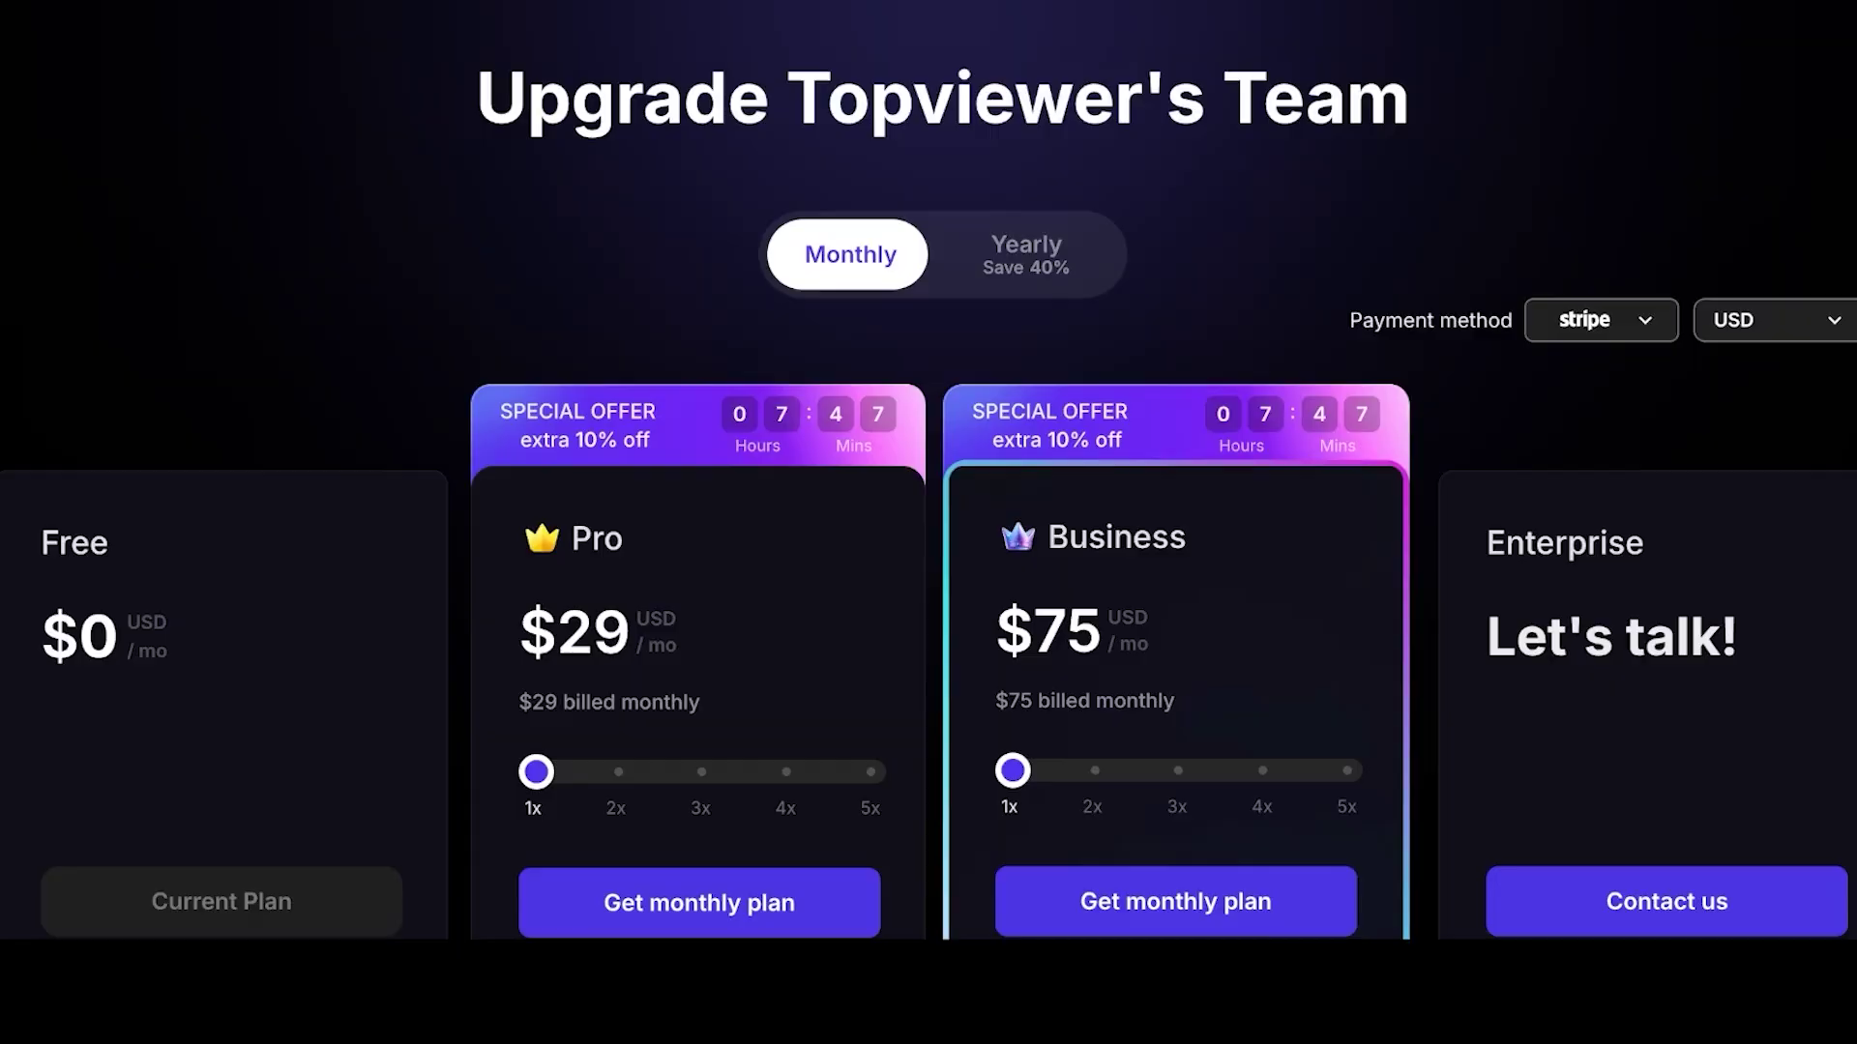